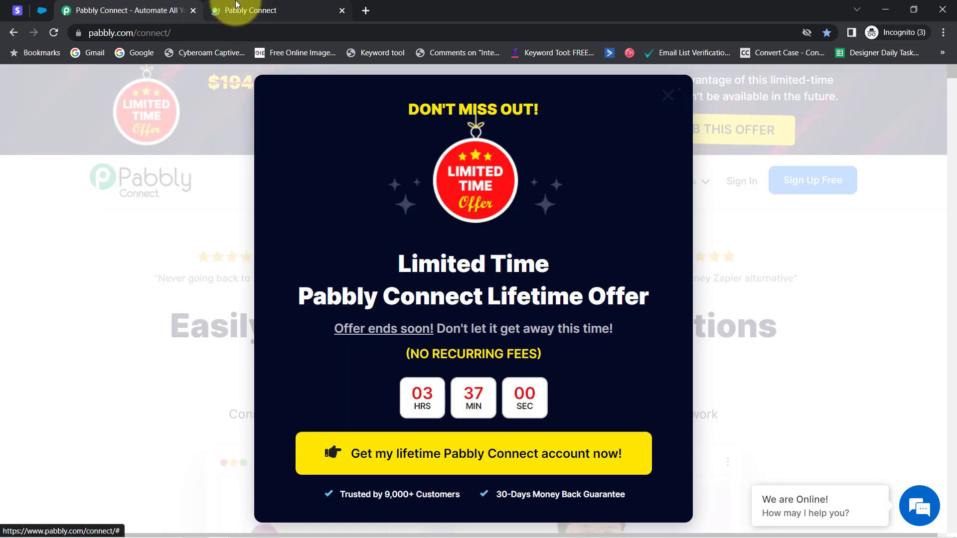
Dismiss the limited-time lifetime offer pop-up on the Pabbly Connect website and return to the Pabbly Connect dashboard
{"action": "left_click", "coordinate": [236, 6]}
{"action": "left_click_drag", "start_coordinate": [102, 159], "coordinate": [390, 194]}
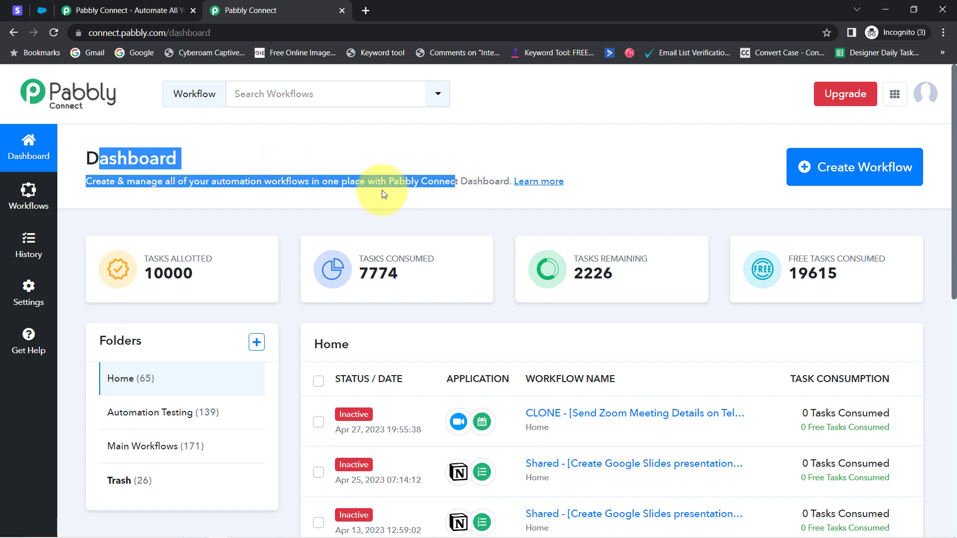
{"action": "left_click", "coordinate": [142, 10]}
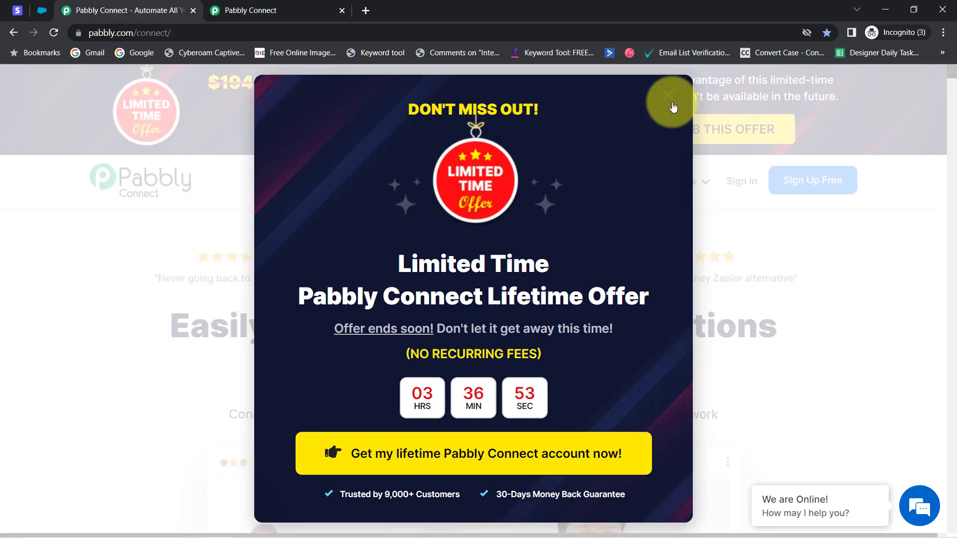
{"action": "left_click", "coordinate": [672, 105]}
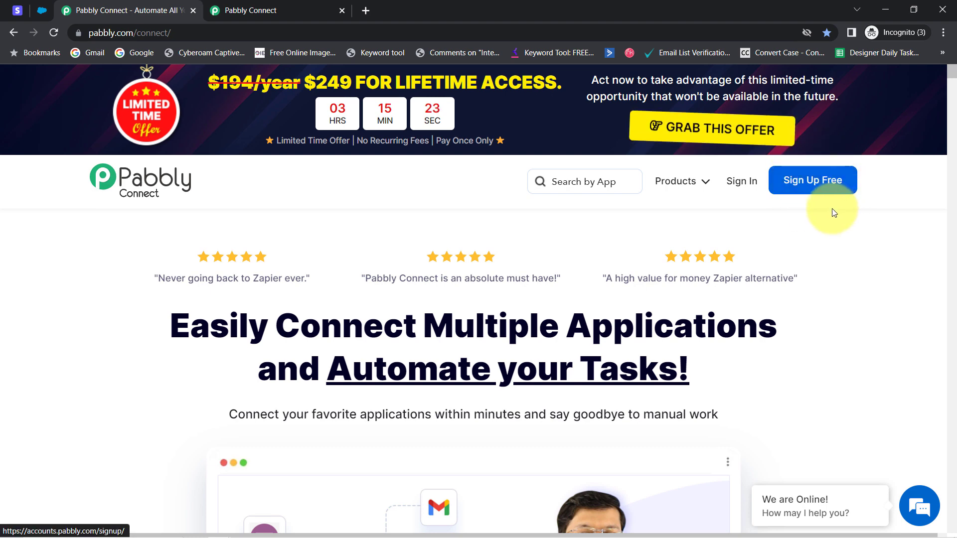
{"action": "left_click", "coordinate": [273, 11]}
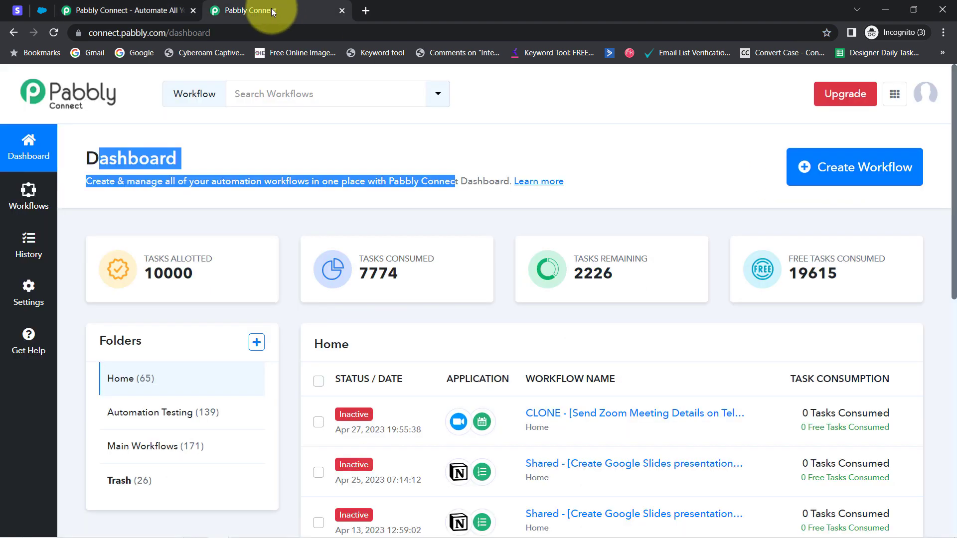
Create a new workflow named "Create Record in Salesforce from Stripe Payments"
{"action": "left_click", "coordinate": [131, 139]}
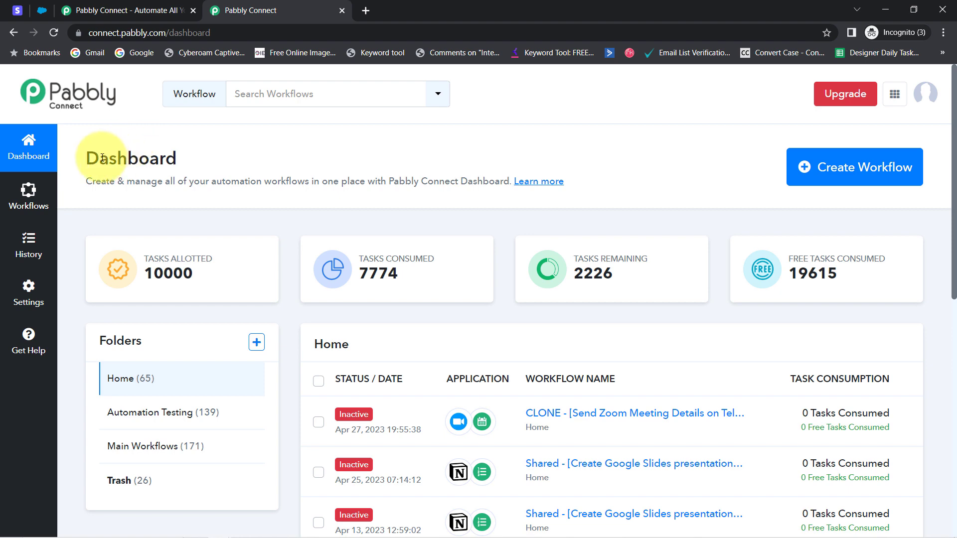
{"action": "left_click_drag", "start_coordinate": [96, 150], "coordinate": [277, 185]}
{"action": "left_click", "coordinate": [847, 171]}
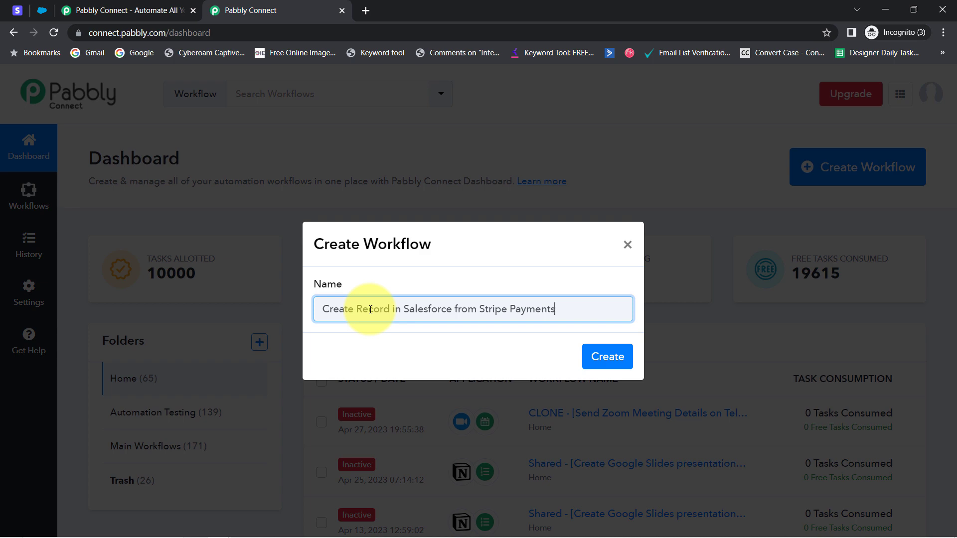
{"action": "left_click", "coordinate": [593, 358]}
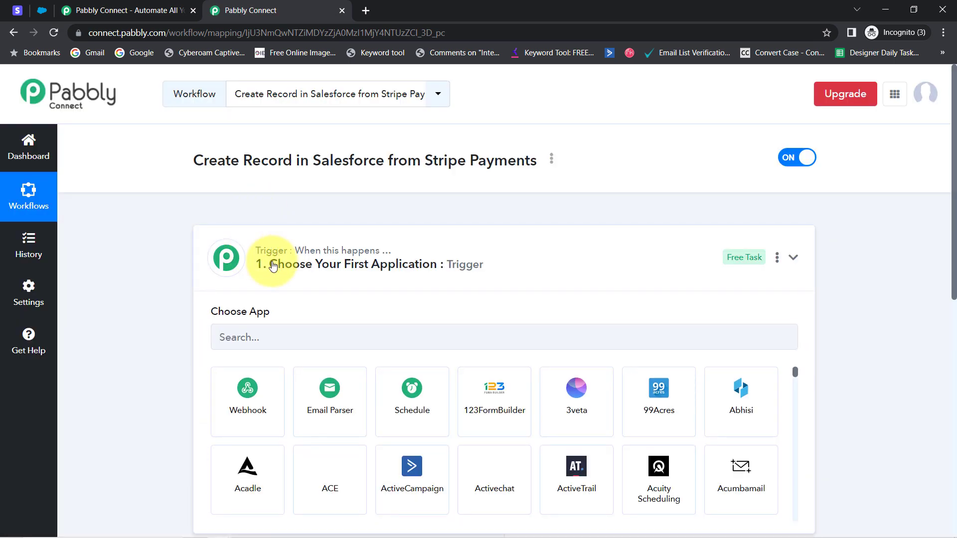
Choose Stripe as the trigger application of the workflow
{"action": "left_click", "coordinate": [262, 252]}
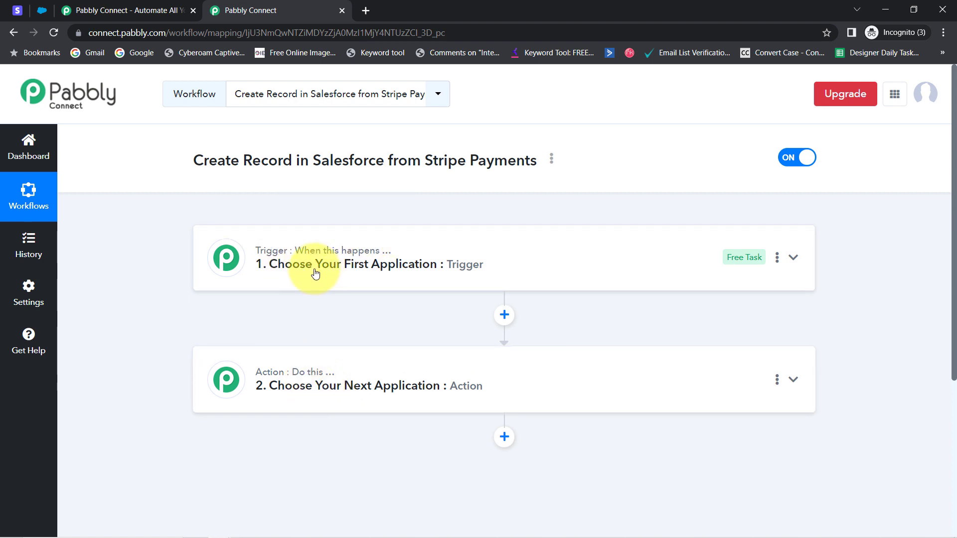
{"action": "mouse_move", "coordinate": [321, 375]}
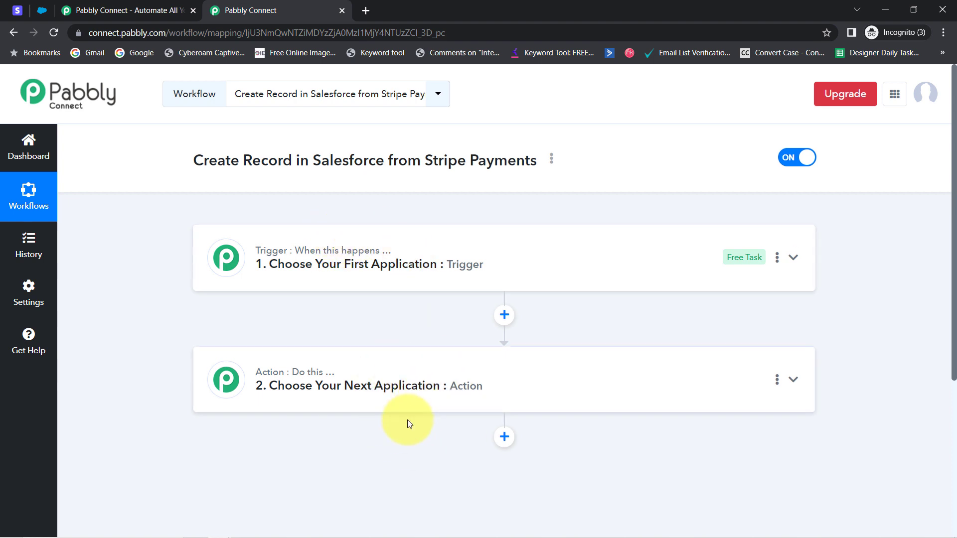
{"action": "left_click", "coordinate": [367, 271]}
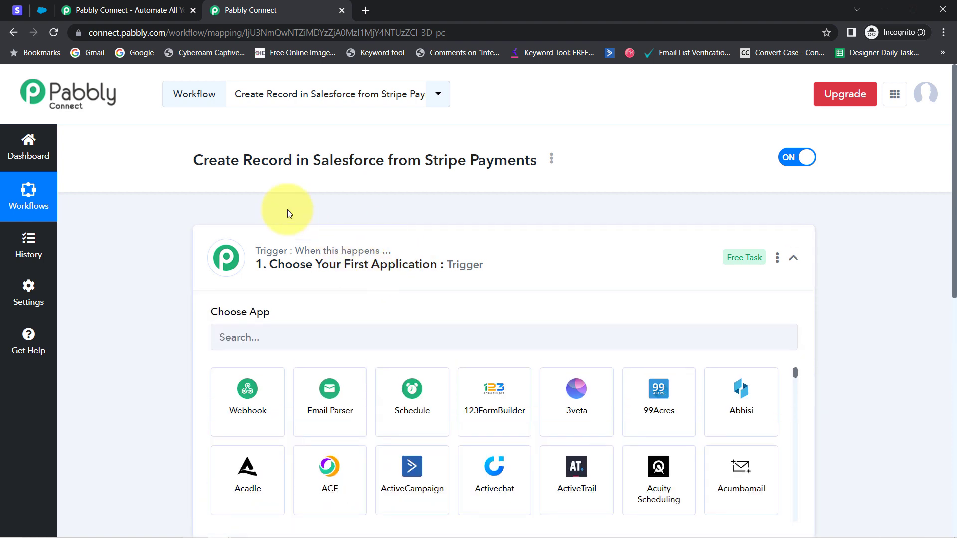
{"action": "left_click_drag", "start_coordinate": [209, 160], "coordinate": [496, 156]}
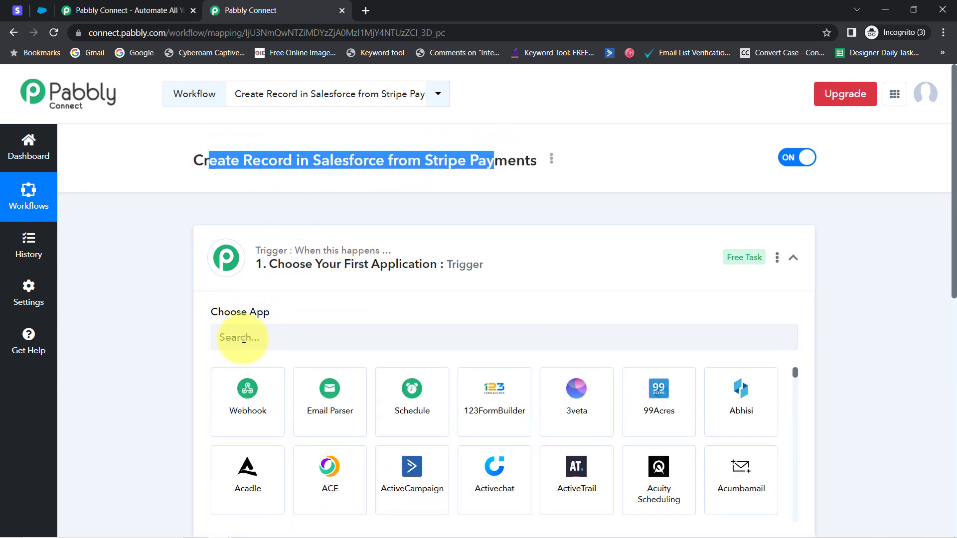
{"action": "left_click", "coordinate": [217, 337]}
{"action": "type", "text": "strip"}
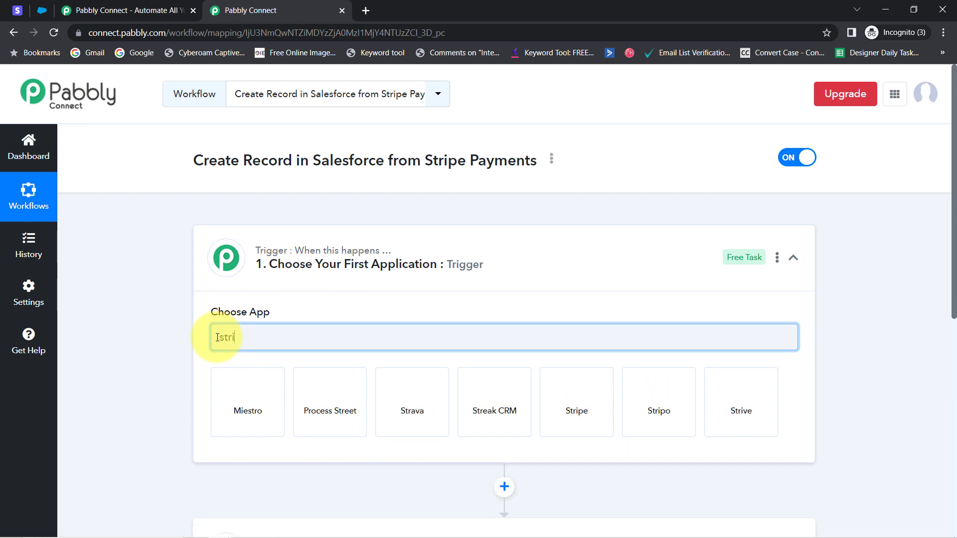
{"action": "left_click", "coordinate": [258, 402]}
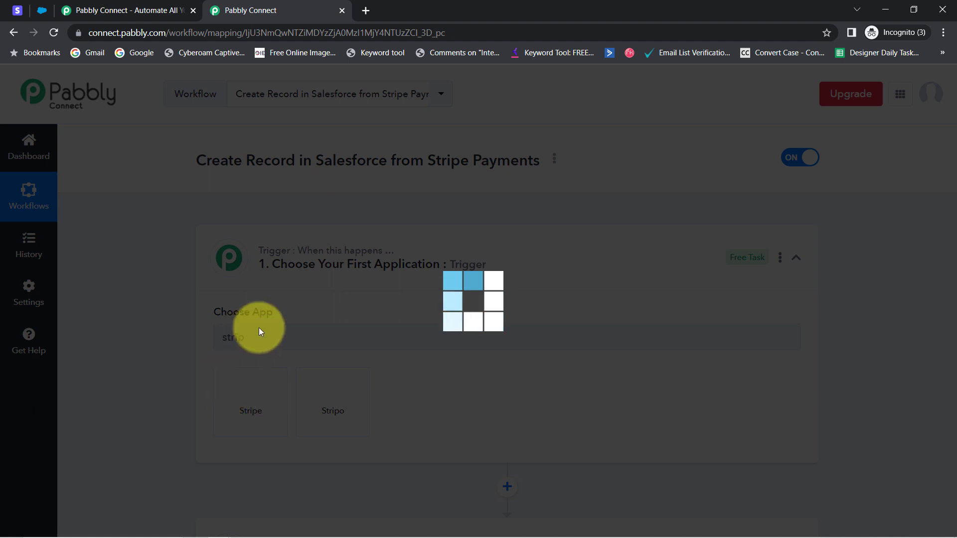
Choose Salesforce as the application for the workflow's action step
{"action": "scroll", "coordinate": [946, 289], "scroll_direction": "down", "scroll_amount": 6}
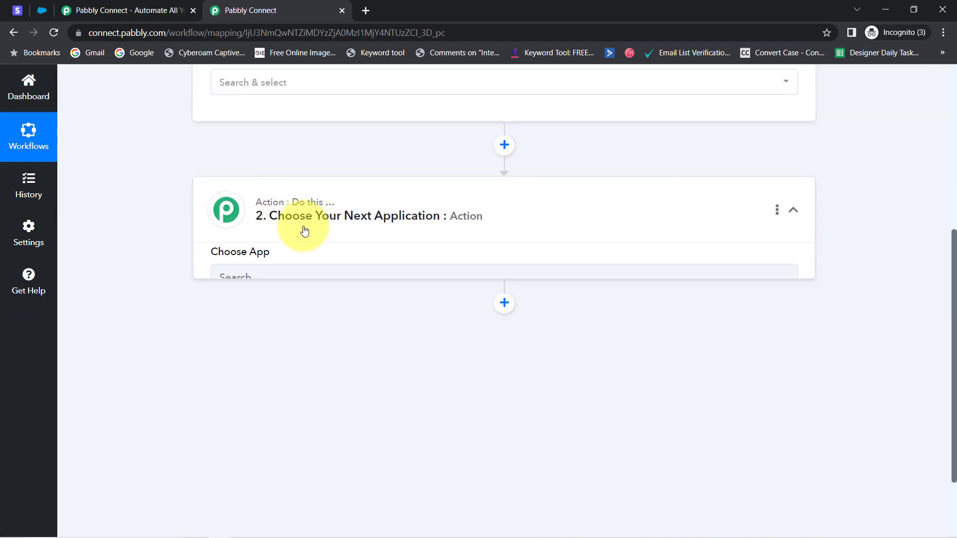
{"action": "left_click", "coordinate": [305, 218]}
{"action": "left_click", "coordinate": [226, 290]}
{"action": "type", "text": "sales"}
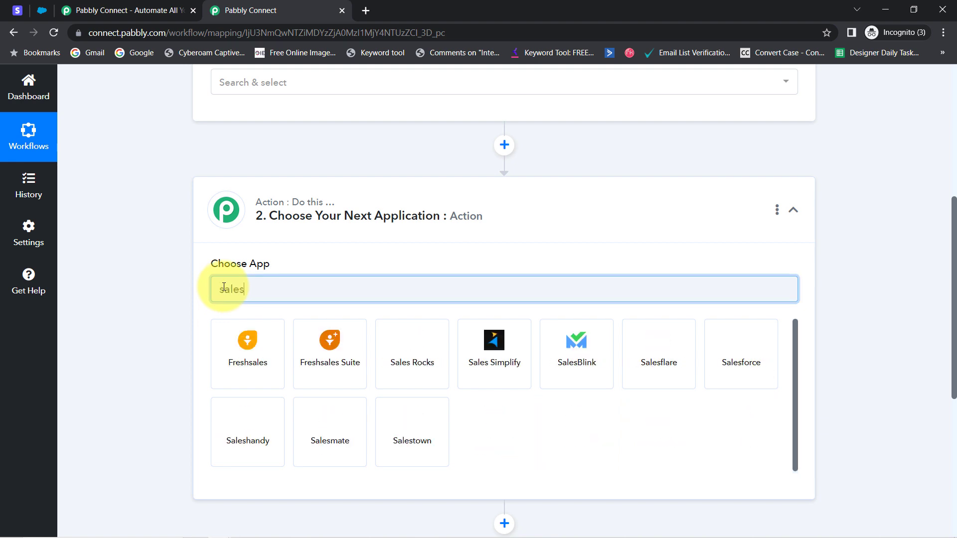
{"action": "left_click", "coordinate": [740, 363]}
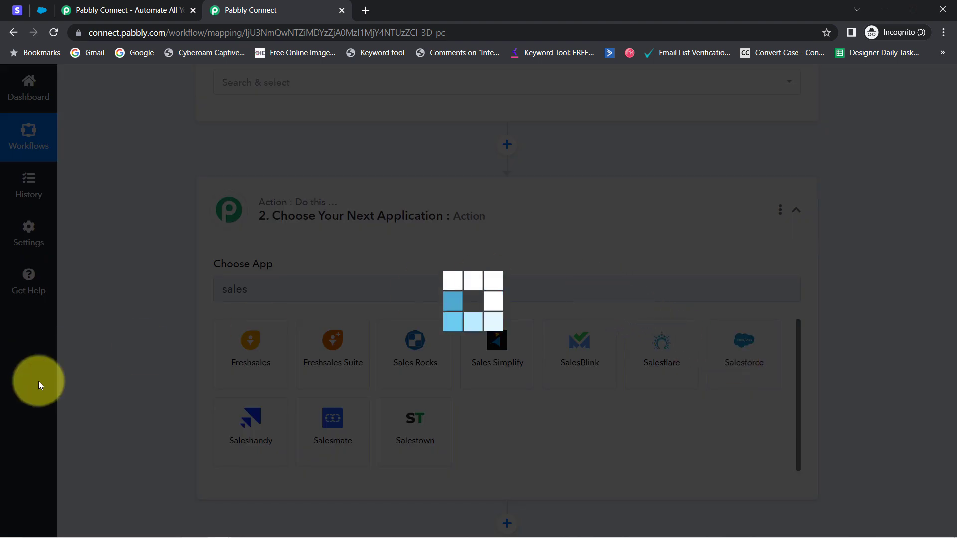
Set the Stripe trigger event to New Charge
{"action": "scroll", "coordinate": [328, 274], "scroll_direction": "up", "scroll_amount": 5}
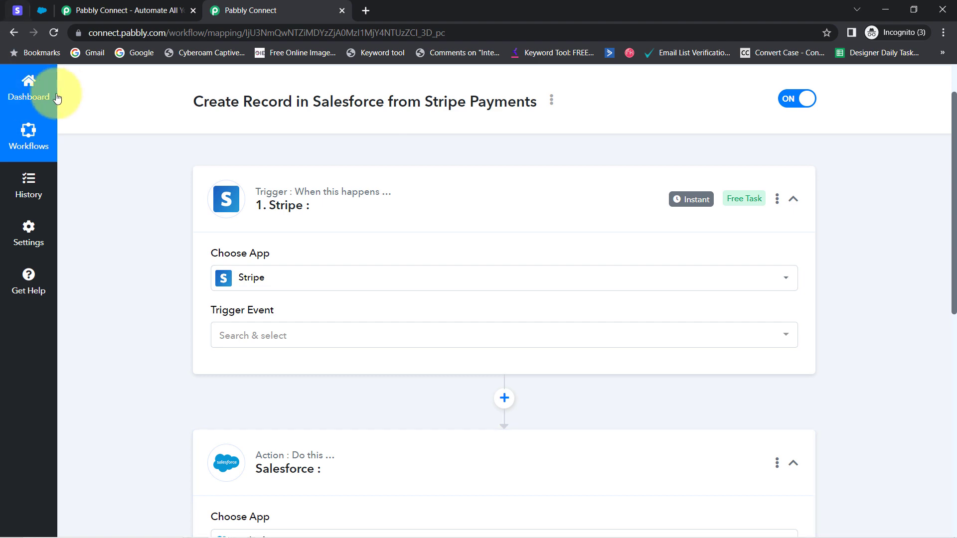
{"action": "scroll", "coordinate": [65, 108], "scroll_direction": "up", "scroll_amount": 1}
{"action": "scroll", "coordinate": [102, 307], "scroll_direction": "down", "scroll_amount": 2}
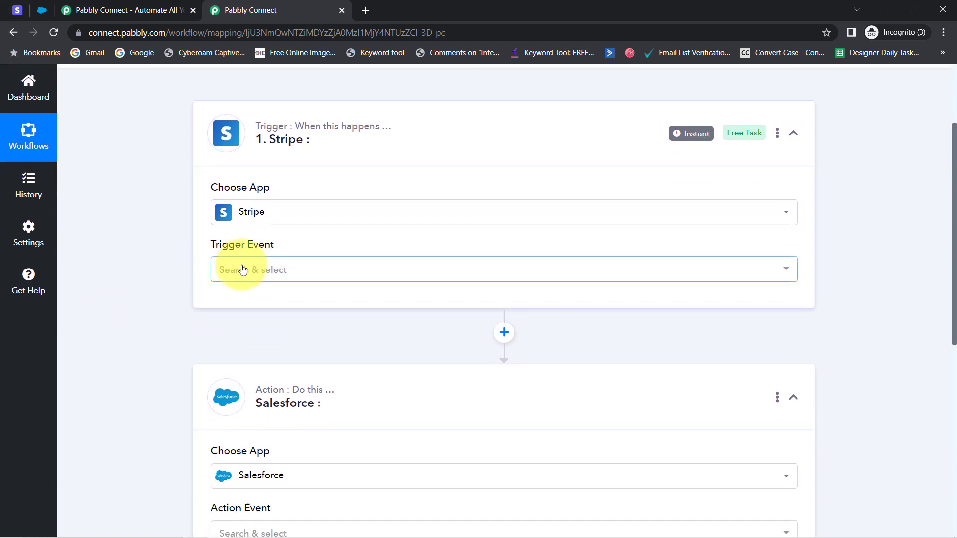
{"action": "left_click", "coordinate": [243, 269]}
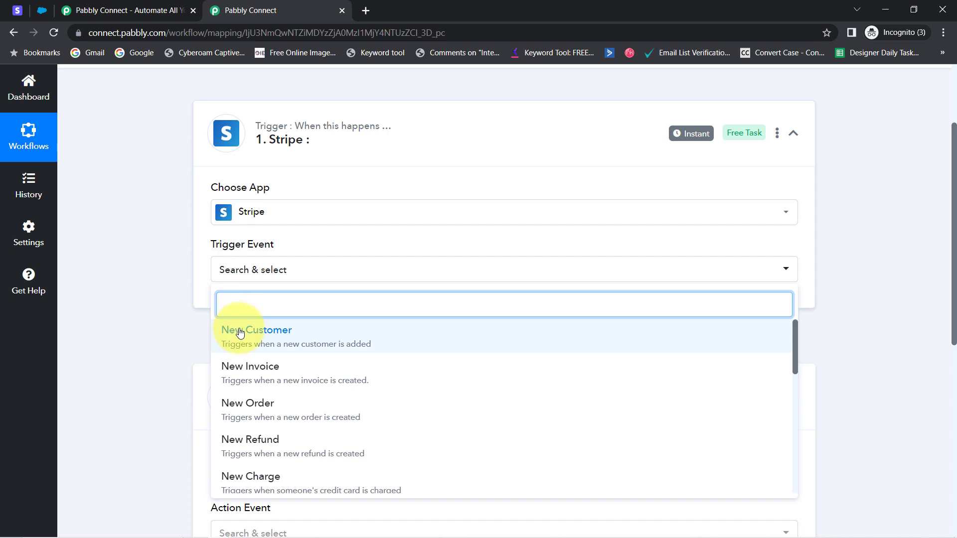
{"action": "left_click", "coordinate": [261, 481]}
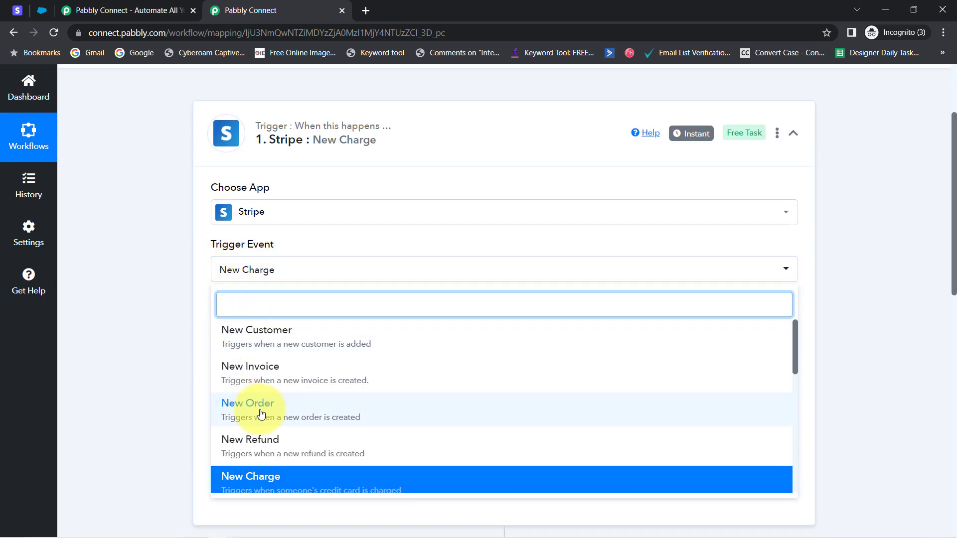
{"action": "scroll", "coordinate": [273, 411], "scroll_direction": "down", "scroll_amount": 2}
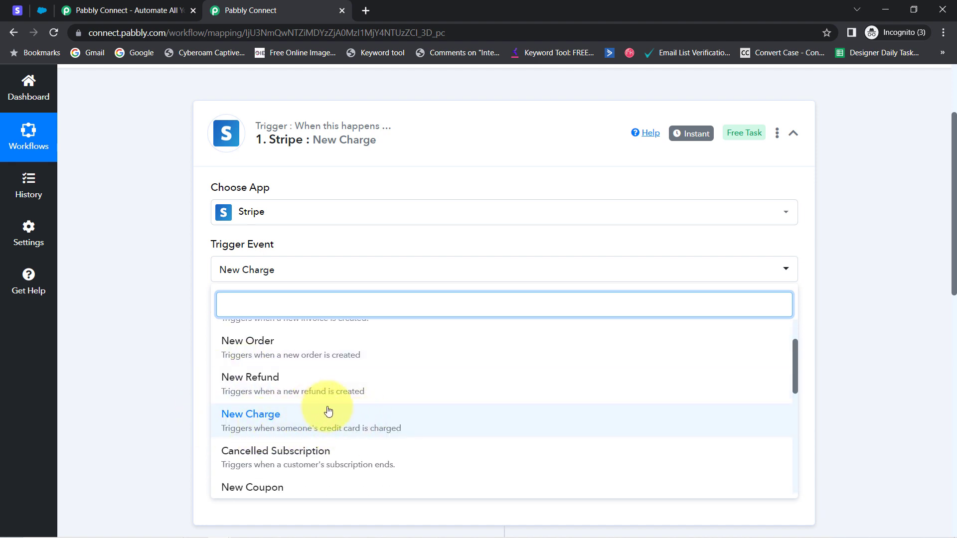
{"action": "left_click", "coordinate": [327, 430]}
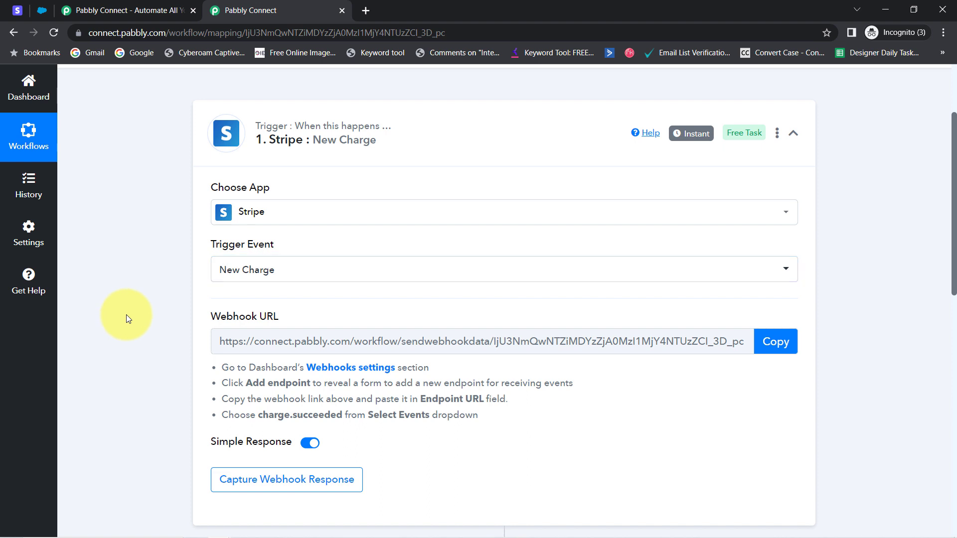
Review the webhook setup instructions of the Stripe trigger and copy its webhook URL
{"action": "mouse_move", "coordinate": [228, 255]}
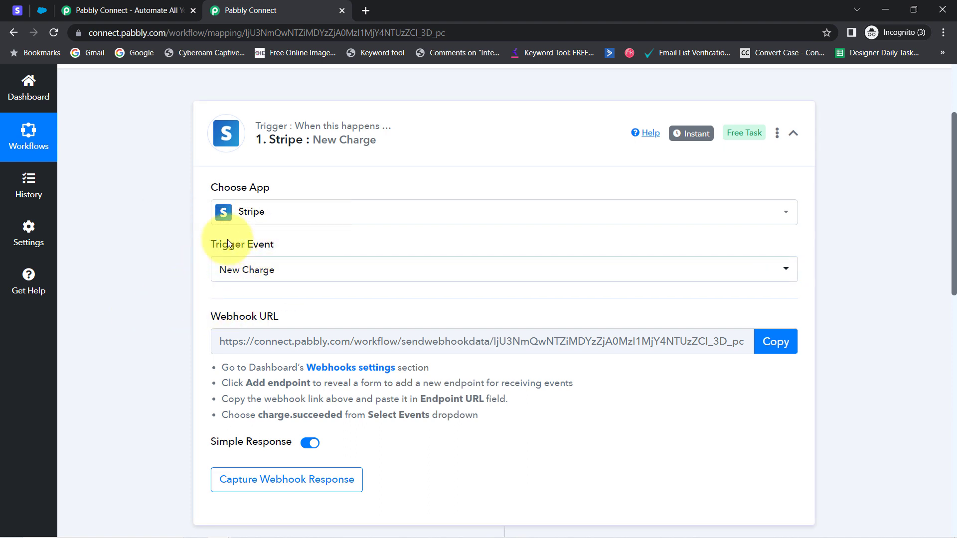
{"action": "mouse_move", "coordinate": [223, 318]}
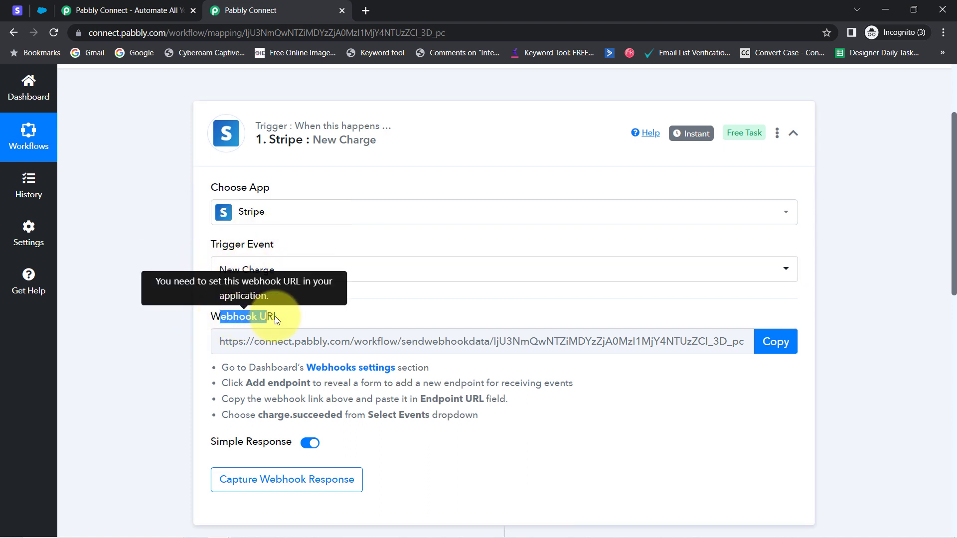
{"action": "left_click_drag", "start_coordinate": [270, 315], "coordinate": [294, 316]}
{"action": "left_click_drag", "start_coordinate": [228, 367], "coordinate": [388, 414]}
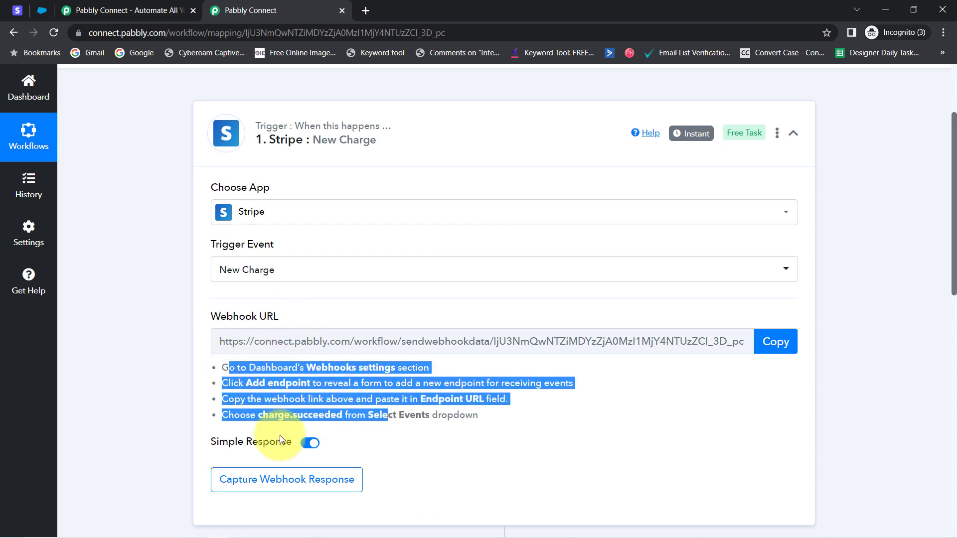
{"action": "left_click", "coordinate": [771, 337]}
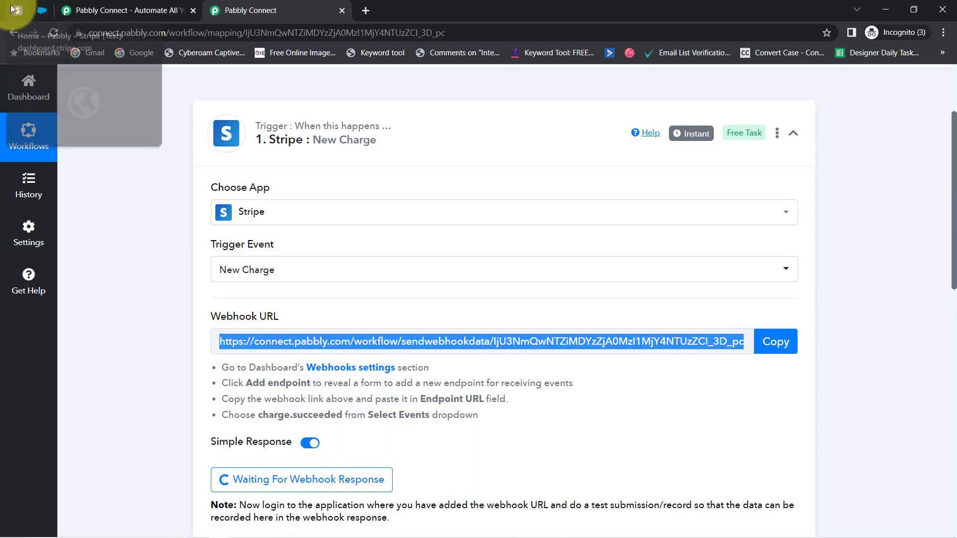
Switch to the Stripe dashboard and start adding a new hosted webhook endpoint in the developer settings
{"action": "left_click", "coordinate": [20, 9]}
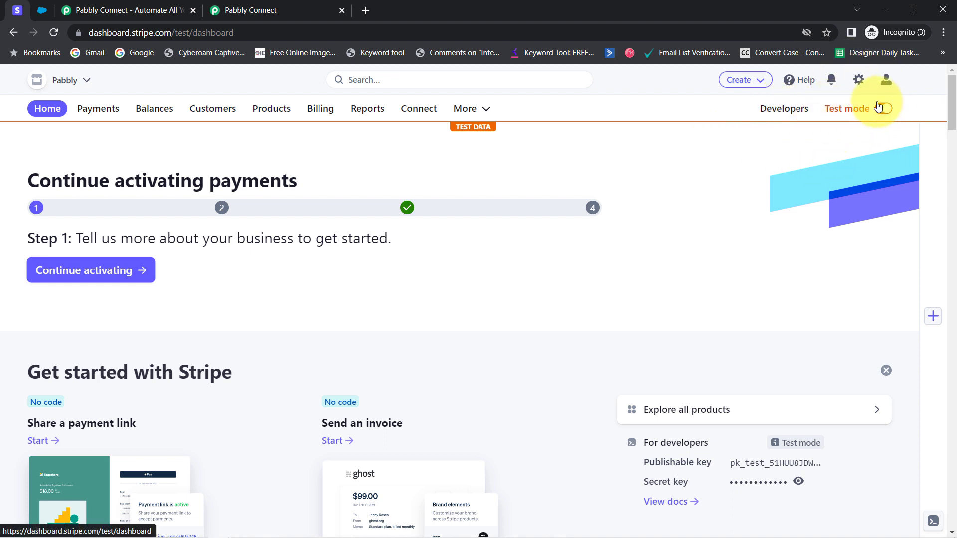
{"action": "left_click", "coordinate": [784, 110]}
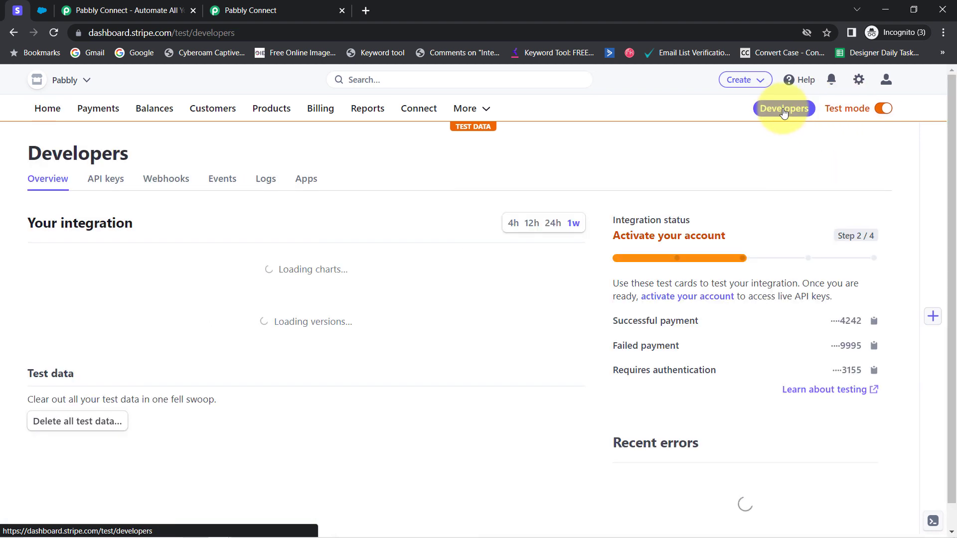
{"action": "left_click", "coordinate": [166, 173]}
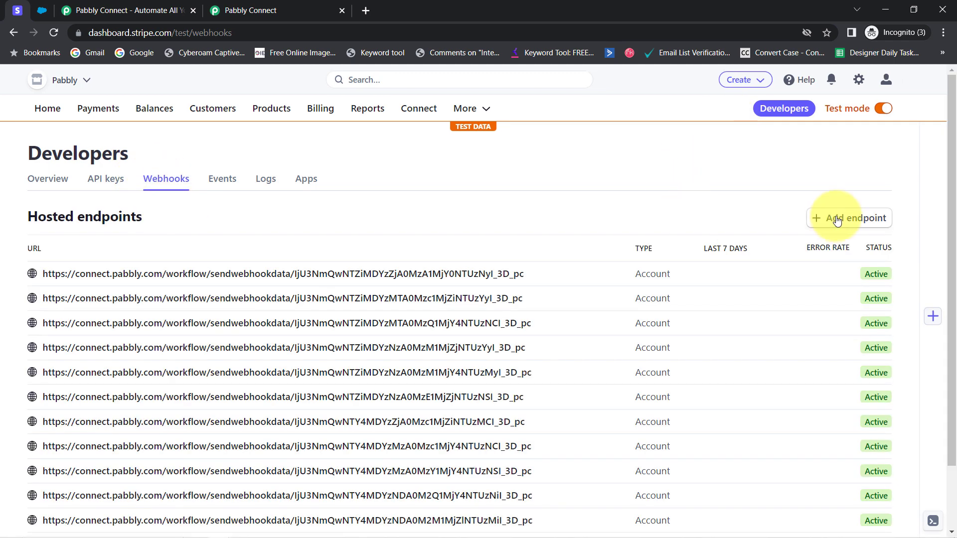
{"action": "left_click", "coordinate": [838, 224]}
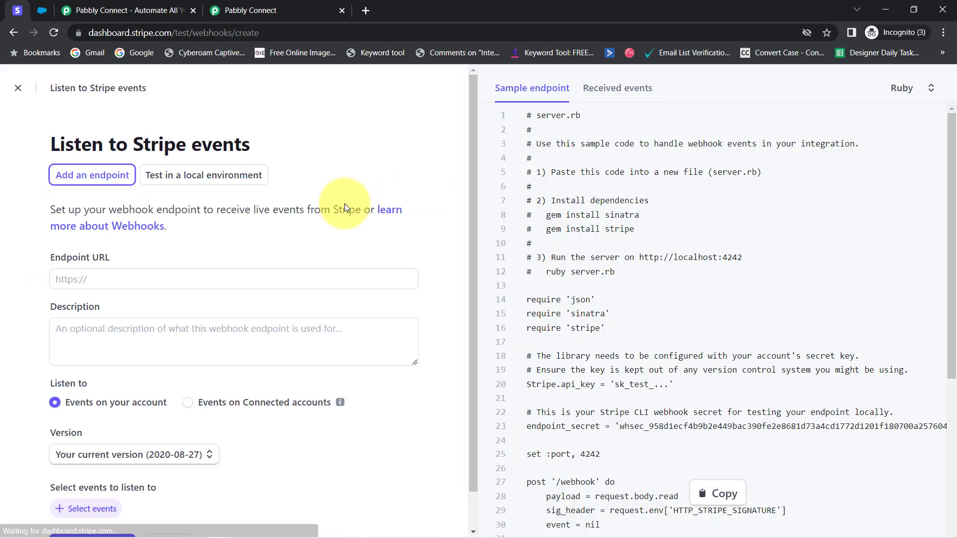
Paste the copied Pabbly webhook URL as the endpoint URL, leaving the description empty
{"action": "left_click", "coordinate": [92, 274]}
{"action": "key", "text": "ctrl+v"}
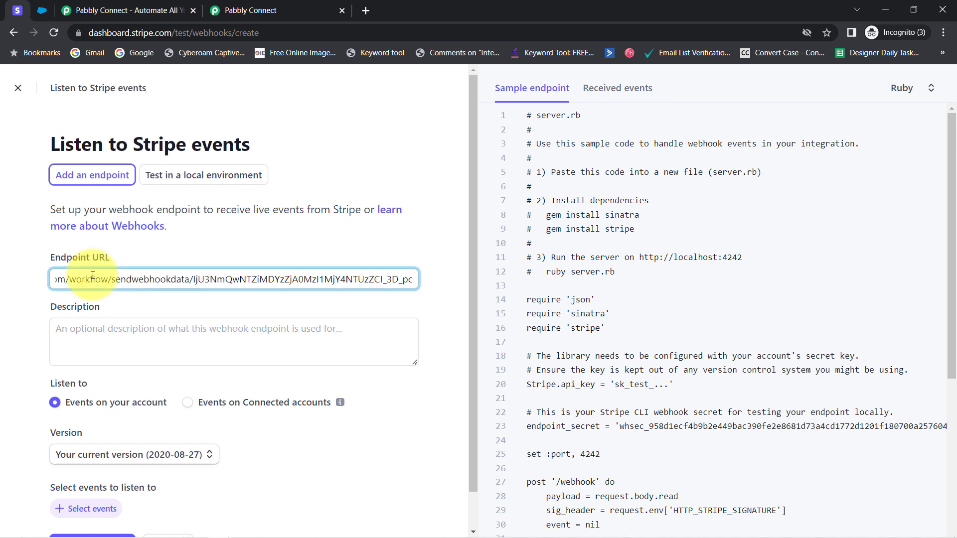
{"action": "left_click", "coordinate": [69, 327]}
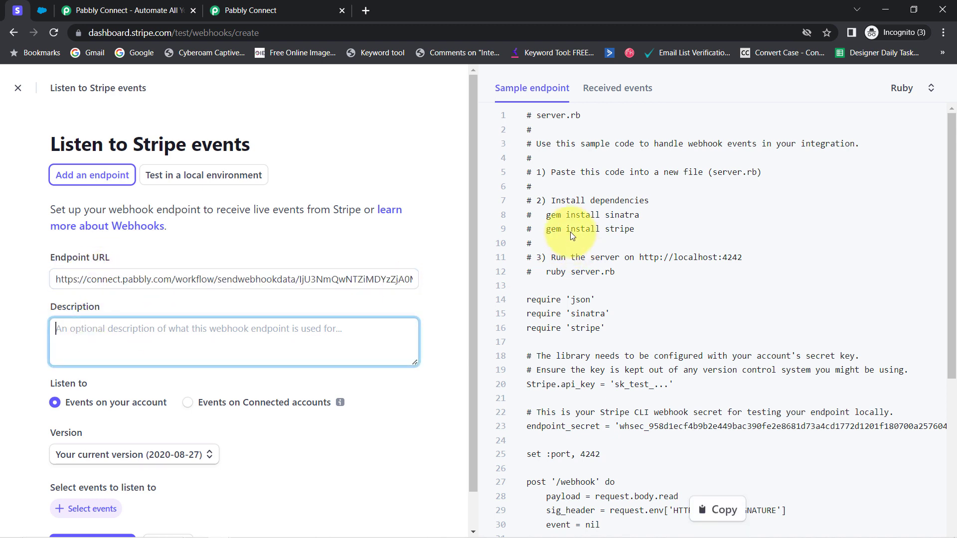
Search the webhook events for "charge.su" and select the charge.succeeded event for the new endpoint
{"action": "left_click_drag", "start_coordinate": [470, 219], "coordinate": [462, 279]}
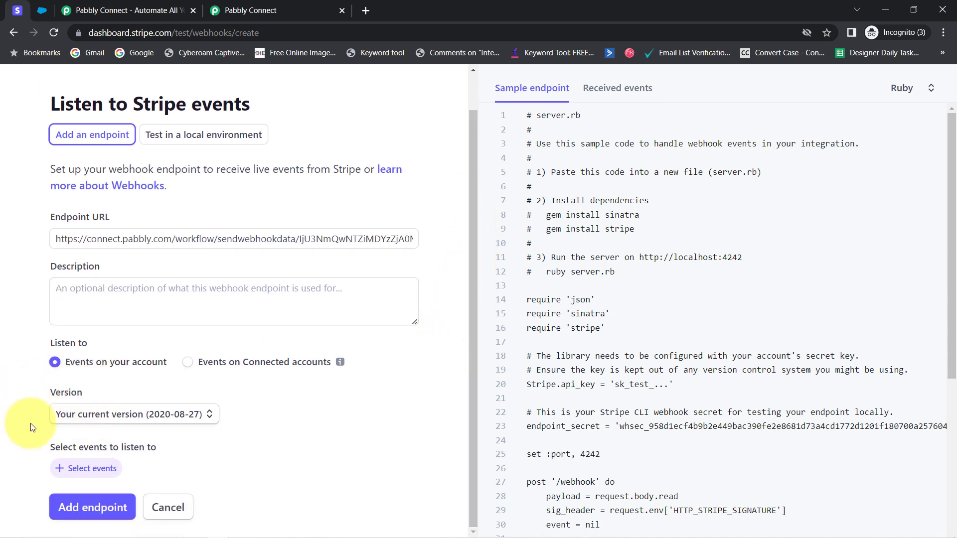
{"action": "left_click", "coordinate": [64, 475]}
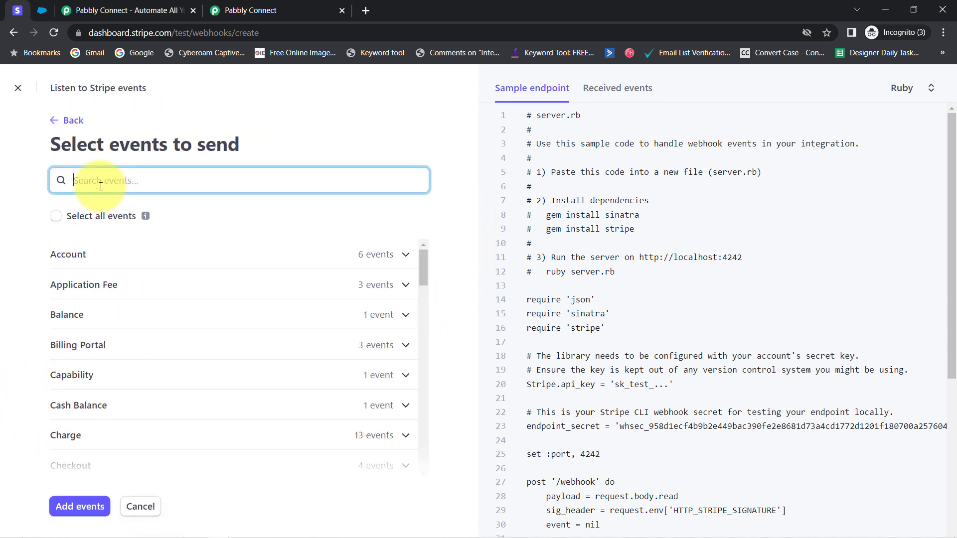
{"action": "type", "text": "charge"}
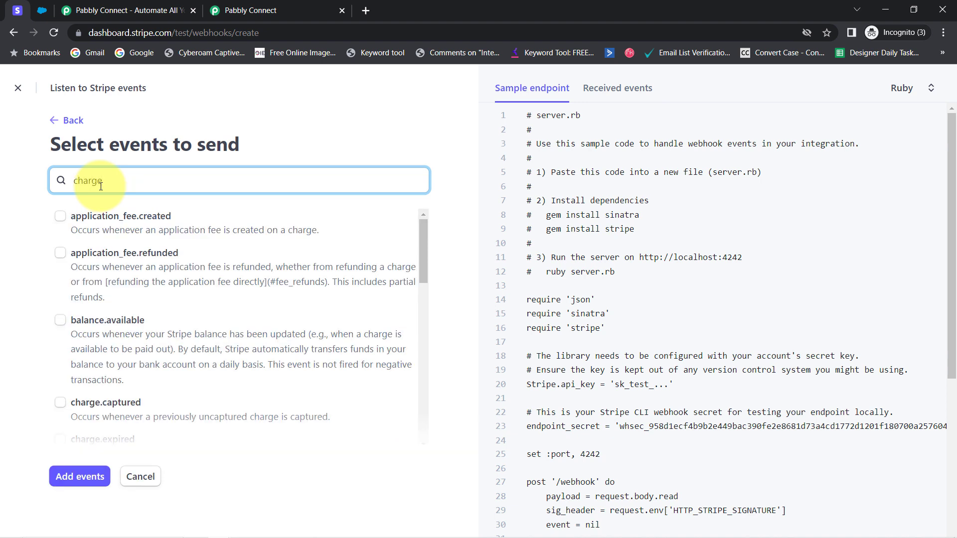
{"action": "type", "text": ".su"}
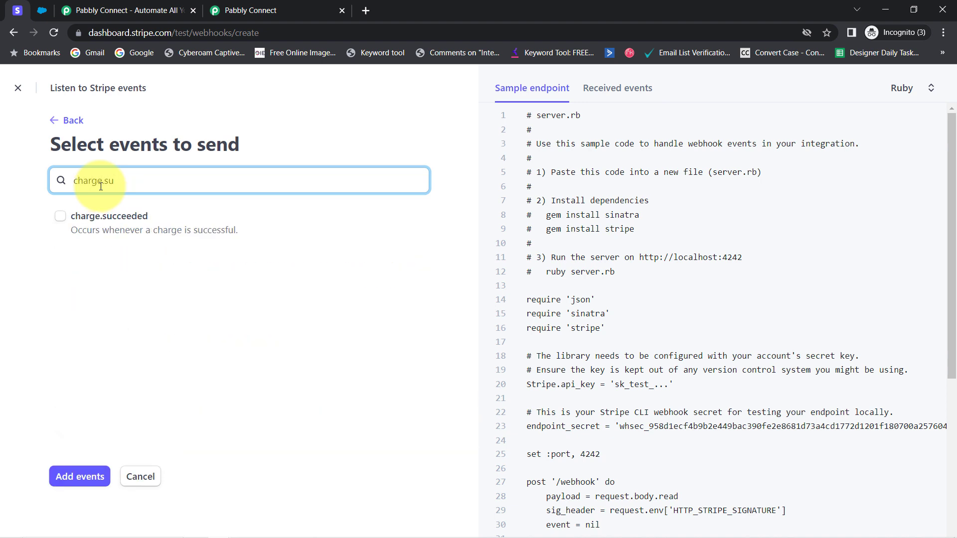
{"action": "left_click", "coordinate": [63, 217]}
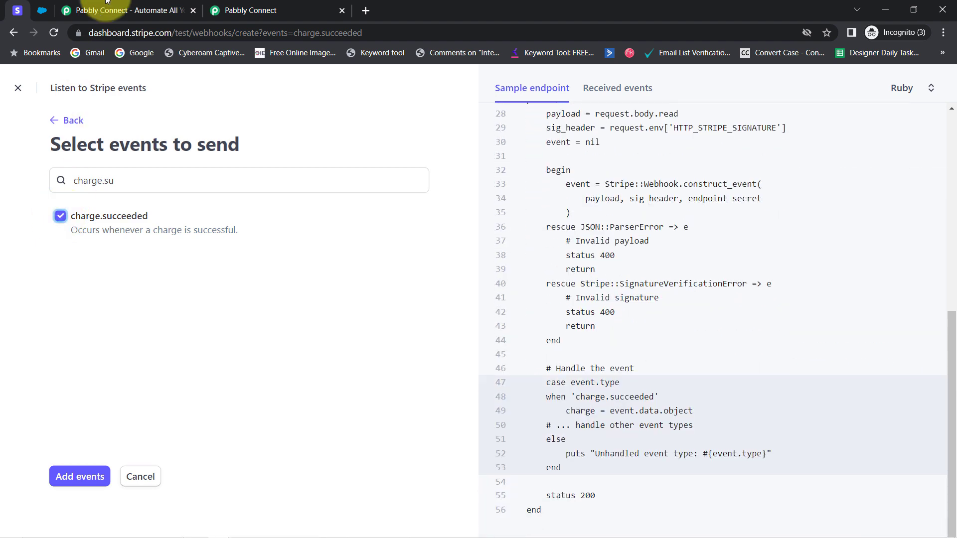
Switch to the Pabbly Connect workflow and check which event the Stripe webhook instructions call for
{"action": "left_click", "coordinate": [249, 11]}
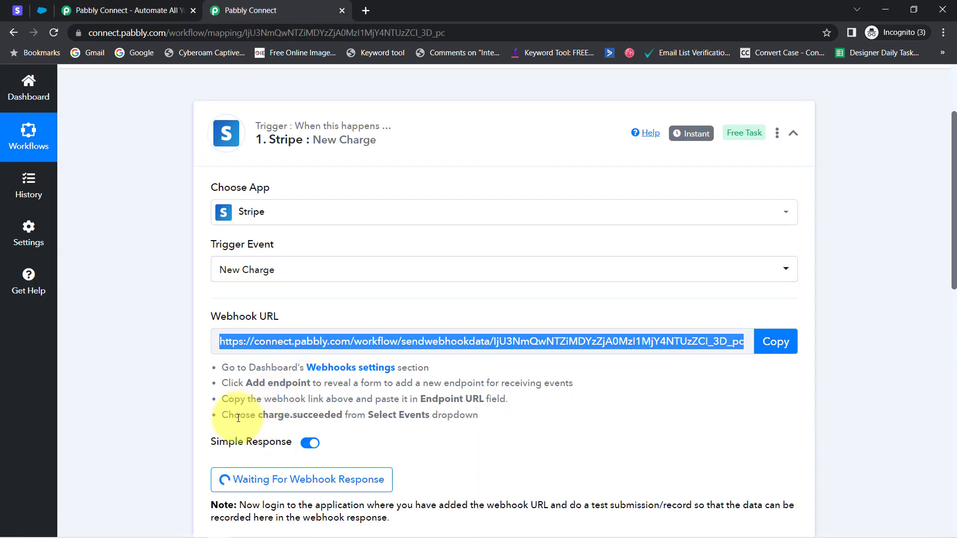
{"action": "left_click_drag", "start_coordinate": [240, 417], "coordinate": [270, 419]}
{"action": "left_click_drag", "start_coordinate": [339, 413], "coordinate": [454, 413]}
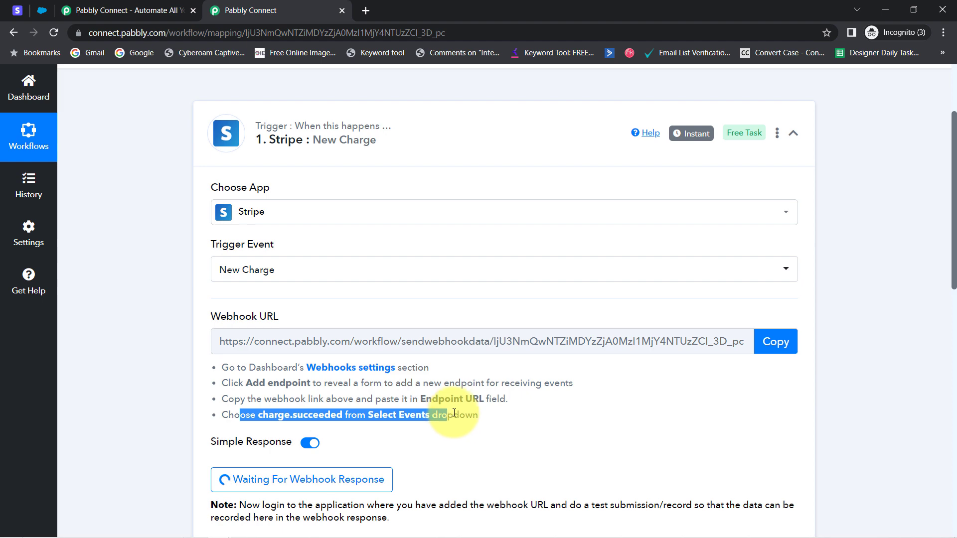
Return to Stripe, add the selected charge.succeeded event and create the webhook endpoint
{"action": "left_click", "coordinate": [18, 10]}
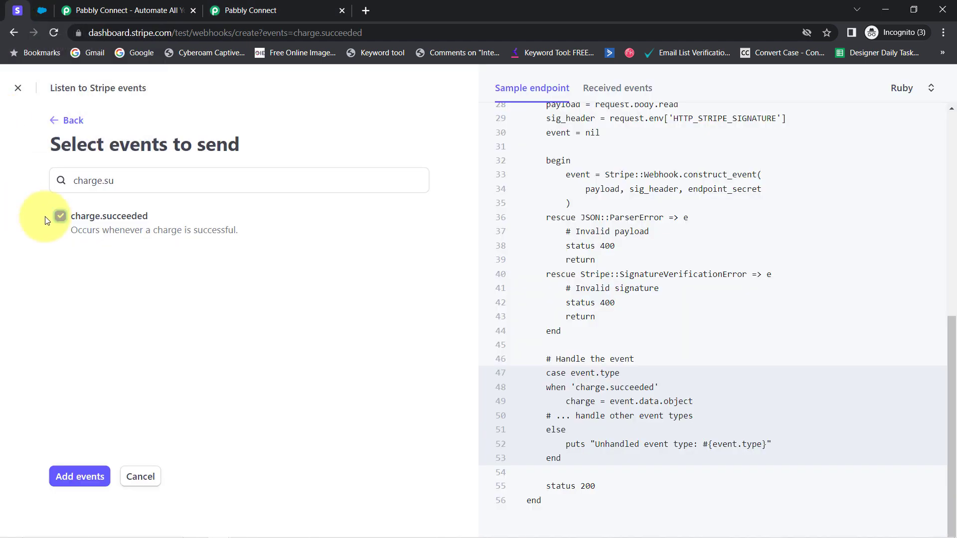
{"action": "left_click", "coordinate": [65, 477]}
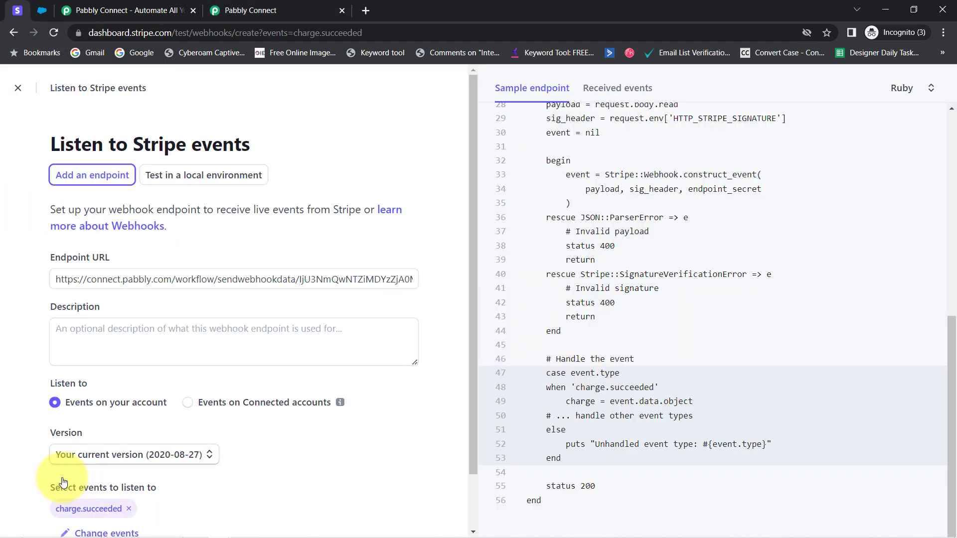
{"action": "scroll", "coordinate": [89, 476], "scroll_direction": "down", "scroll_amount": 1}
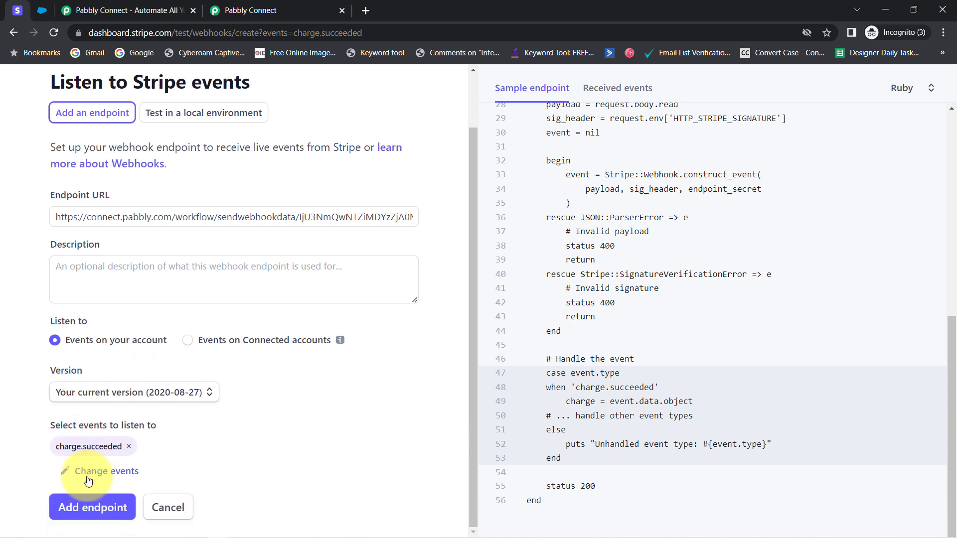
{"action": "left_click", "coordinate": [98, 512]}
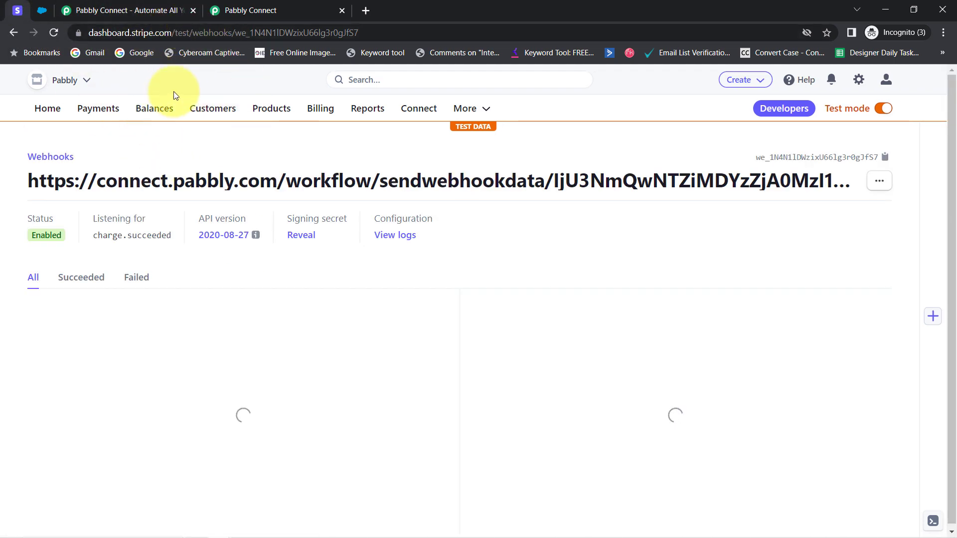
Switch to the Pabbly Connect workflow and read the trigger's note on doing a test submission to capture the webhook response
{"action": "left_click", "coordinate": [220, 4]}
{"action": "scroll", "coordinate": [163, 286], "scroll_direction": "down", "scroll_amount": 3}
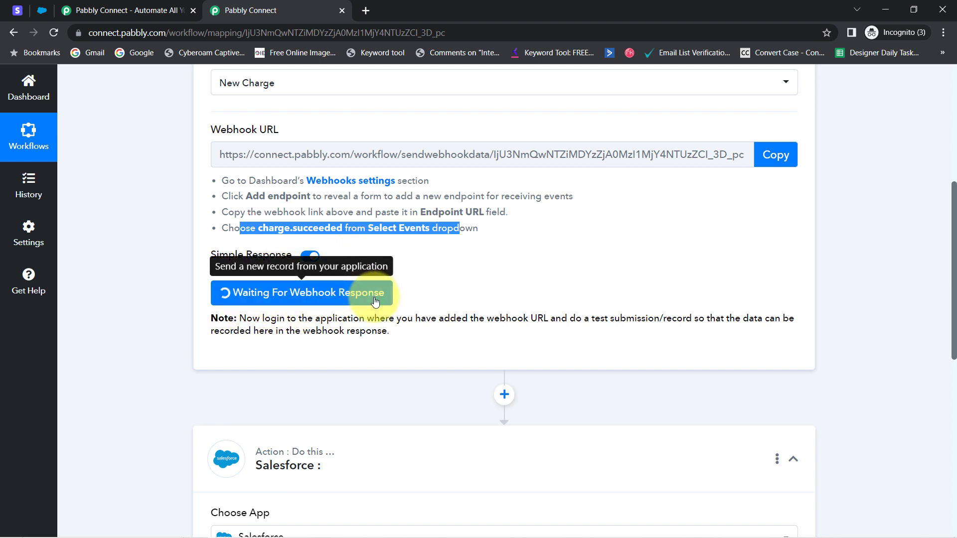
{"action": "left_click_drag", "start_coordinate": [284, 314], "coordinate": [515, 310]}
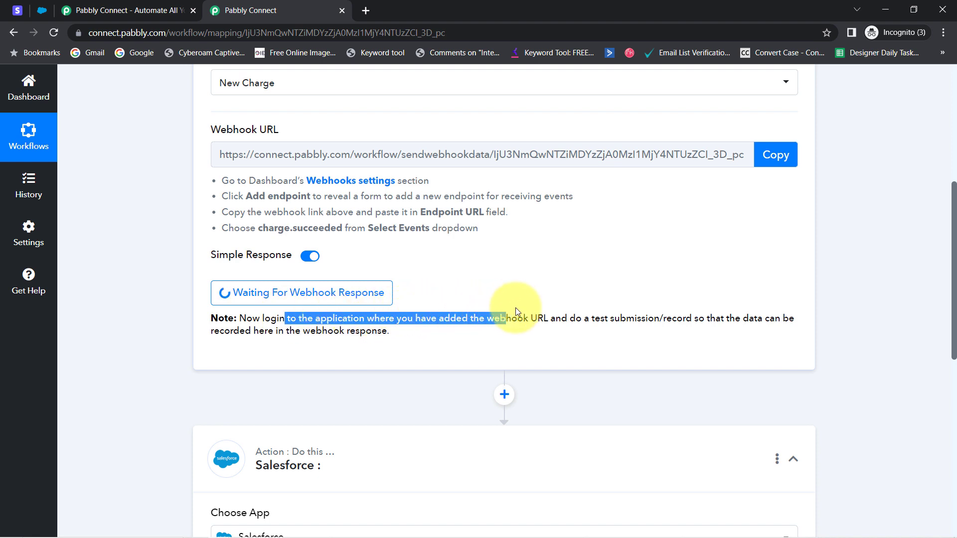
{"action": "left_click_drag", "start_coordinate": [589, 318], "coordinate": [328, 367]}
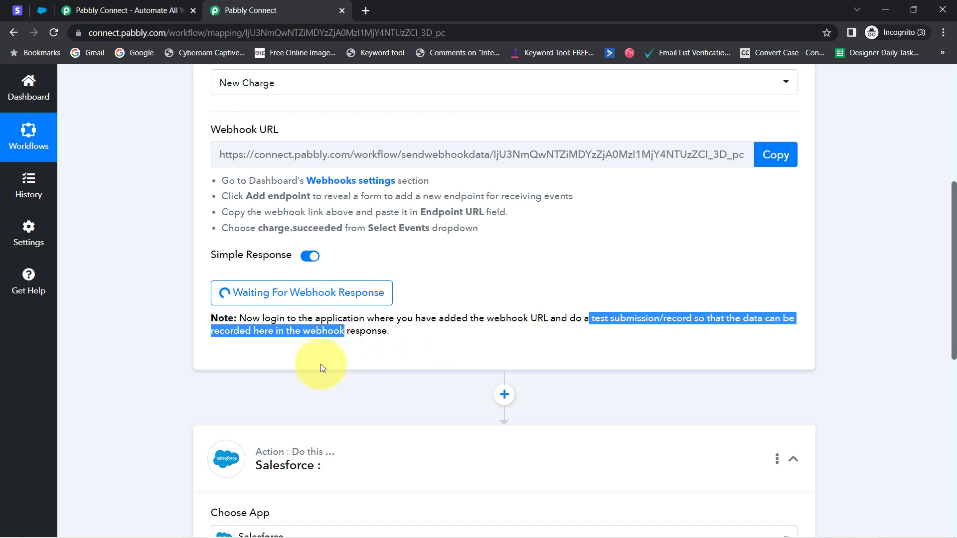
{"action": "left_click", "coordinate": [420, 342]}
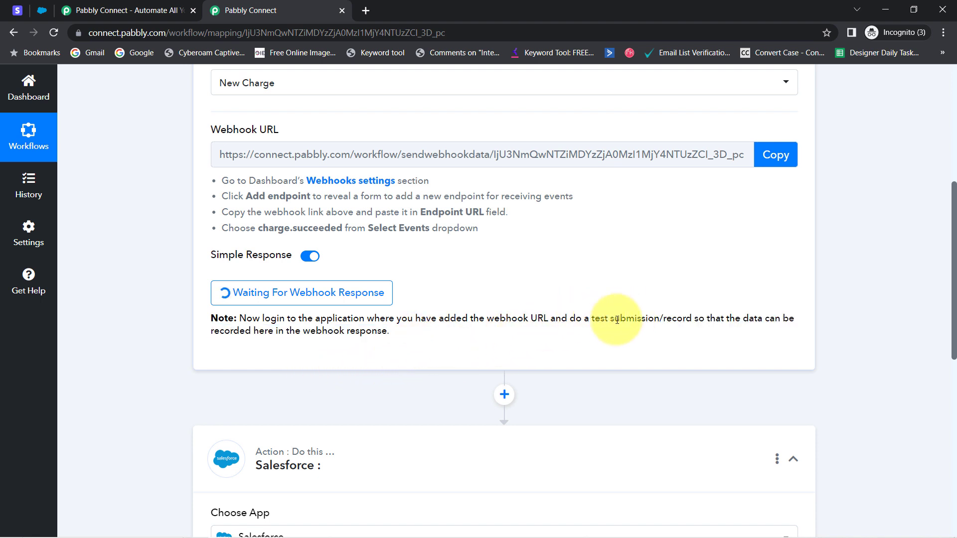
{"action": "left_click_drag", "start_coordinate": [586, 320], "coordinate": [748, 319]}
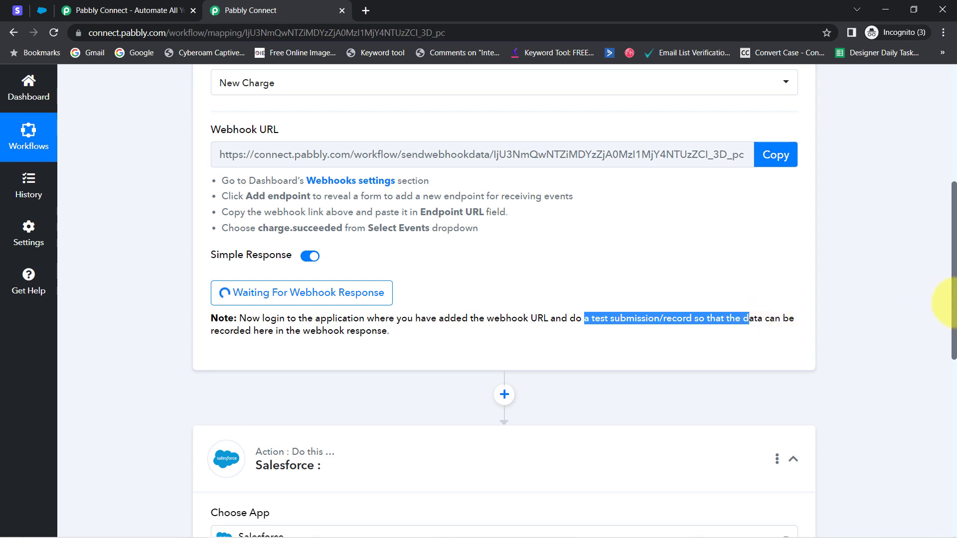
{"action": "left_click_drag", "start_coordinate": [954, 313], "coordinate": [939, 207]}
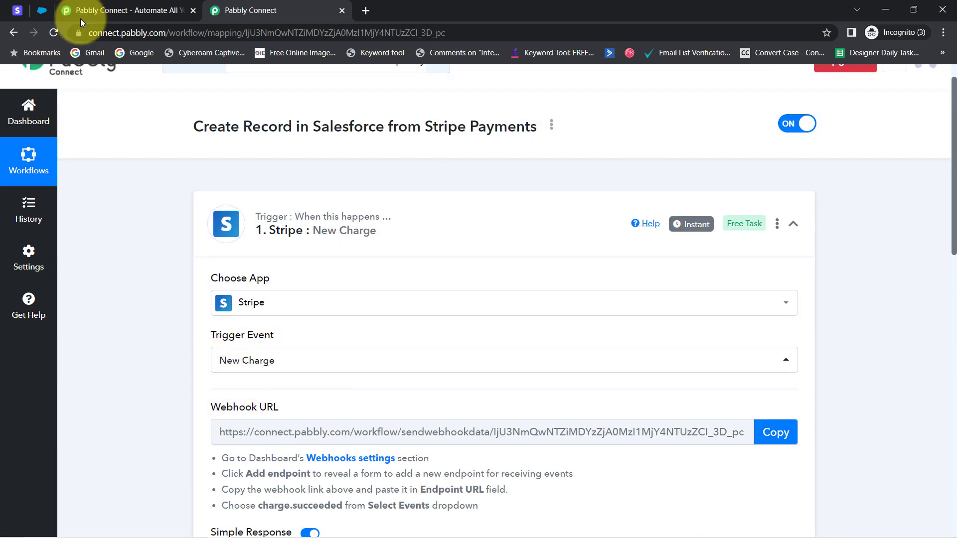
Switch to Stripe and view the payment links of the product PHP Course for Beginners (8 Weeks)
{"action": "left_click", "coordinate": [17, 11]}
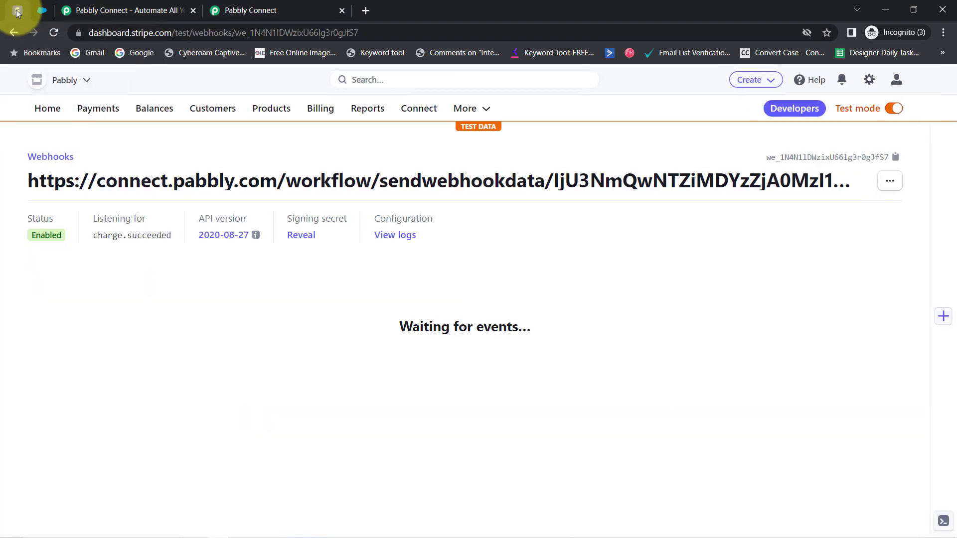
{"action": "left_click", "coordinate": [262, 113]}
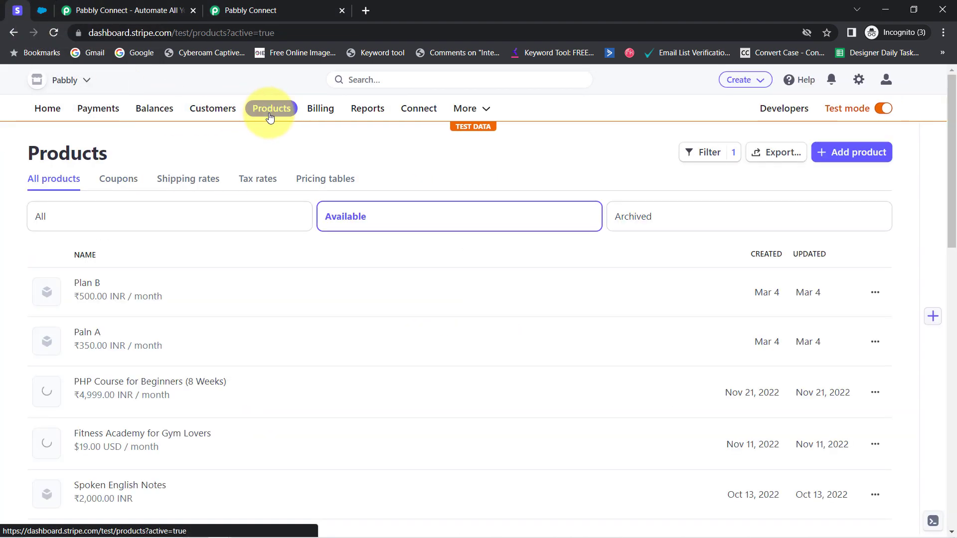
{"action": "scroll", "coordinate": [212, 279], "scroll_direction": "down", "scroll_amount": 5}
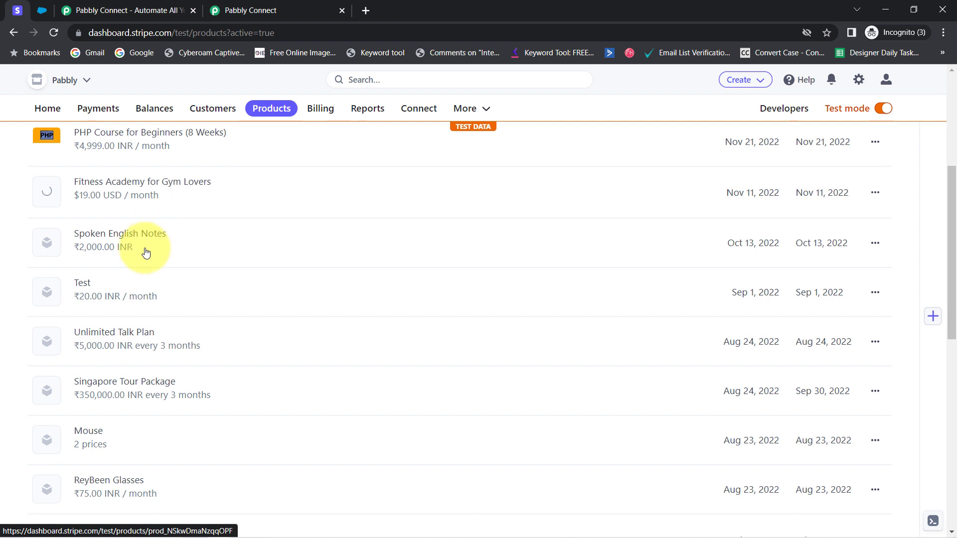
{"action": "left_click", "coordinate": [93, 148]}
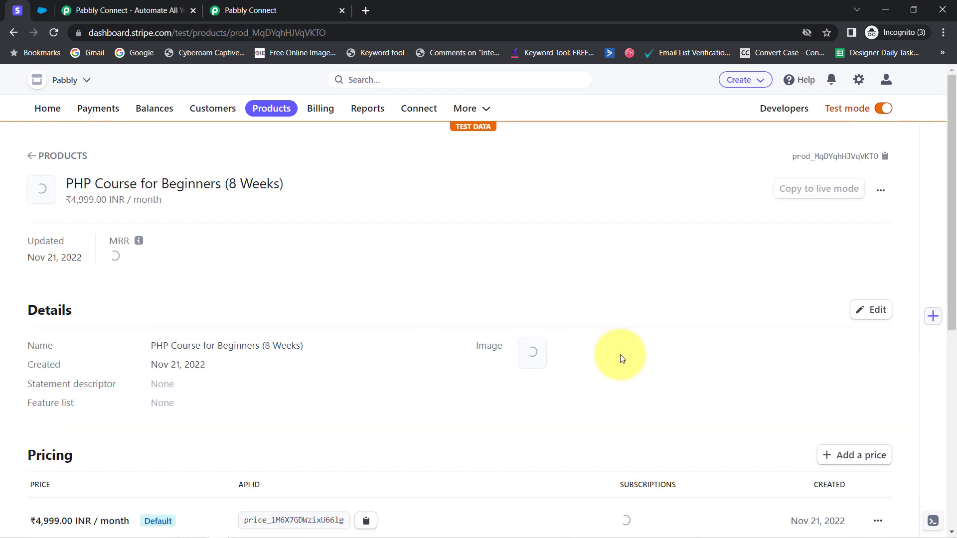
{"action": "scroll", "coordinate": [643, 355], "scroll_direction": "down", "scroll_amount": 6}
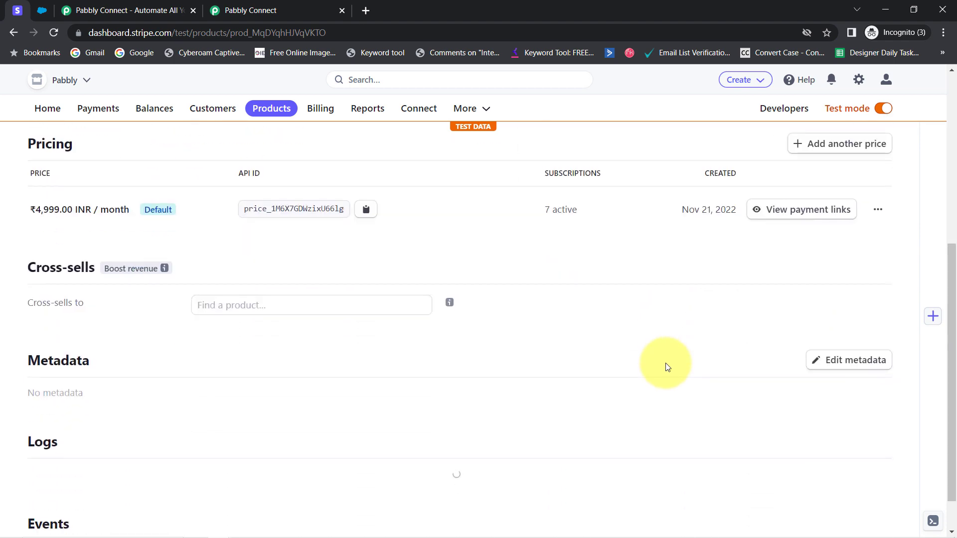
{"action": "left_click", "coordinate": [793, 215]}
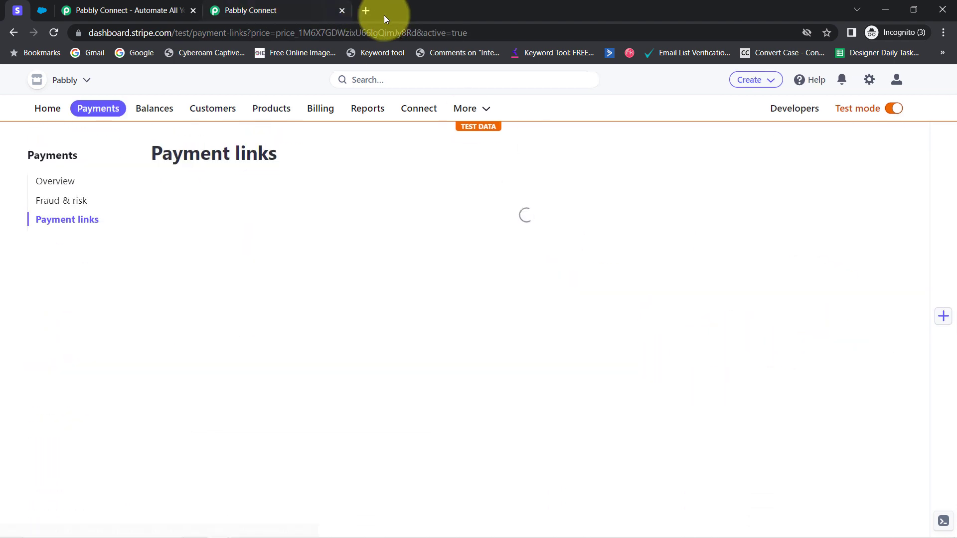
Copy the product's payment link and open its checkout page in a new browser tab
{"action": "left_click", "coordinate": [363, 12]}
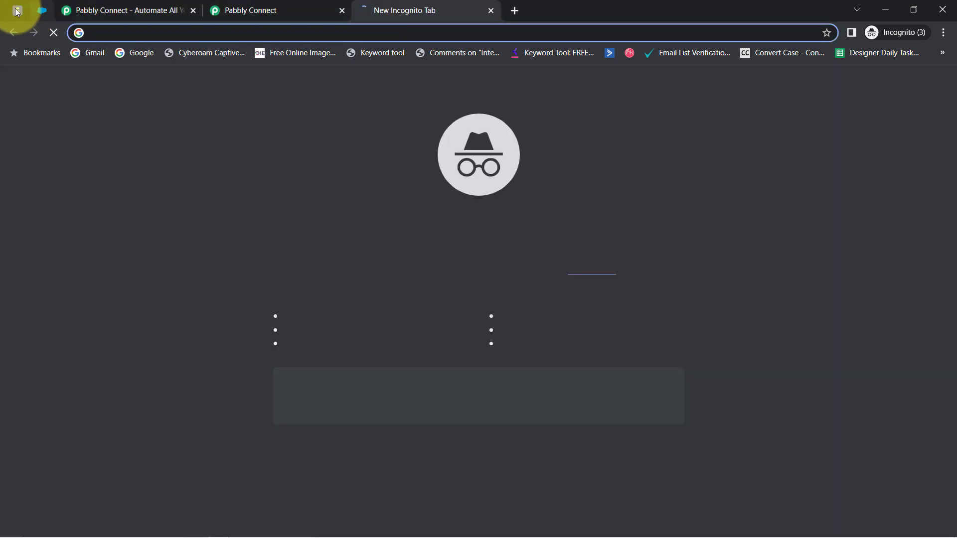
{"action": "left_click", "coordinate": [17, 10]}
{"action": "left_click", "coordinate": [362, 214]}
{"action": "left_click", "coordinate": [404, 10]}
{"action": "key", "text": "ctrl+v"}
{"action": "left_click", "coordinate": [160, 58]}
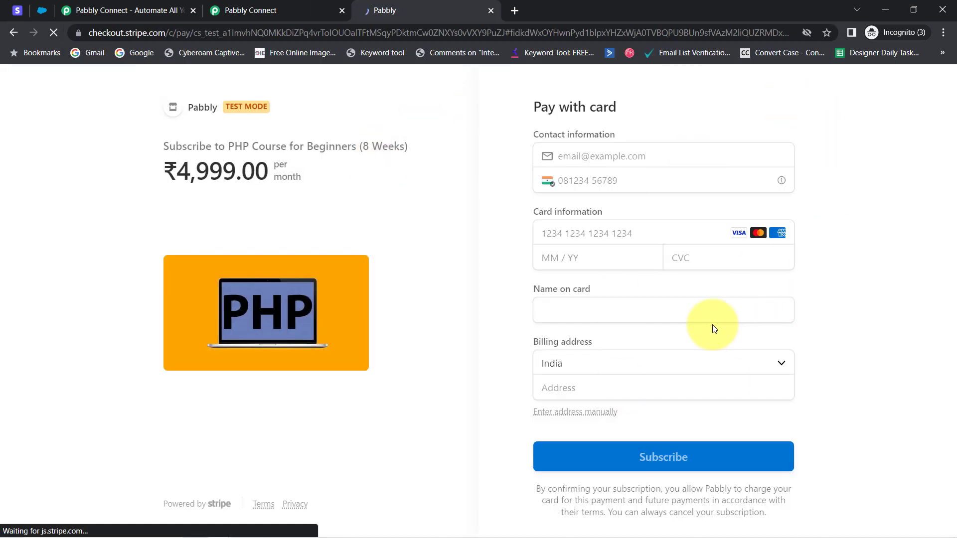
Fill in the checkout form with the saved demo customer's e-mail, phone number, name on card and billing address
{"action": "left_click", "coordinate": [608, 163]}
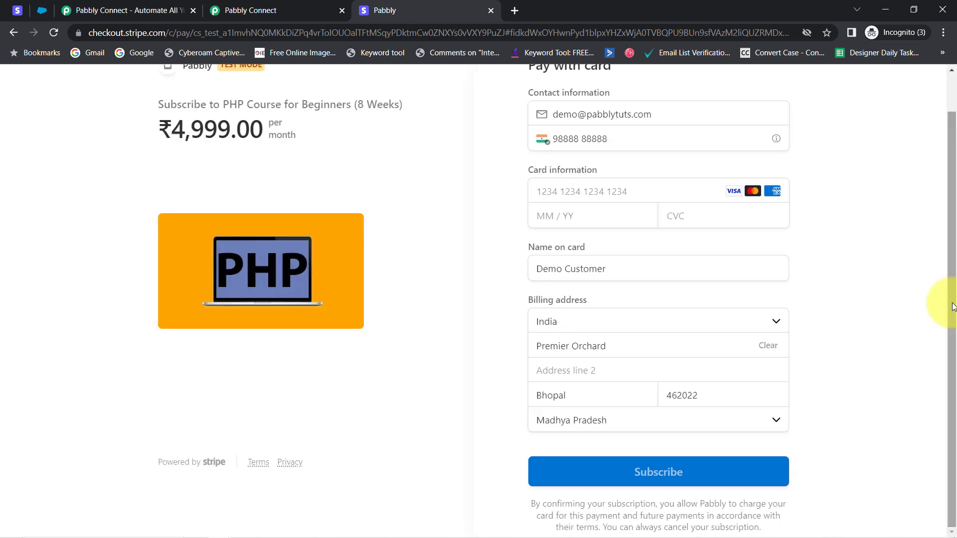
{"action": "scroll", "coordinate": [951, 299], "scroll_direction": "up", "scroll_amount": 1}
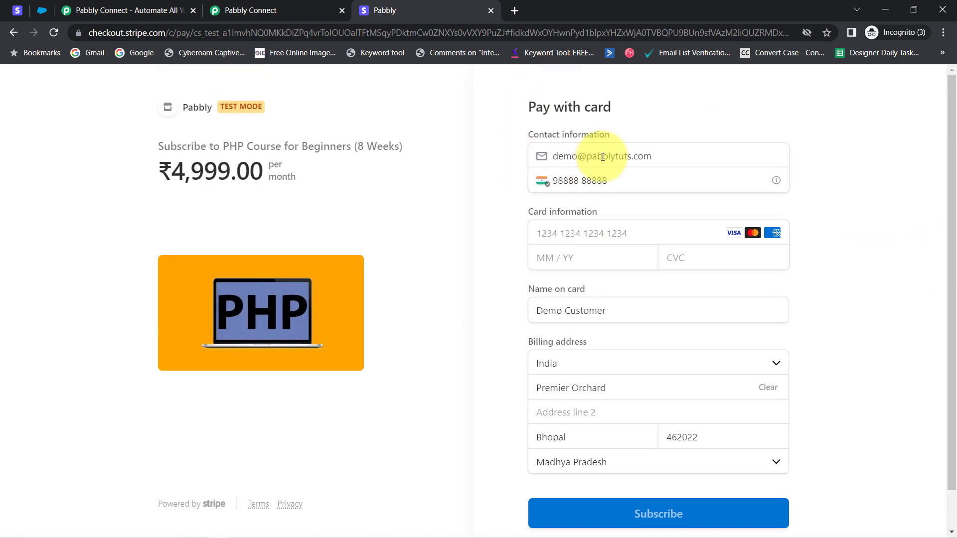
{"action": "left_click_drag", "start_coordinate": [562, 158], "coordinate": [637, 161]}
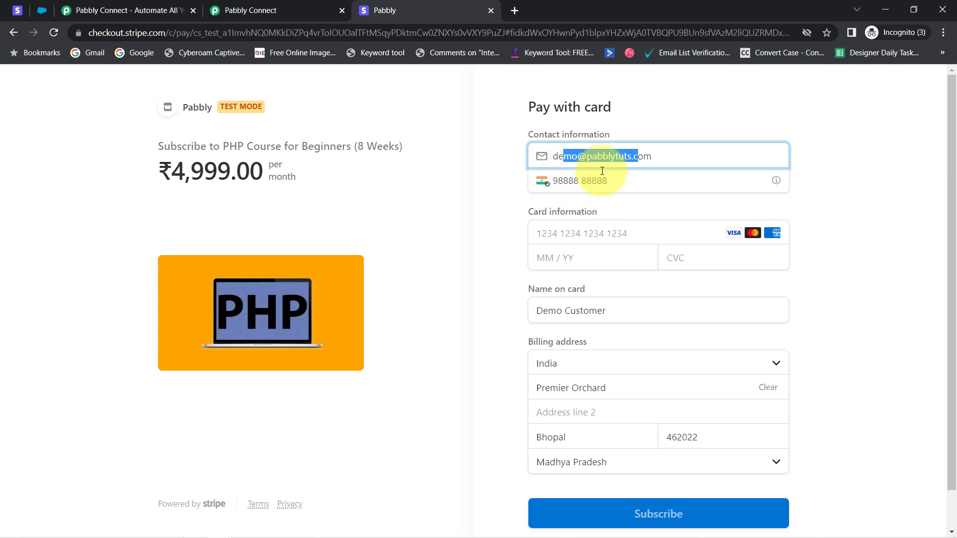
Fill in the card number and expiry date from the first saved Visa card and enter the card's CVC
{"action": "left_click", "coordinate": [558, 232]}
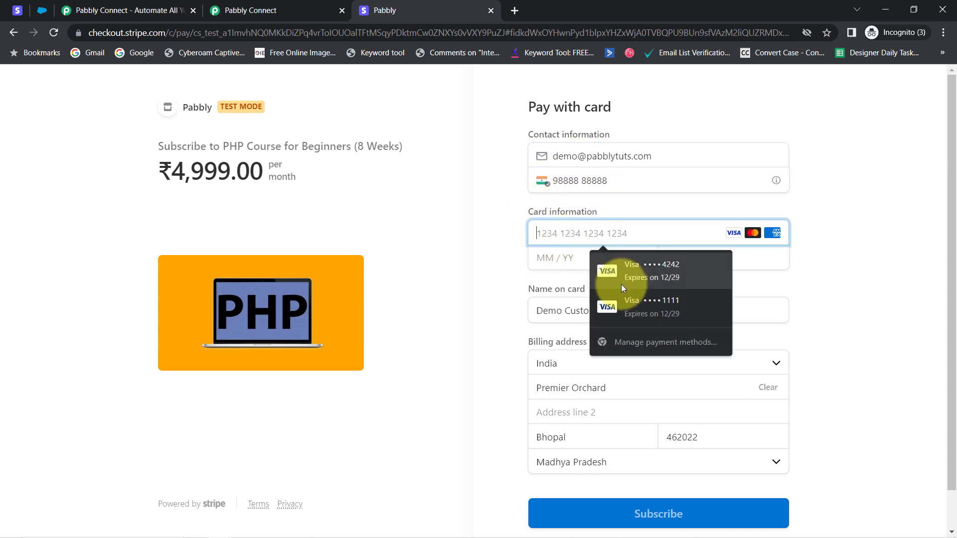
{"action": "left_click", "coordinate": [656, 270]}
{"action": "left_click", "coordinate": [678, 257]}
{"action": "type", "text": "123"}
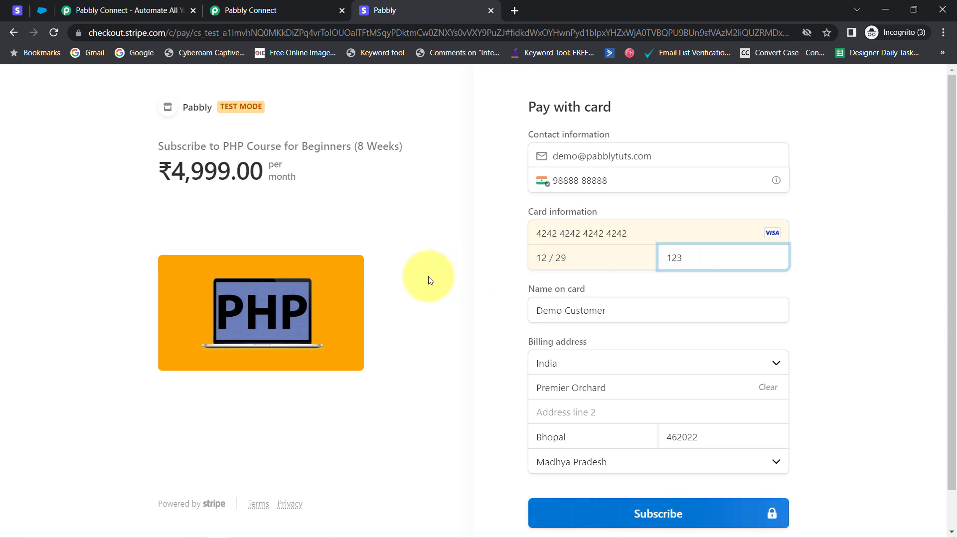
Review the completed checkout form and submit the test subscription payment
{"action": "left_click", "coordinate": [439, 286]}
{"action": "scroll", "coordinate": [448, 292], "scroll_direction": "down", "scroll_amount": 1}
{"action": "scroll", "coordinate": [548, 339], "scroll_direction": "up", "scroll_amount": 1}
{"action": "scroll", "coordinate": [645, 399], "scroll_direction": "down", "scroll_amount": 1}
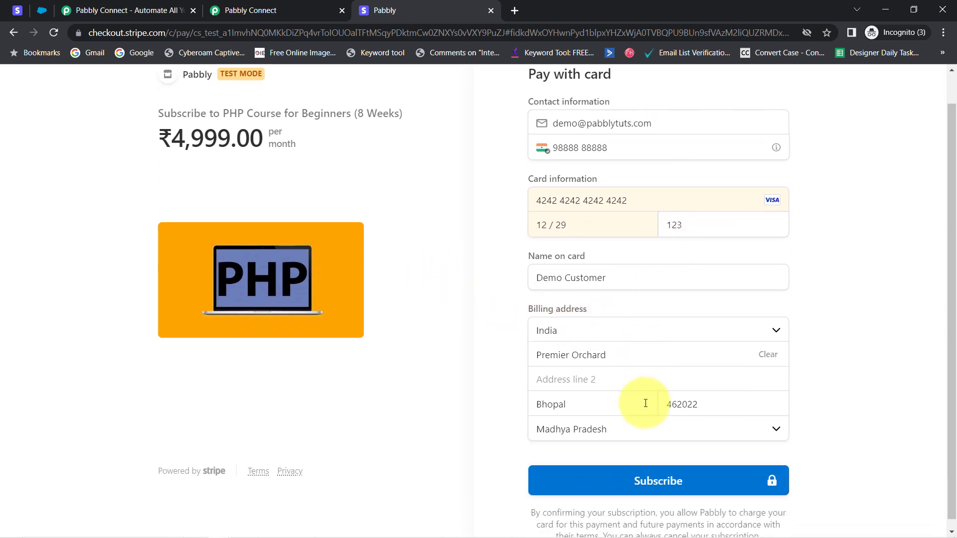
{"action": "left_click", "coordinate": [631, 478]}
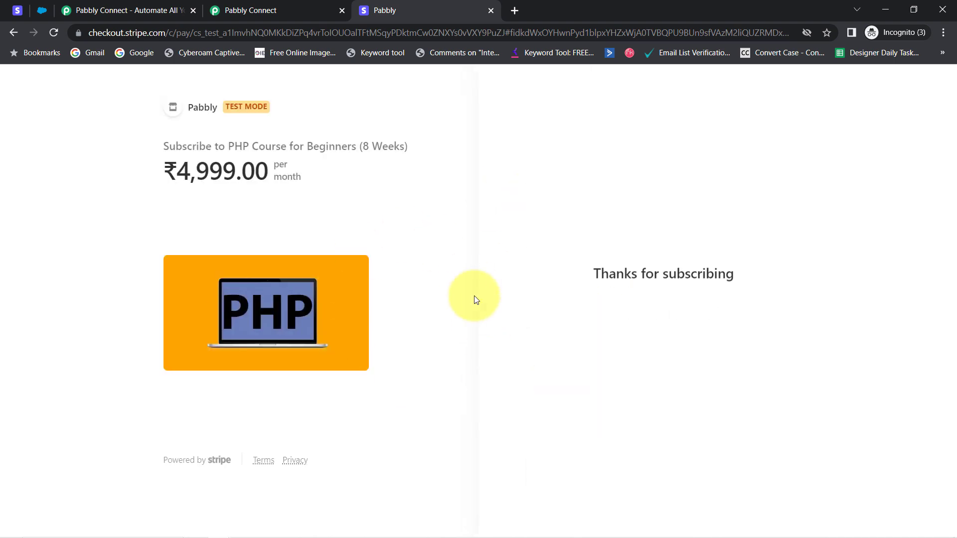
Switch to the Pabbly Connect workflow and examine the response received by the Stripe trigger
{"action": "left_click", "coordinate": [238, 6]}
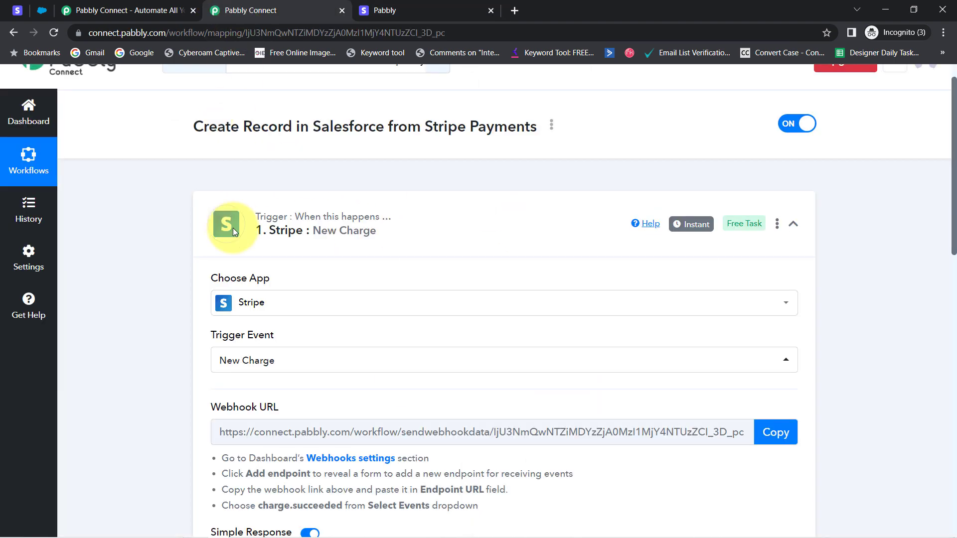
{"action": "scroll", "coordinate": [165, 349], "scroll_direction": "down", "scroll_amount": 3}
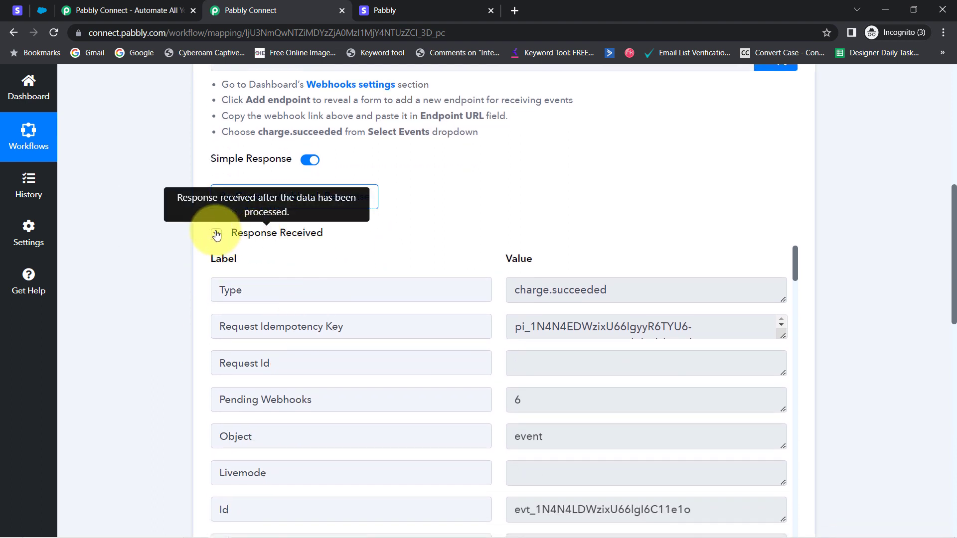
{"action": "left_click", "coordinate": [239, 236]}
{"action": "left_click", "coordinate": [237, 235]}
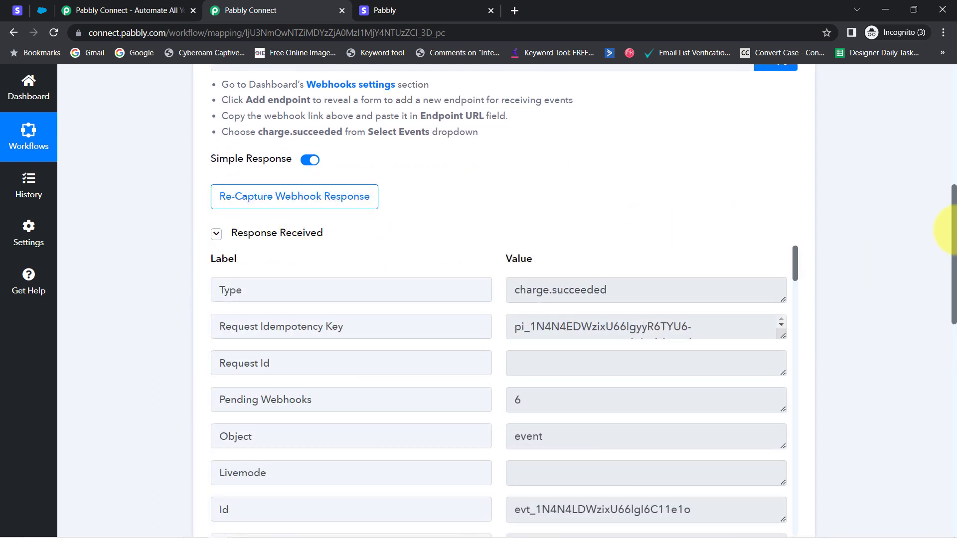
Examine the captured charge response, checking the event type and billing details, and compare with Stripe's payment links
{"action": "left_click_drag", "start_coordinate": [953, 219], "coordinate": [942, 256]}
{"action": "left_click_drag", "start_coordinate": [542, 177], "coordinate": [600, 170]}
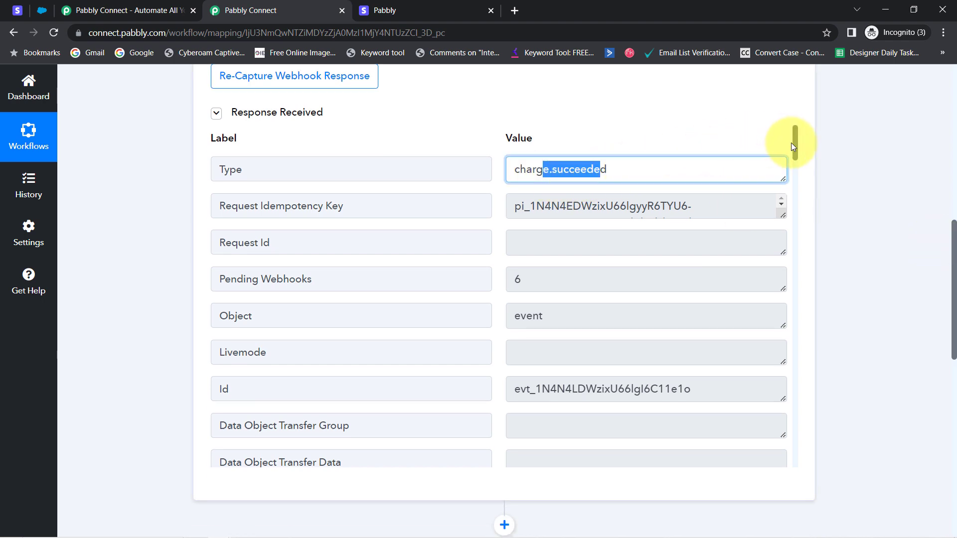
{"action": "left_click_drag", "start_coordinate": [795, 144], "coordinate": [788, 413]}
{"action": "left_click_drag", "start_coordinate": [553, 270], "coordinate": [611, 281]}
{"action": "left_click_drag", "start_coordinate": [563, 309], "coordinate": [529, 305]}
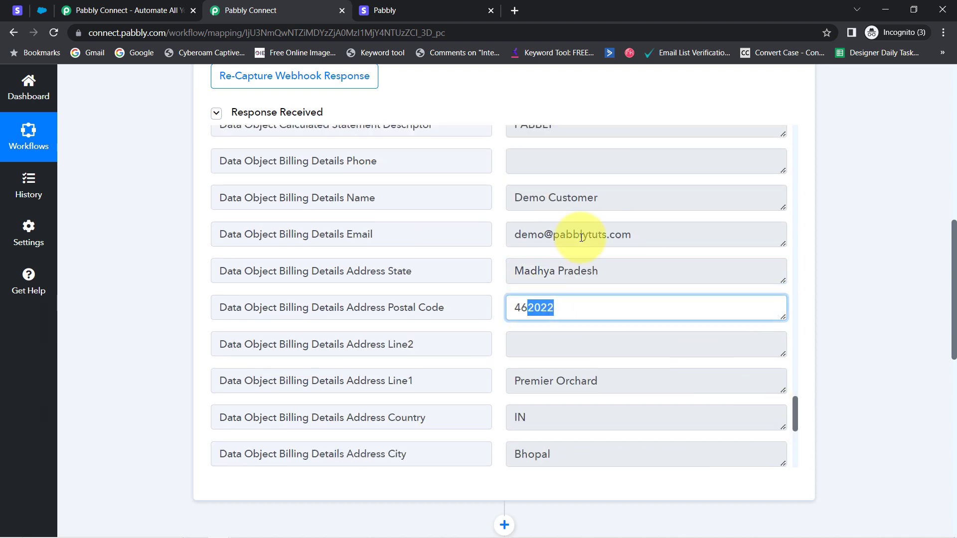
{"action": "left_click_drag", "start_coordinate": [579, 234], "coordinate": [506, 238]}
{"action": "left_click_drag", "start_coordinate": [559, 199], "coordinate": [503, 197]}
{"action": "left_click_drag", "start_coordinate": [609, 380], "coordinate": [513, 417]}
{"action": "left_click_drag", "start_coordinate": [534, 453], "coordinate": [502, 452]}
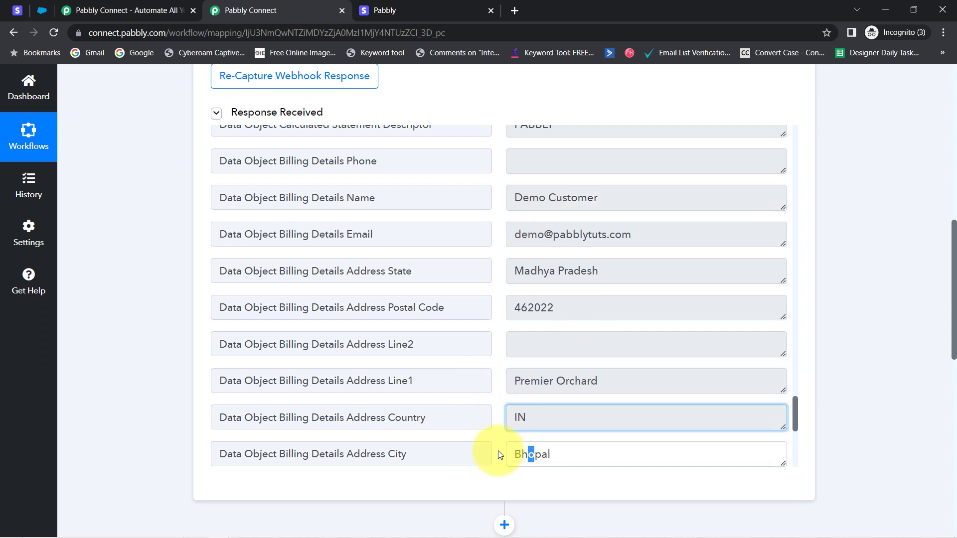
{"action": "left_click_drag", "start_coordinate": [793, 410], "coordinate": [783, 381]}
{"action": "scroll", "coordinate": [784, 382], "scroll_direction": "up", "scroll_amount": 1}
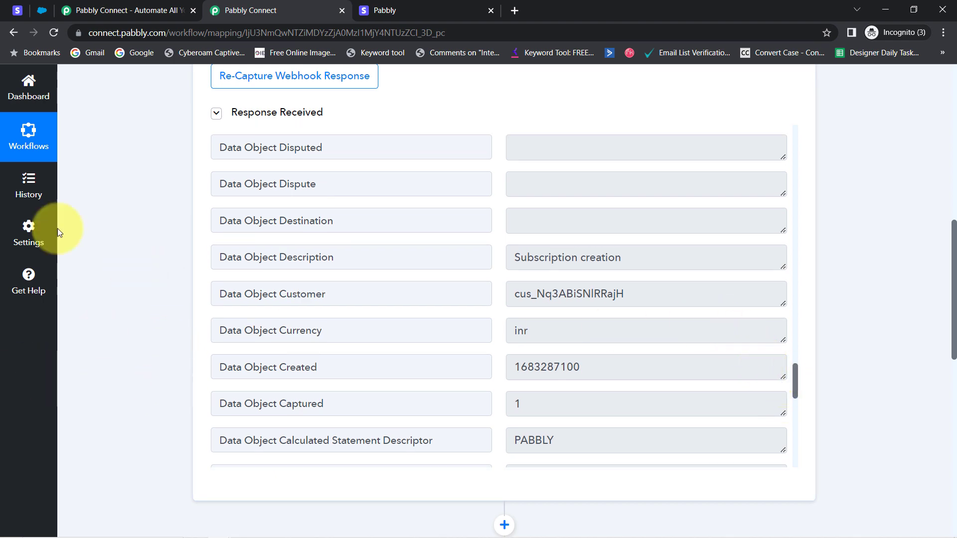
{"action": "left_click", "coordinate": [17, 15]}
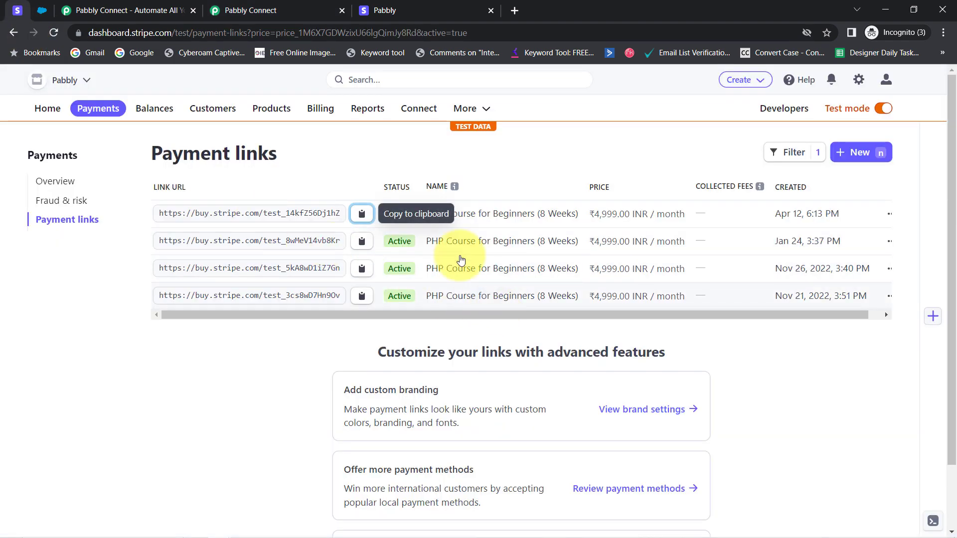
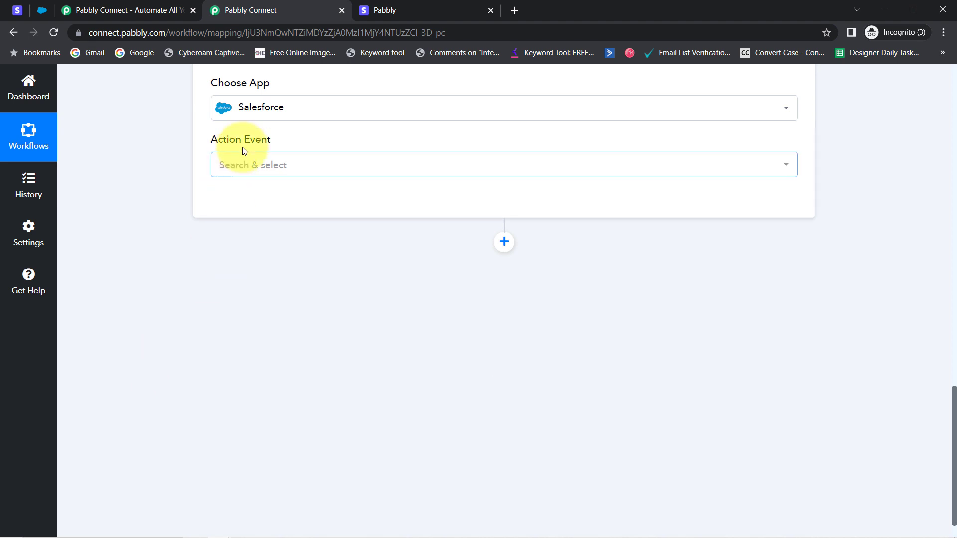
Set the Salesforce action event to Create Record and authorize a new Salesforce connection with access for Pabbly Connect
{"action": "left_click", "coordinate": [242, 168]}
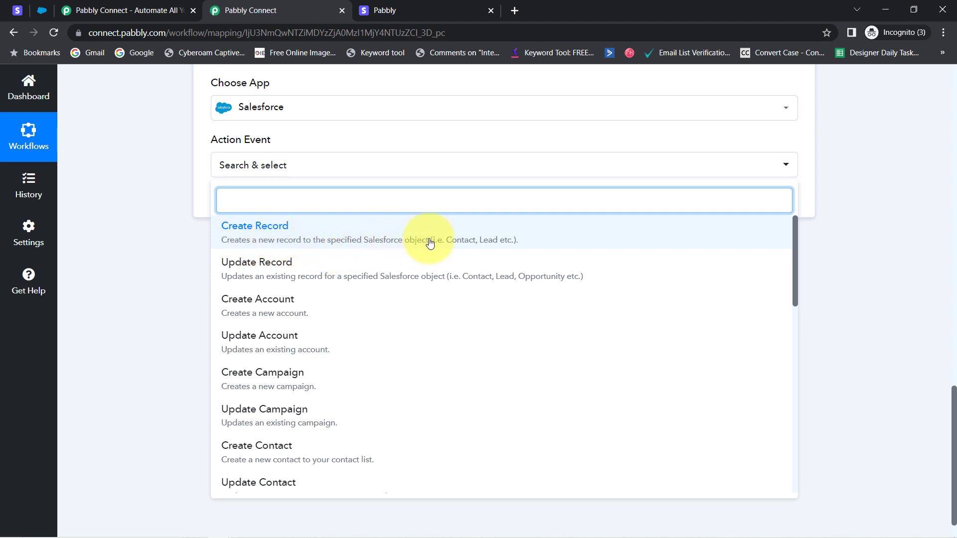
{"action": "left_click", "coordinate": [519, 237]}
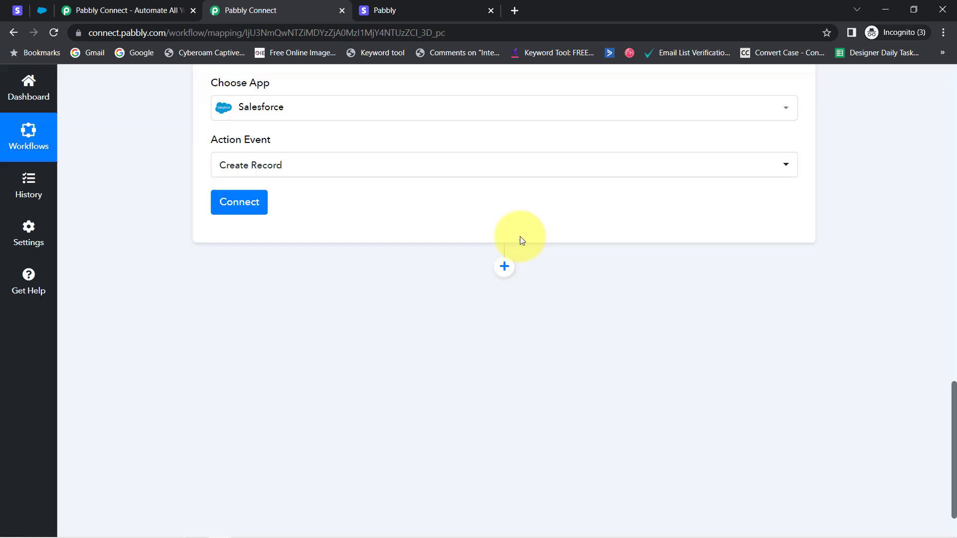
{"action": "left_click", "coordinate": [240, 202]}
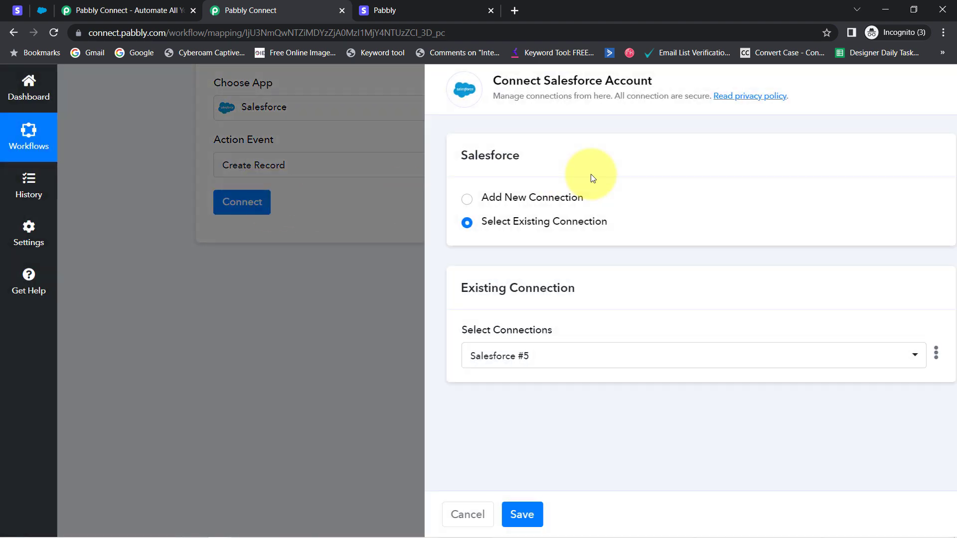
{"action": "left_click", "coordinate": [490, 199]}
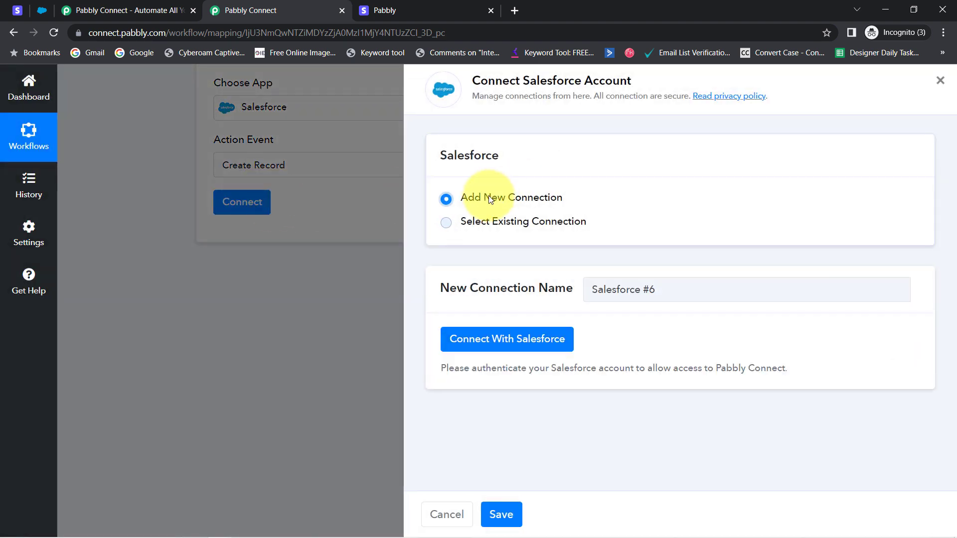
{"action": "left_click", "coordinate": [492, 339]}
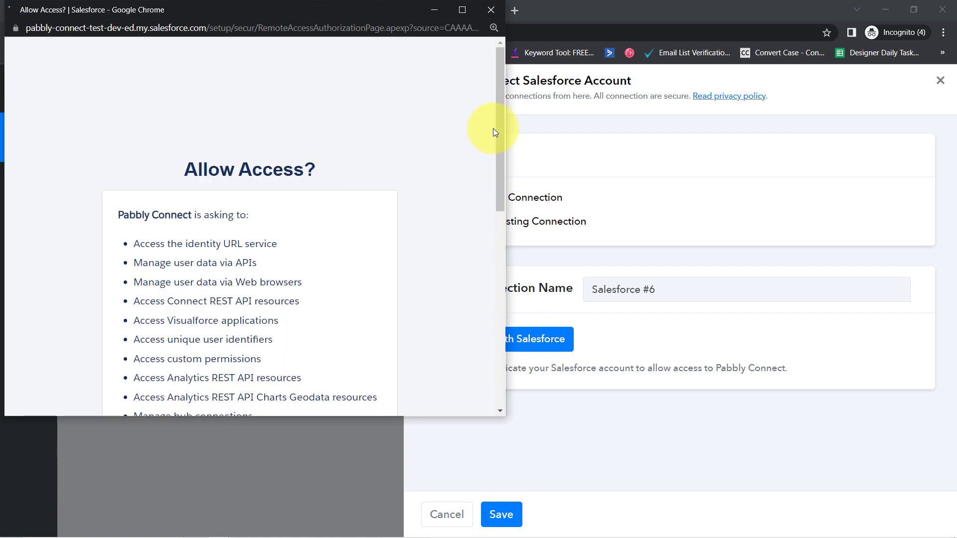
{"action": "left_click_drag", "start_coordinate": [503, 129], "coordinate": [454, 339]}
{"action": "left_click", "coordinate": [319, 315]}
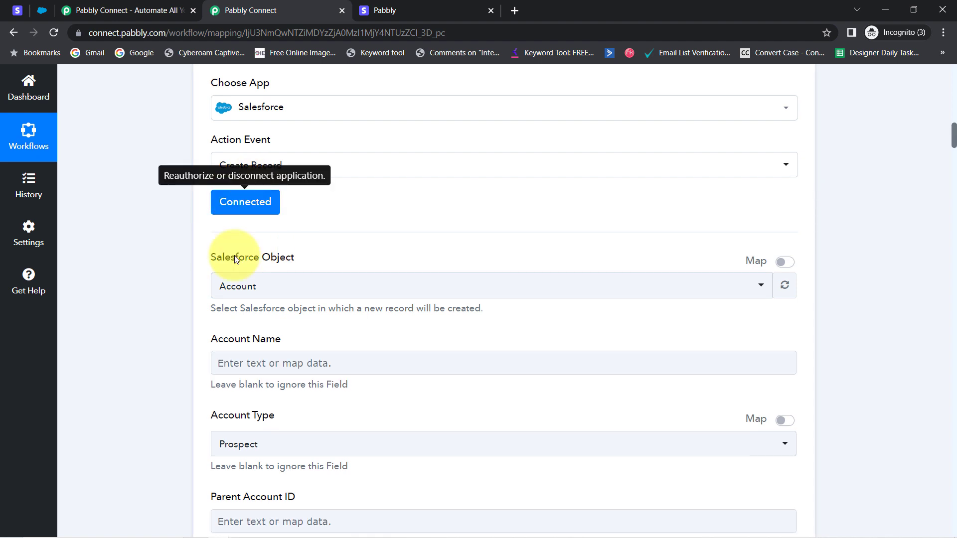
Set the Salesforce object for the new record to Contact
{"action": "left_click_drag", "start_coordinate": [212, 257], "coordinate": [293, 256]}
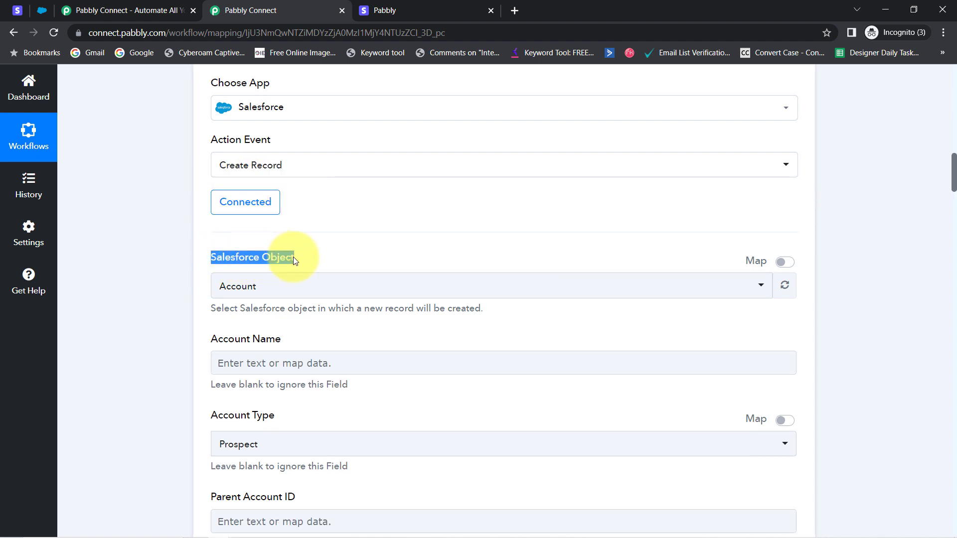
{"action": "left_click_drag", "start_coordinate": [953, 178], "coordinate": [953, 186]}
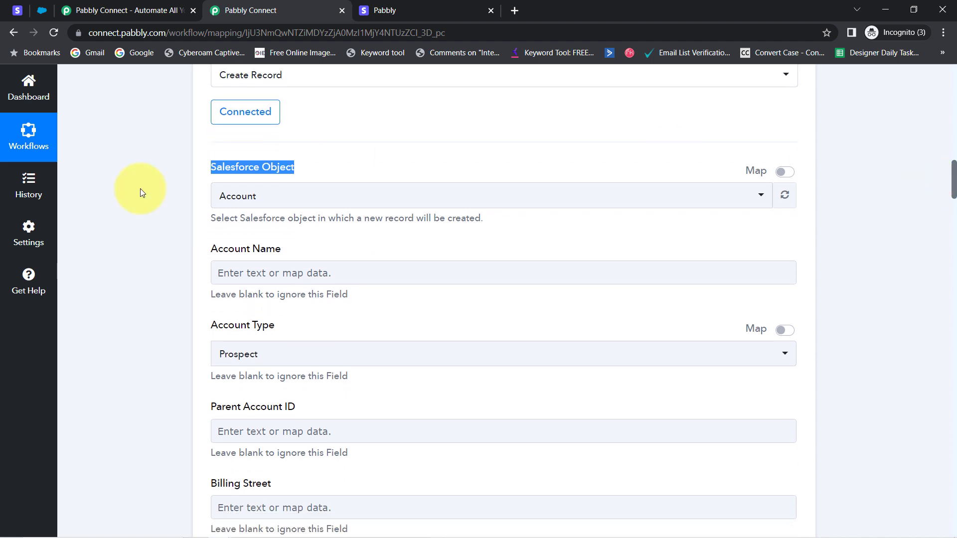
{"action": "left_click", "coordinate": [242, 199]}
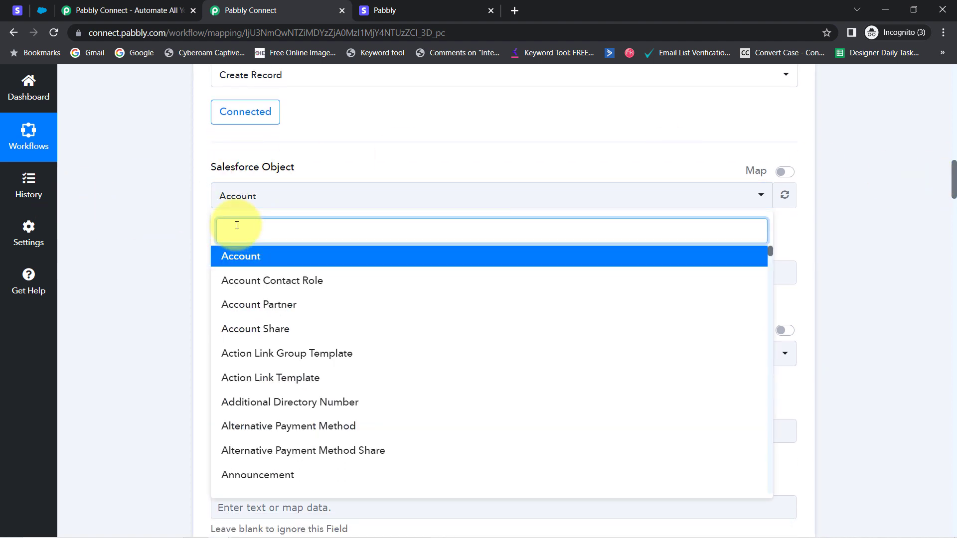
{"action": "type", "text": "lead"}
{"action": "key", "text": "BackSpace"}
{"action": "key", "text": "BackSpace"}
{"action": "key", "text": "BackSpace"}
{"action": "key", "text": "BackSpace"}
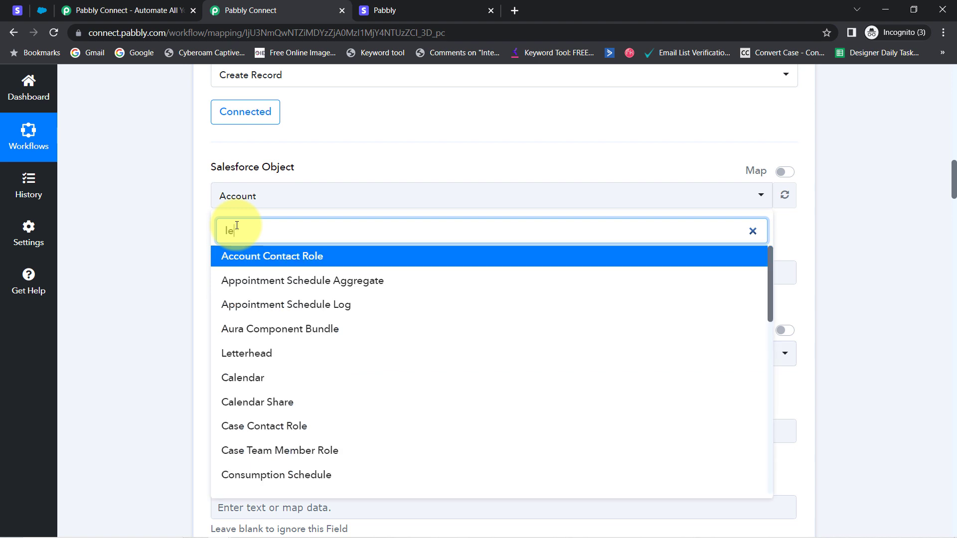
{"action": "type", "text": "contact"}
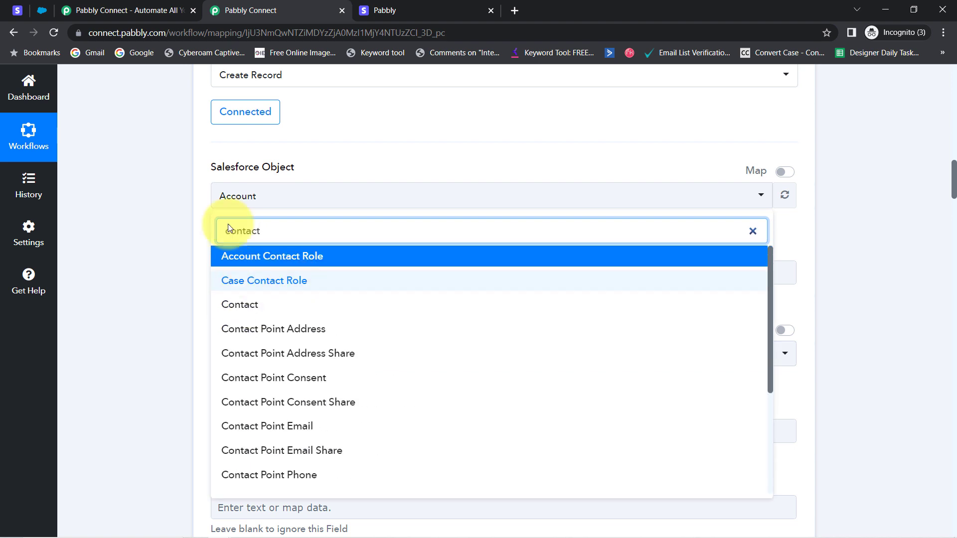
{"action": "left_click", "coordinate": [227, 310]}
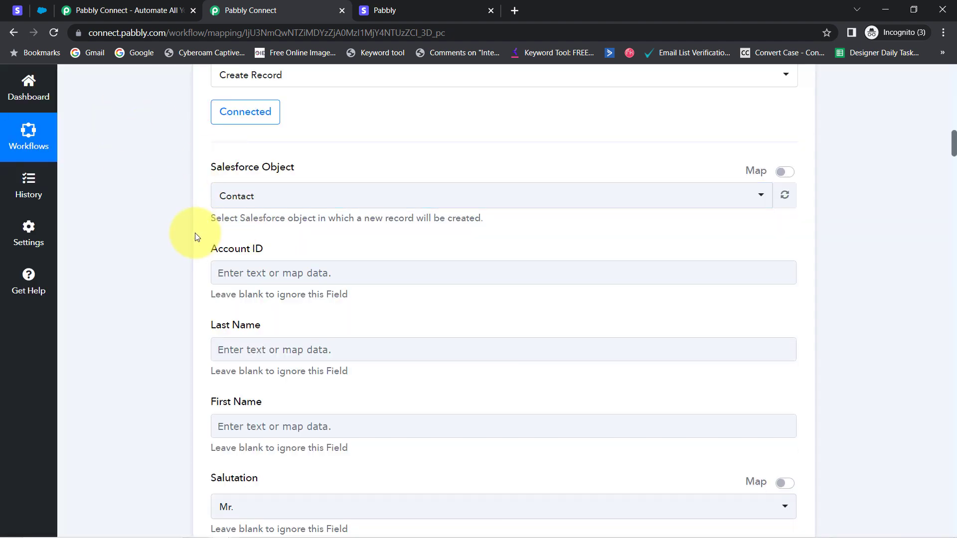
Review the other action events offered for Salesforce and the fields available for mapping on the Contact record
{"action": "scroll", "coordinate": [194, 236], "scroll_direction": "up", "scroll_amount": 3}
{"action": "scroll", "coordinate": [160, 291], "scroll_direction": "down", "scroll_amount": 1}
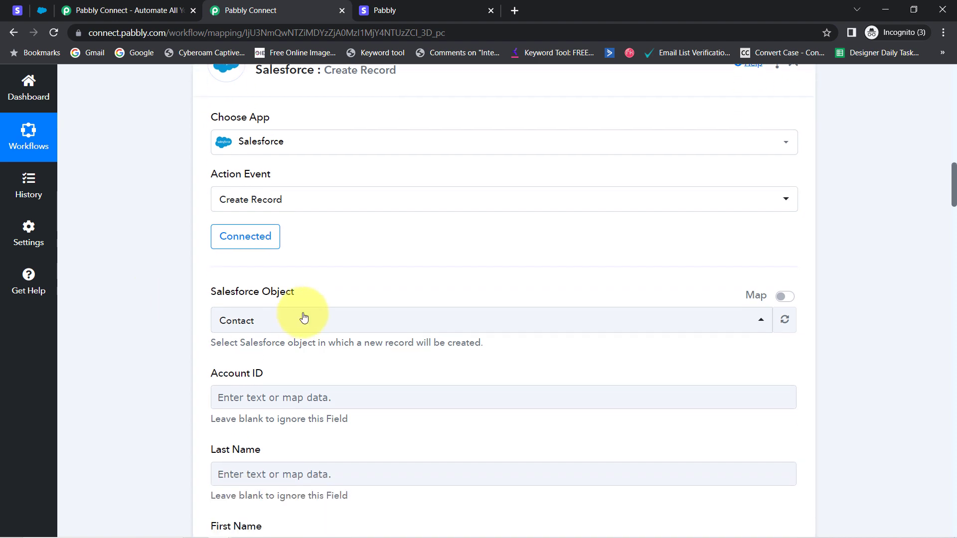
{"action": "left_click", "coordinate": [248, 197]}
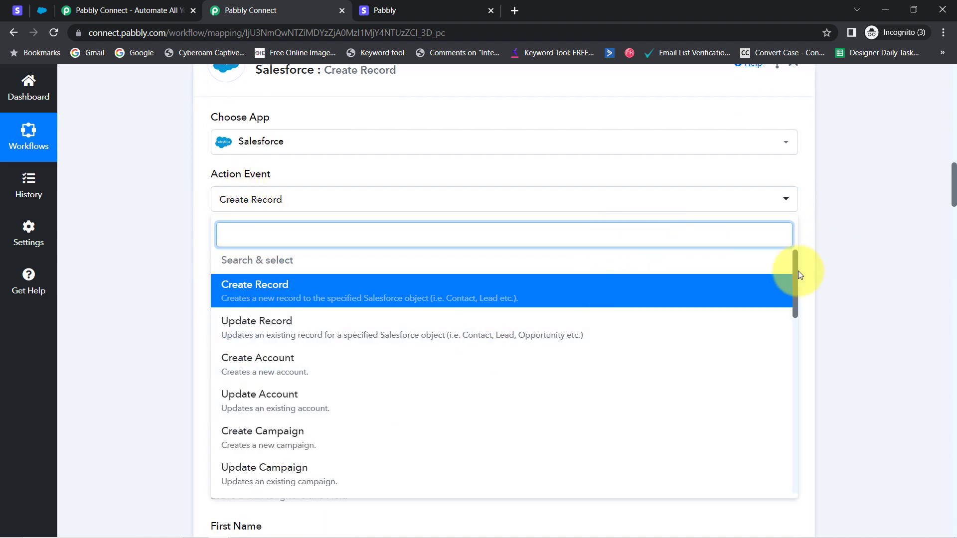
{"action": "left_click_drag", "start_coordinate": [797, 272], "coordinate": [793, 328]}
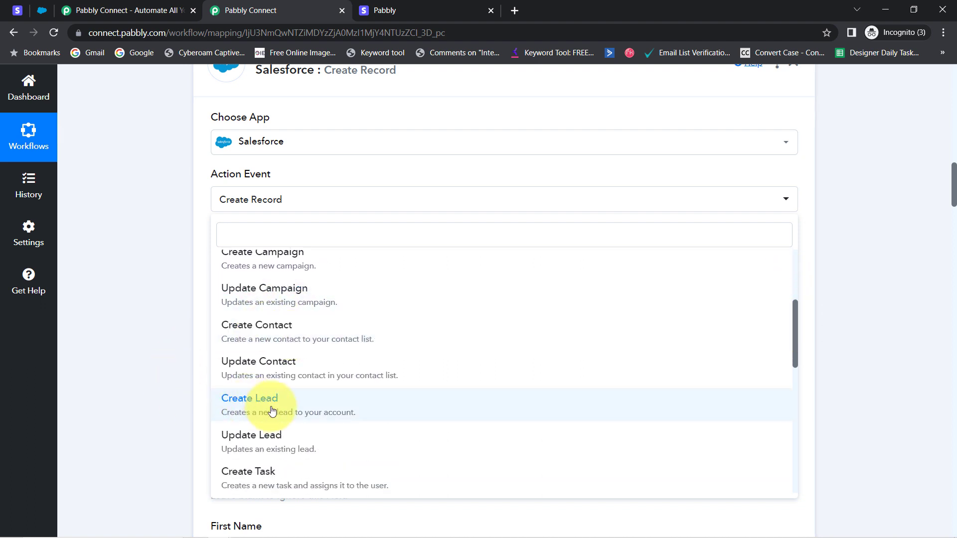
{"action": "left_click", "coordinate": [156, 300]}
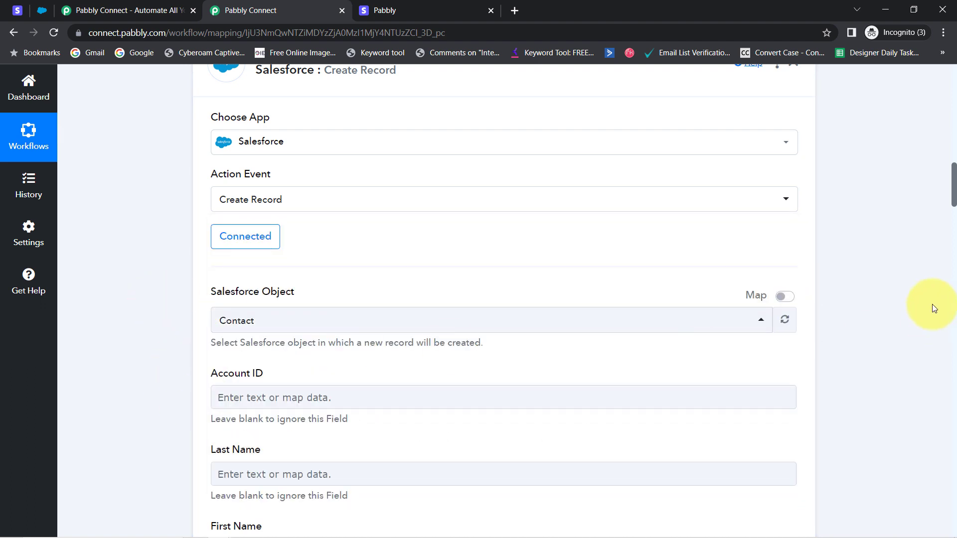
{"action": "left_click_drag", "start_coordinate": [954, 203], "coordinate": [920, 223]}
{"action": "scroll", "coordinate": [920, 219], "scroll_direction": "up", "scroll_amount": 3}
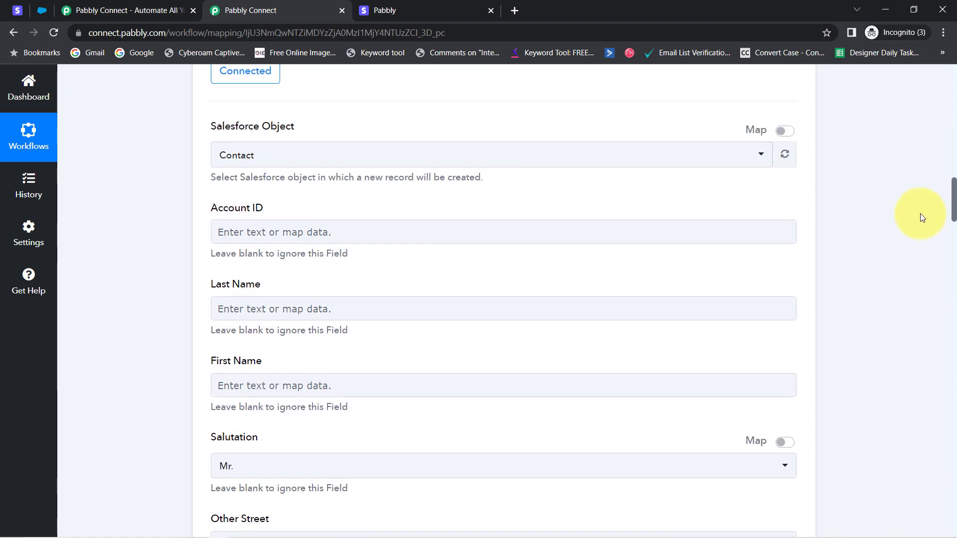
{"action": "scroll", "coordinate": [920, 219], "scroll_direction": "down", "scroll_amount": 1}
{"action": "scroll", "coordinate": [920, 228], "scroll_direction": "down", "scroll_amount": 2}
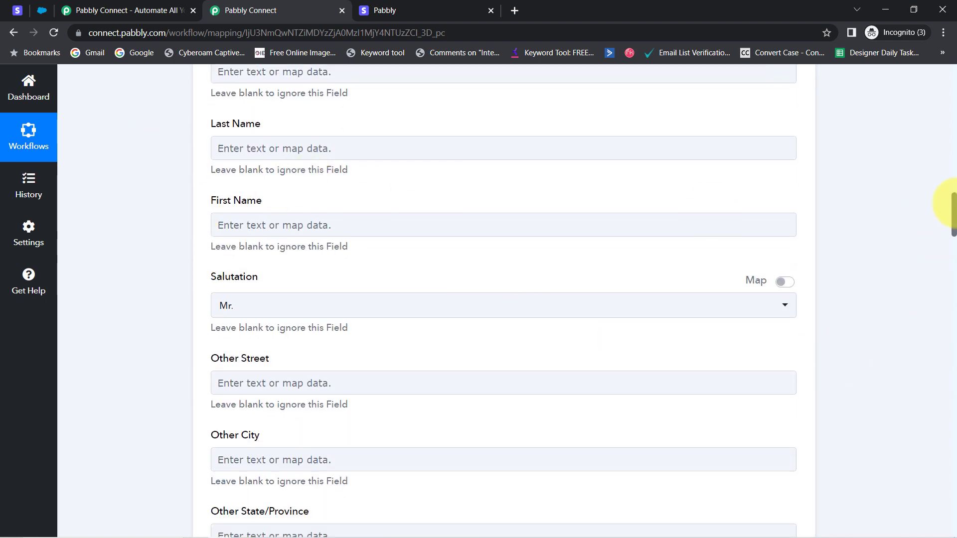
{"action": "left_click_drag", "start_coordinate": [952, 210], "coordinate": [937, 223]}
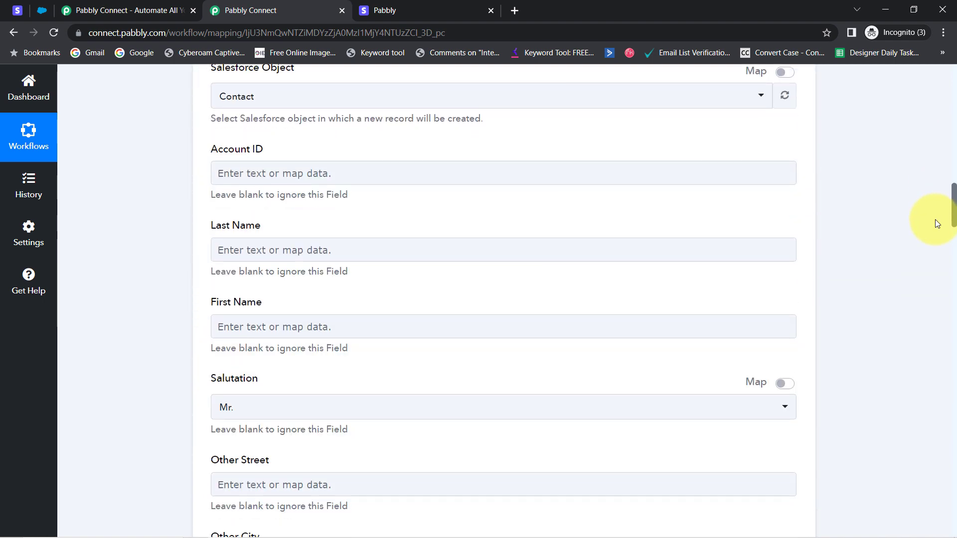
Search the Stripe charge data offered for the Last Name field for "dem" and close the list without mapping
{"action": "scroll", "coordinate": [935, 220], "scroll_direction": "down", "scroll_amount": 2}
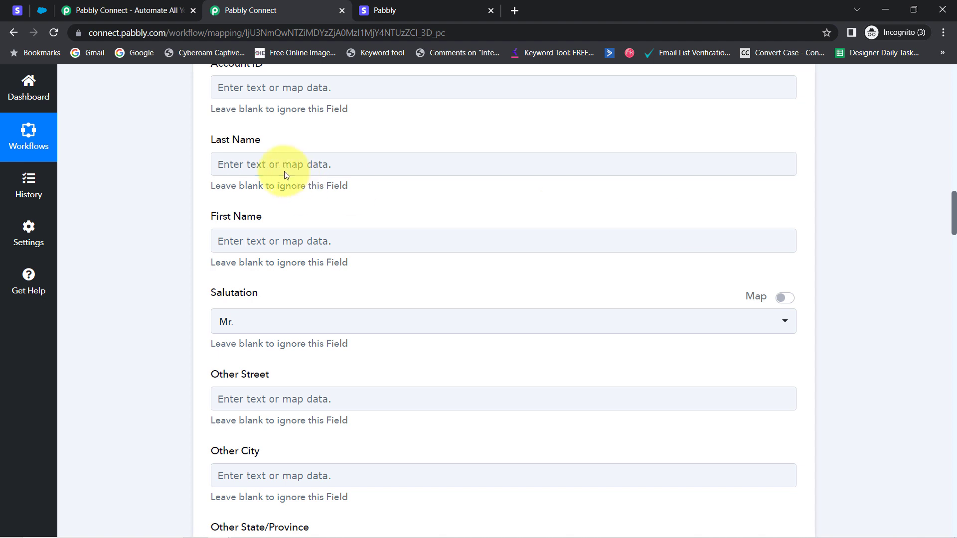
{"action": "left_click", "coordinate": [268, 160]}
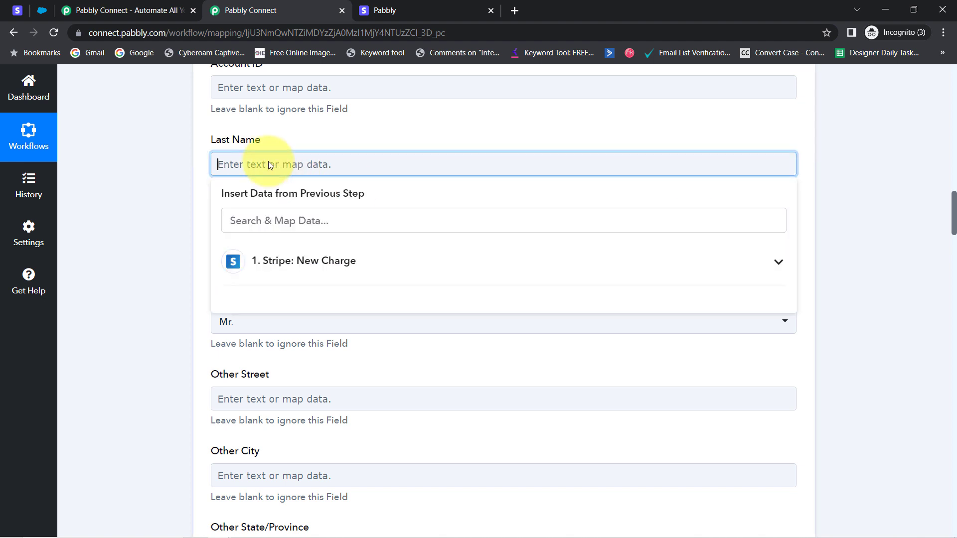
{"action": "left_click", "coordinate": [257, 254]}
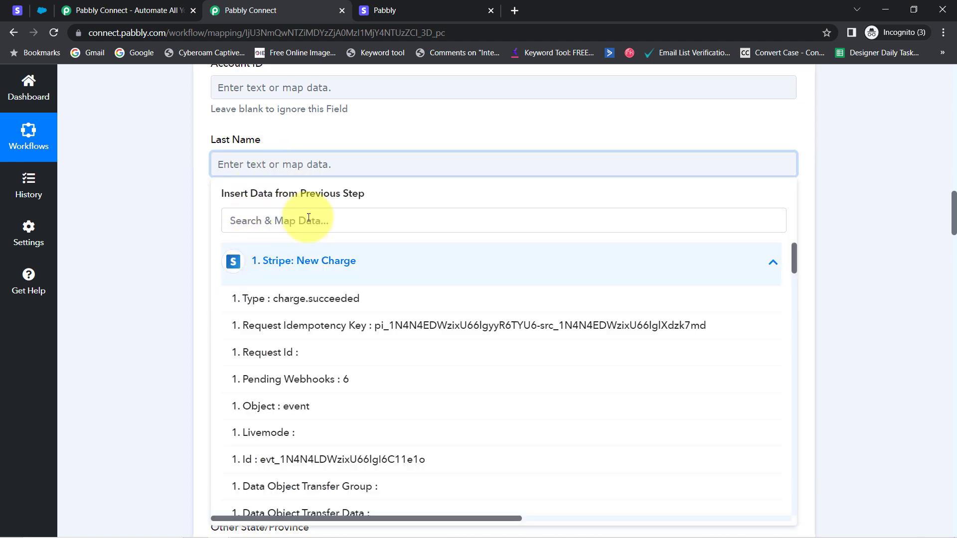
{"action": "left_click", "coordinate": [237, 222]}
{"action": "type", "text": "dem"}
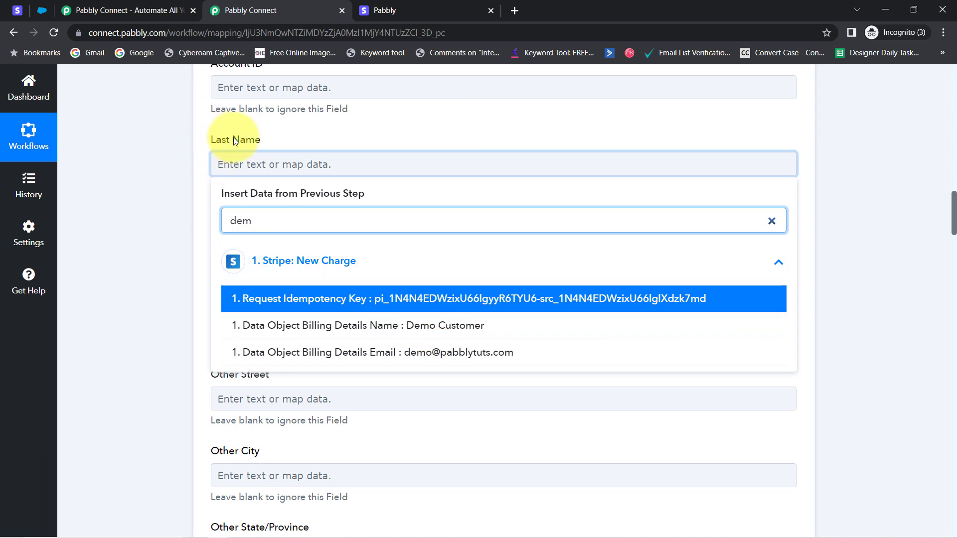
{"action": "left_click", "coordinate": [165, 272]}
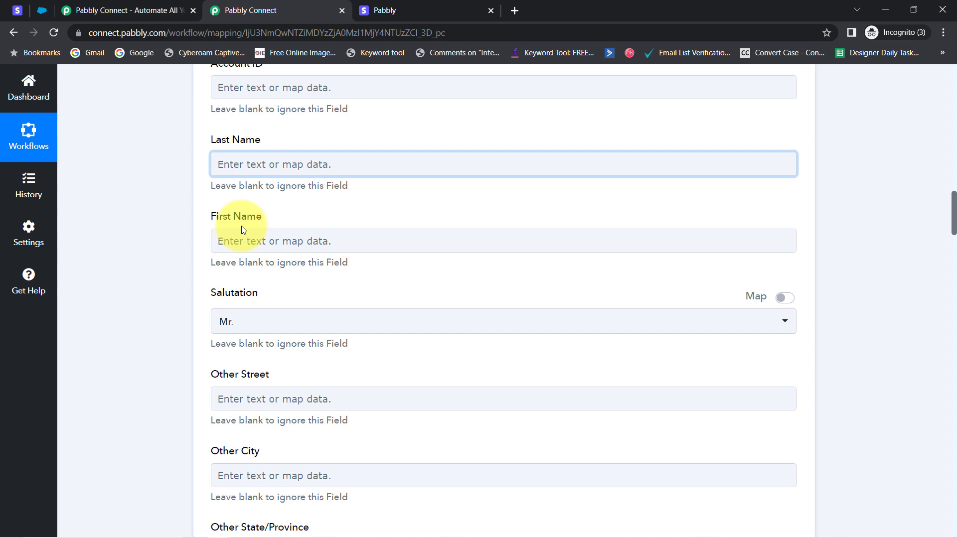
Open the first Stripe payment link's checkout page and compare its name field with the contact's Last Name and First Name fields
{"action": "left_click", "coordinate": [17, 6]}
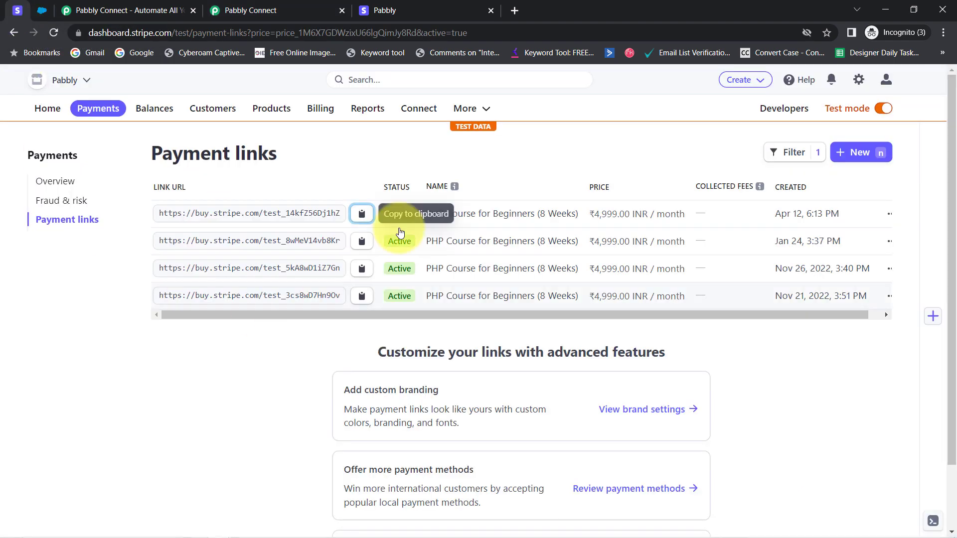
{"action": "left_click", "coordinate": [363, 214]}
{"action": "left_click", "coordinate": [383, 7]}
{"action": "left_click", "coordinate": [250, 37]}
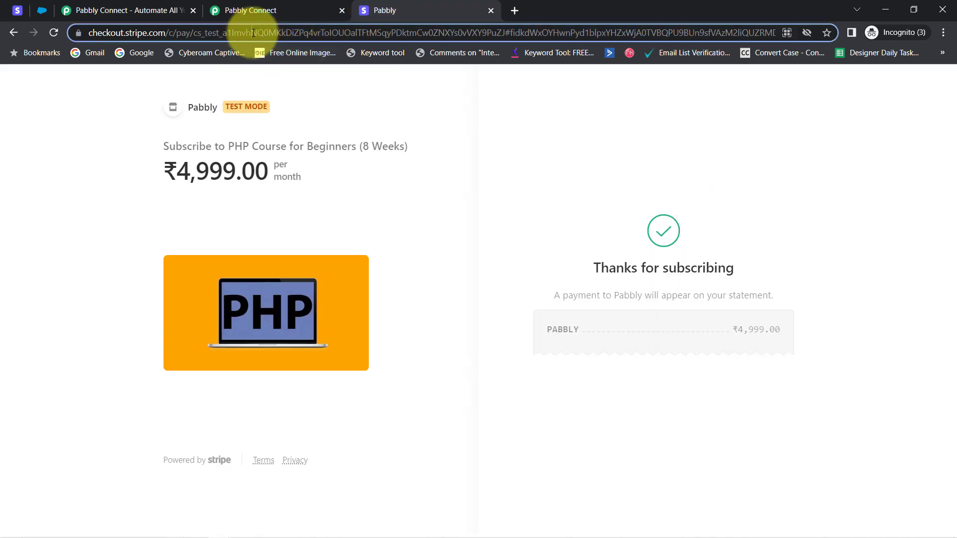
{"action": "key", "text": "ctrl+v"}
{"action": "key", "text": "Return"}
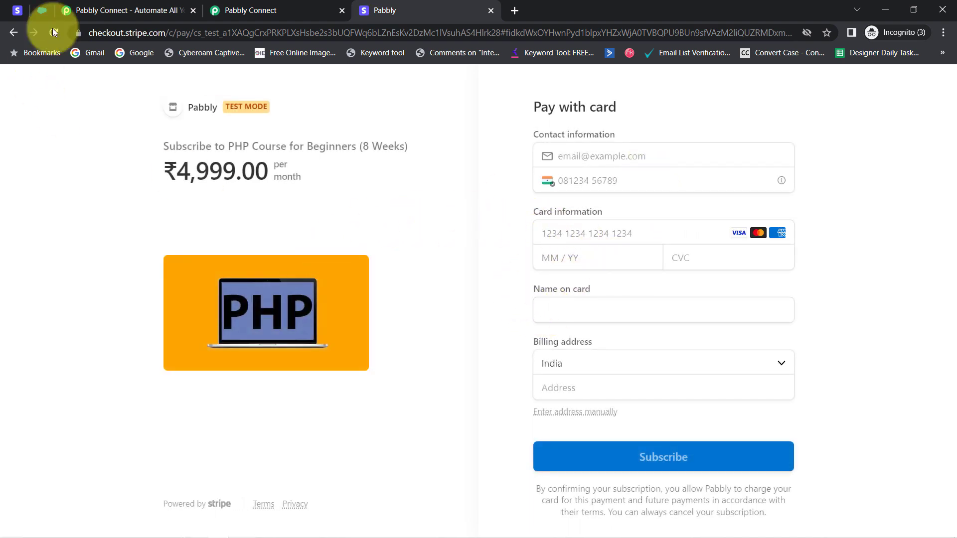
{"action": "left_click", "coordinate": [251, 14]}
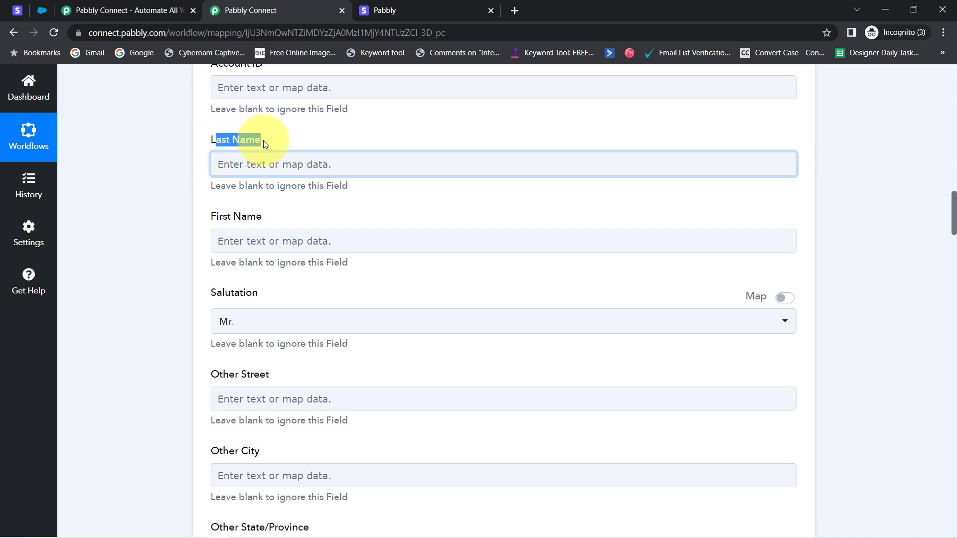
{"action": "left_click_drag", "start_coordinate": [214, 224], "coordinate": [287, 218]}
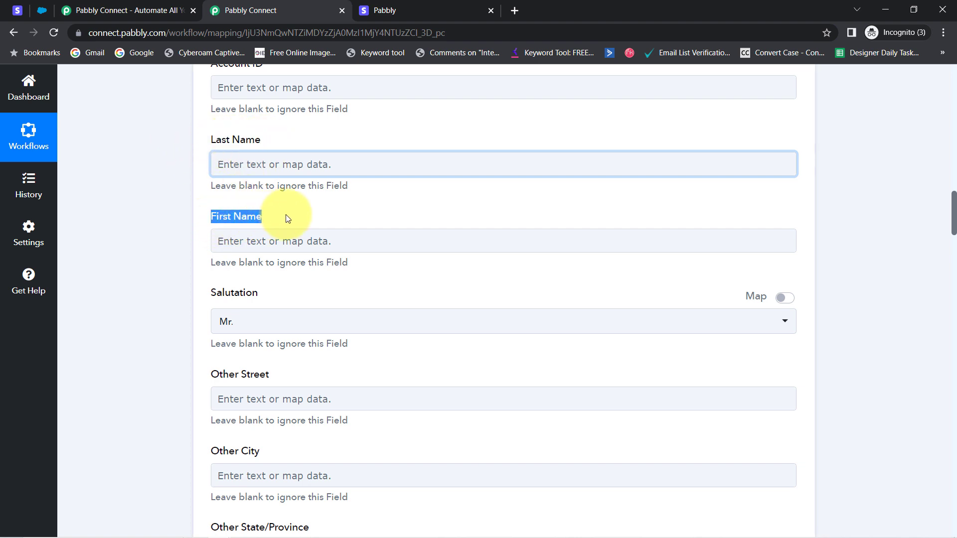
Insert a Text Formatter by Pabbly action between the Stripe trigger and the Salesforce action, with the Split Text event, and connect it
{"action": "left_click", "coordinate": [165, 249]}
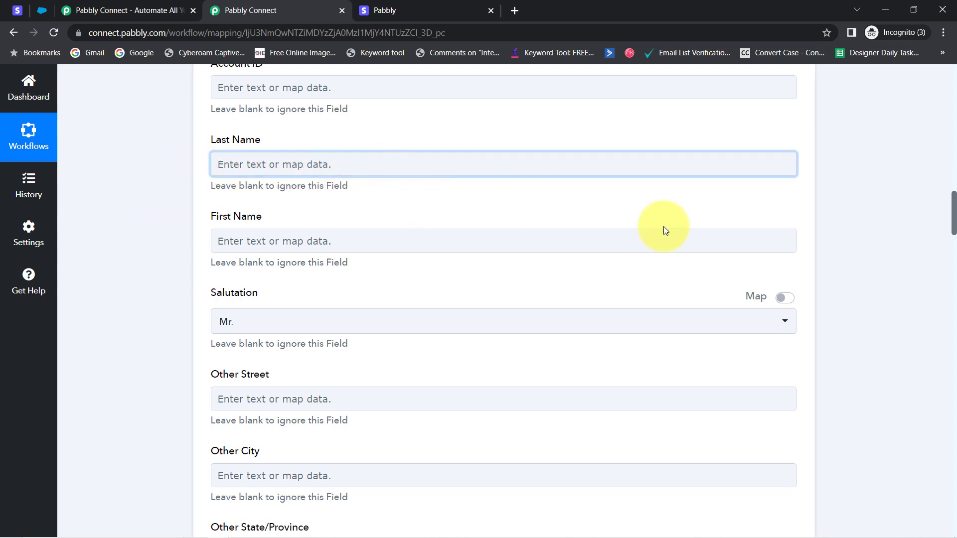
{"action": "left_click_drag", "start_coordinate": [952, 202], "coordinate": [949, 157]}
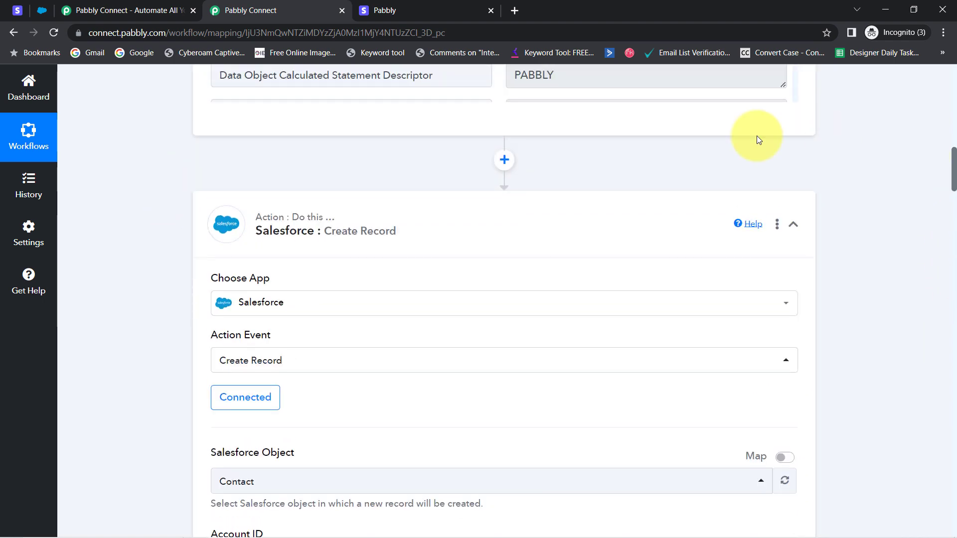
{"action": "left_click", "coordinate": [504, 160]}
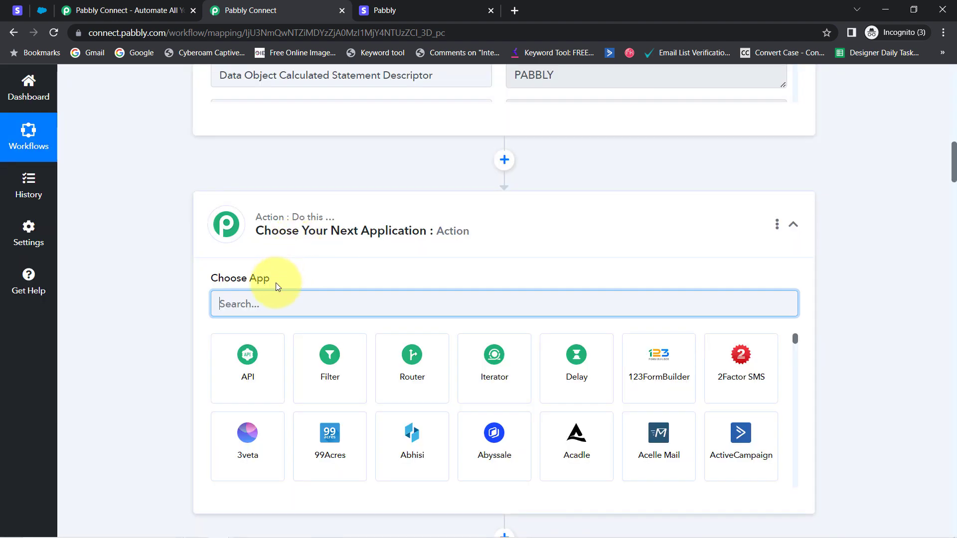
{"action": "type", "text": "text"}
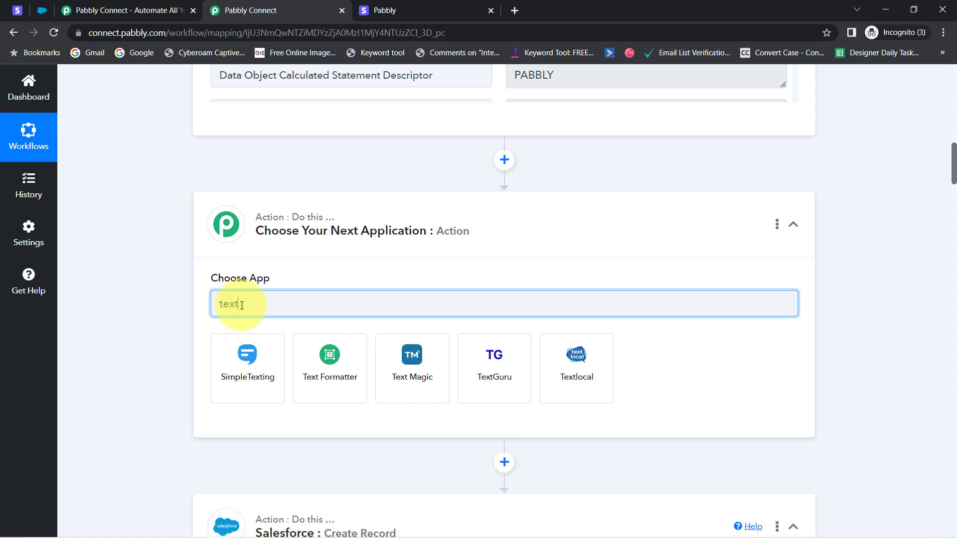
{"action": "left_click", "coordinate": [319, 374]}
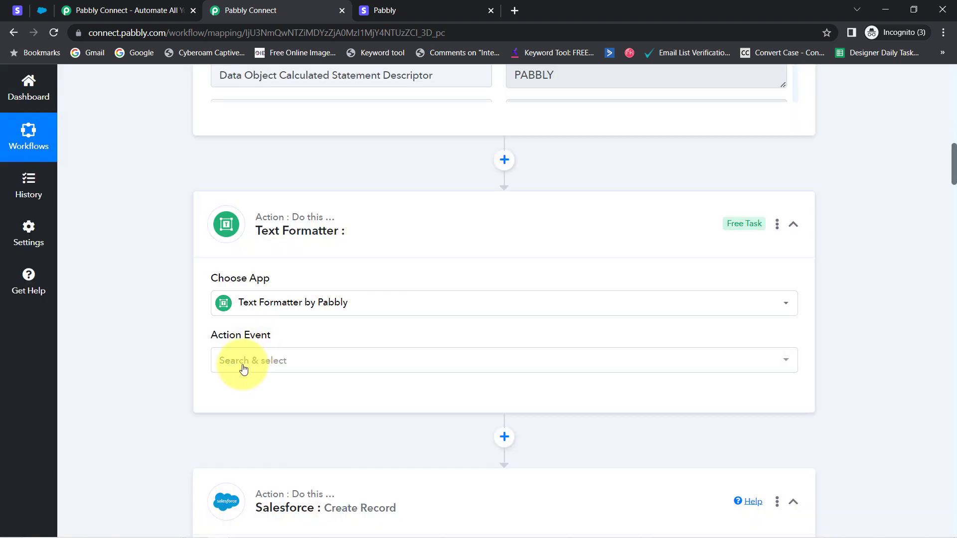
{"action": "left_click", "coordinate": [242, 368]}
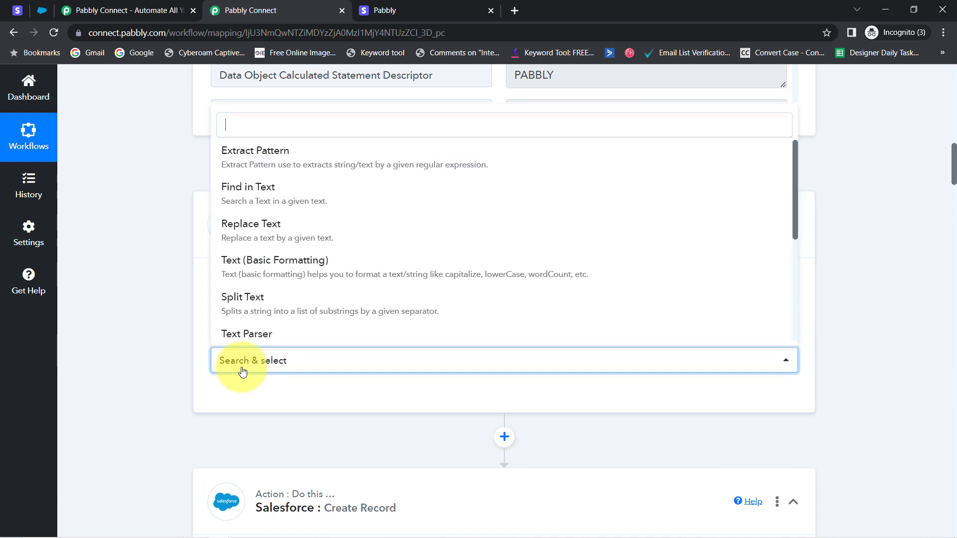
{"action": "left_click", "coordinate": [273, 305]}
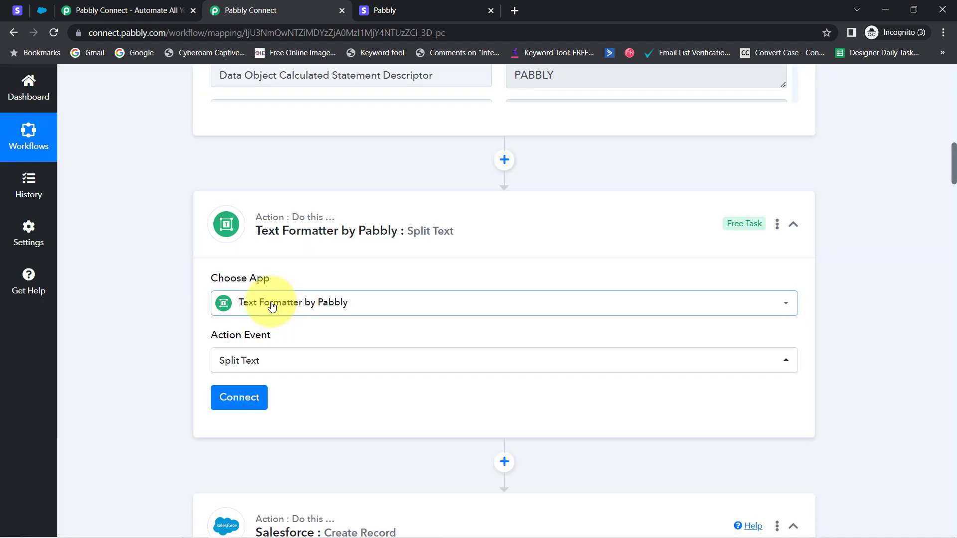
{"action": "left_click", "coordinate": [242, 402]}
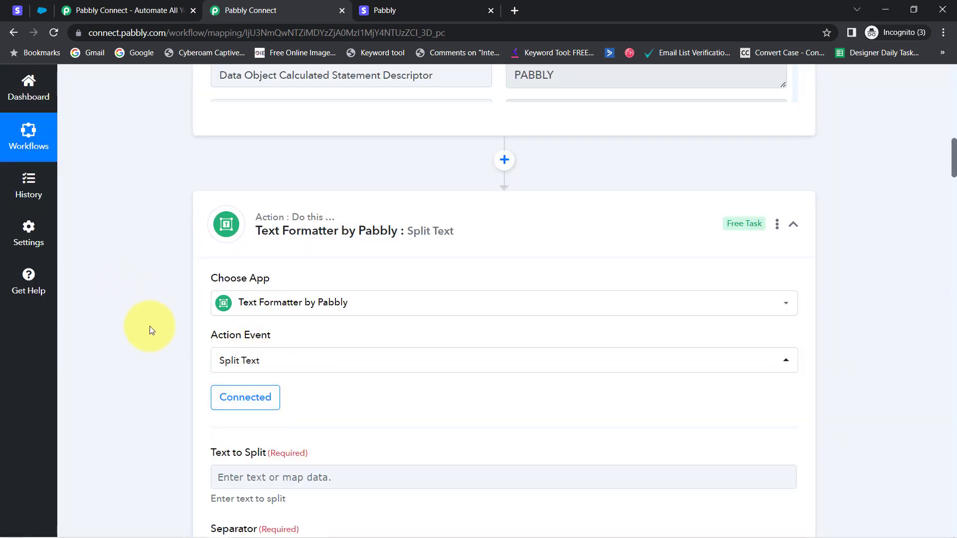
Map the Stripe charge's Data Object Billing Details Name as the text to split, finding it by searching for "dem"
{"action": "scroll", "coordinate": [149, 325], "scroll_direction": "down", "scroll_amount": 4}
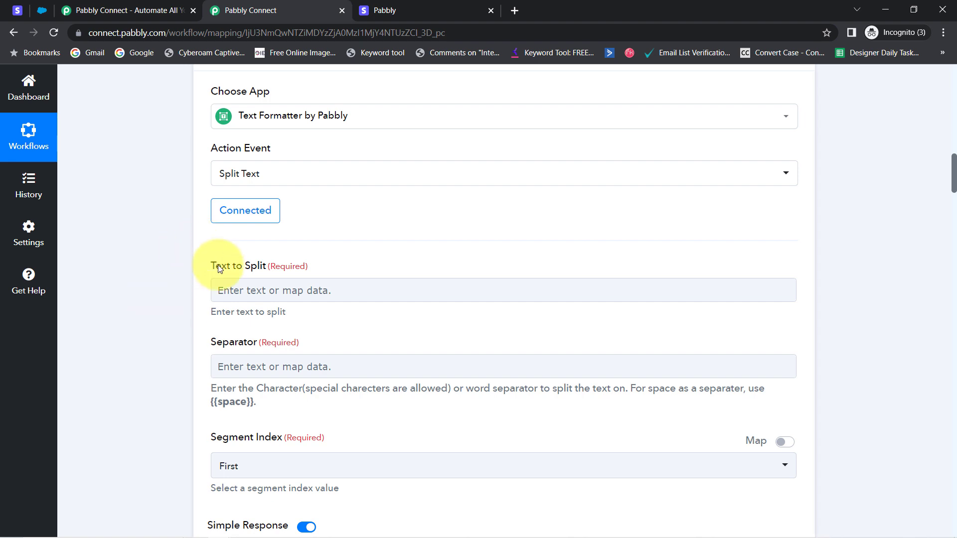
{"action": "left_click_drag", "start_coordinate": [215, 267], "coordinate": [259, 266]}
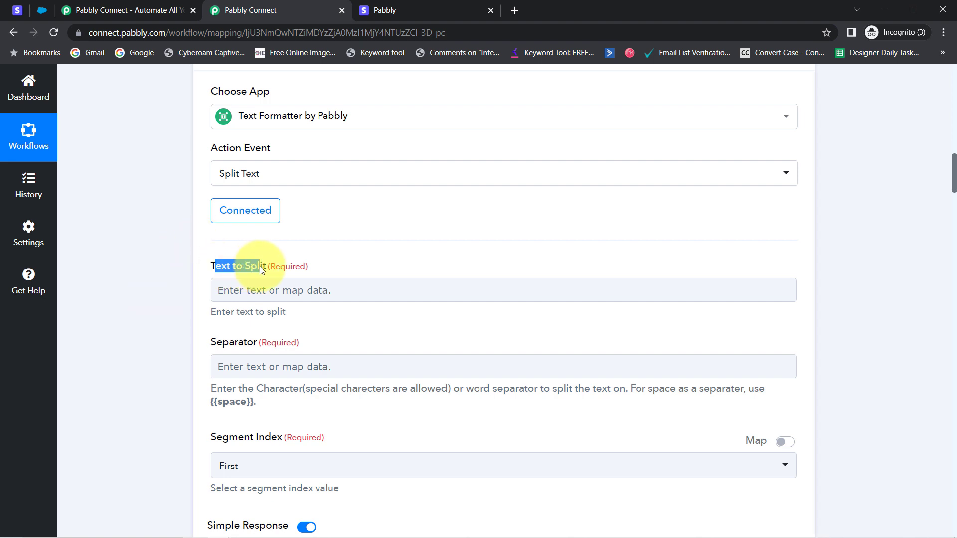
{"action": "left_click", "coordinate": [249, 291]}
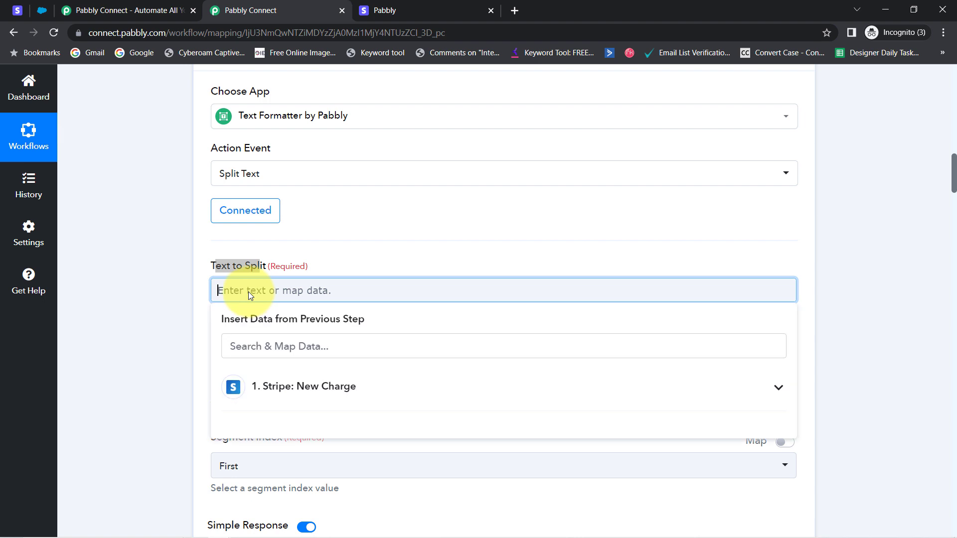
{"action": "left_click", "coordinate": [273, 392]}
{"action": "left_click", "coordinate": [243, 344]}
{"action": "type", "text": "dem"}
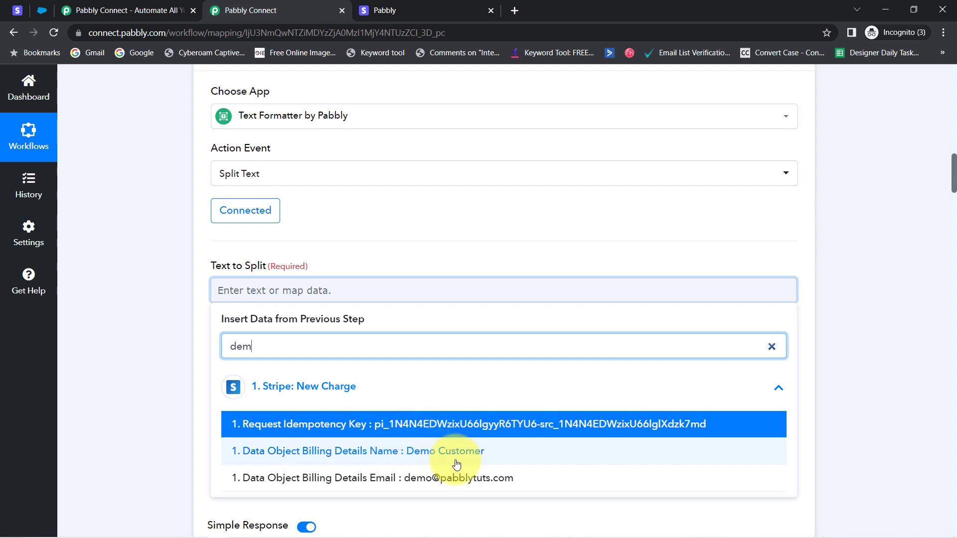
{"action": "left_click", "coordinate": [444, 451]}
{"action": "left_click", "coordinate": [109, 313]}
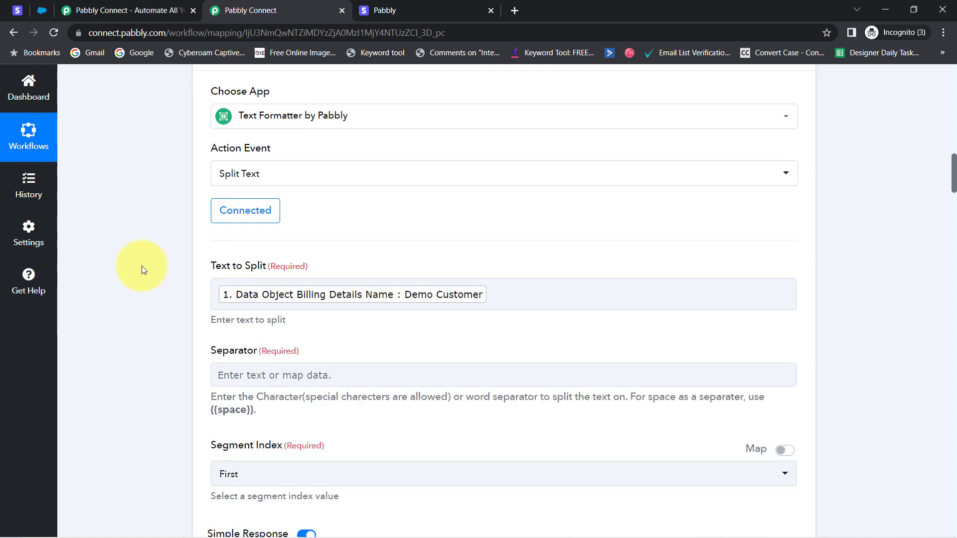
Set the separator of the Split Text action to {{space}}, copied from the hint below the field
{"action": "scroll", "coordinate": [142, 265], "scroll_direction": "down", "scroll_amount": 4}
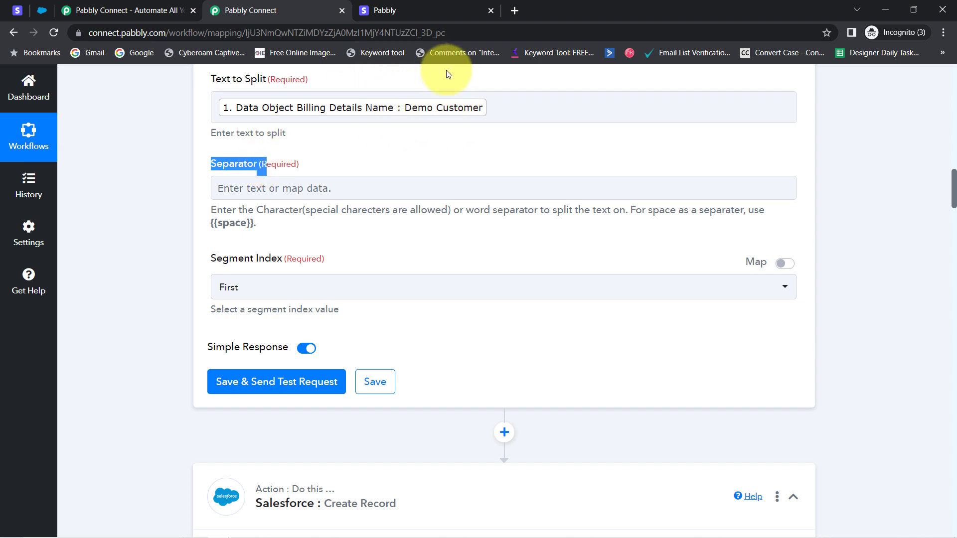
{"action": "left_click_drag", "start_coordinate": [216, 224], "coordinate": [254, 226]}
{"action": "key", "text": "ctrl+c"}
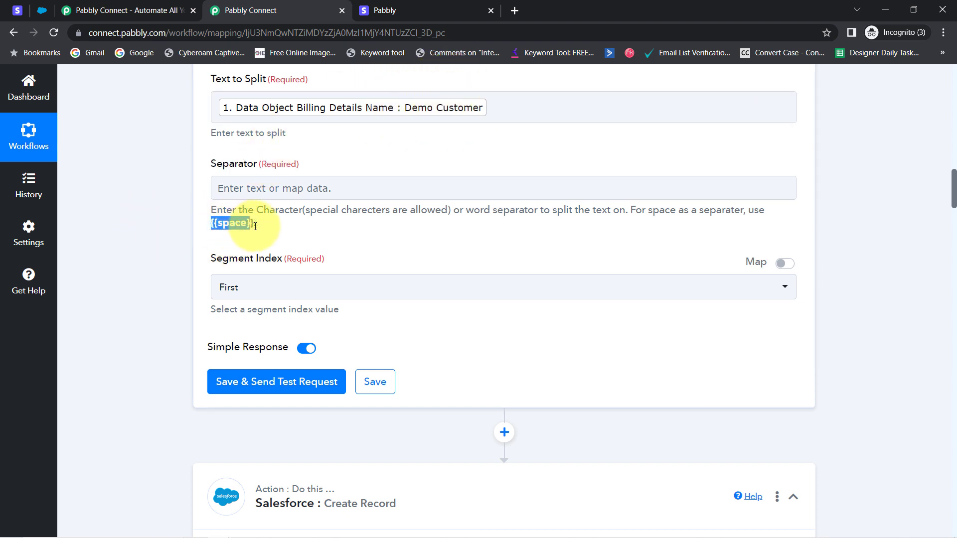
{"action": "left_click", "coordinate": [232, 190]}
{"action": "key", "text": "ctrl+v"}
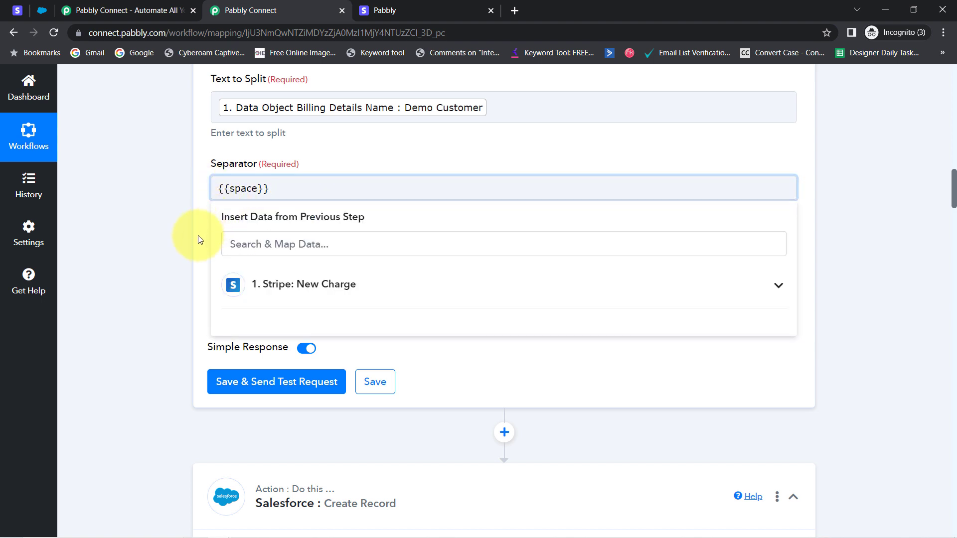
{"action": "left_click", "coordinate": [181, 255]}
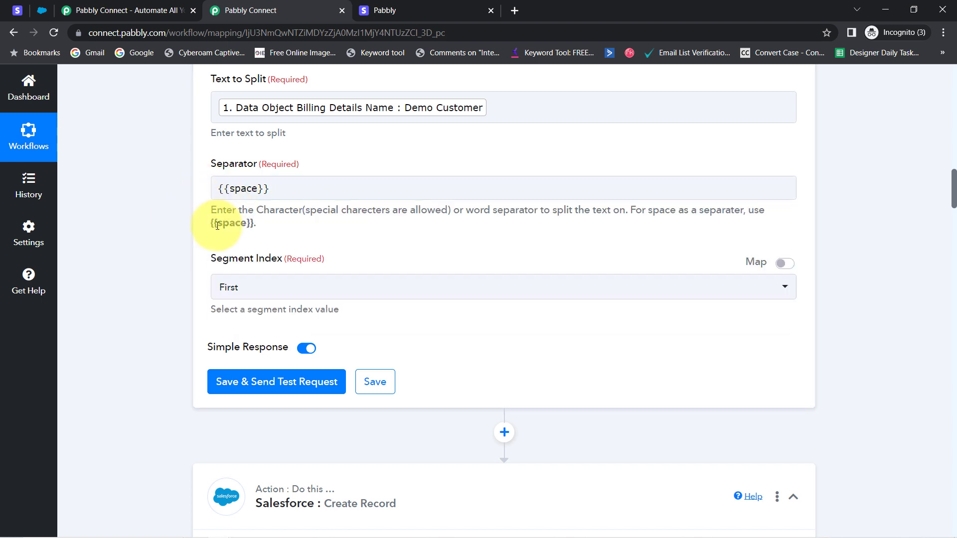
Set the segment index to All, save and send a test request, and check the split name values in the response
{"action": "left_click", "coordinate": [237, 286]}
{"action": "left_click", "coordinate": [234, 448]}
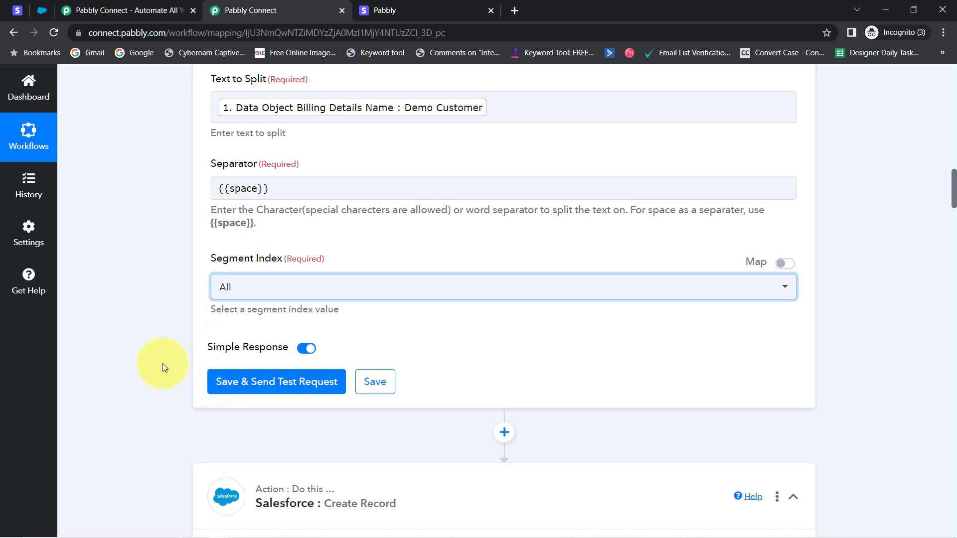
{"action": "left_click", "coordinate": [252, 384]}
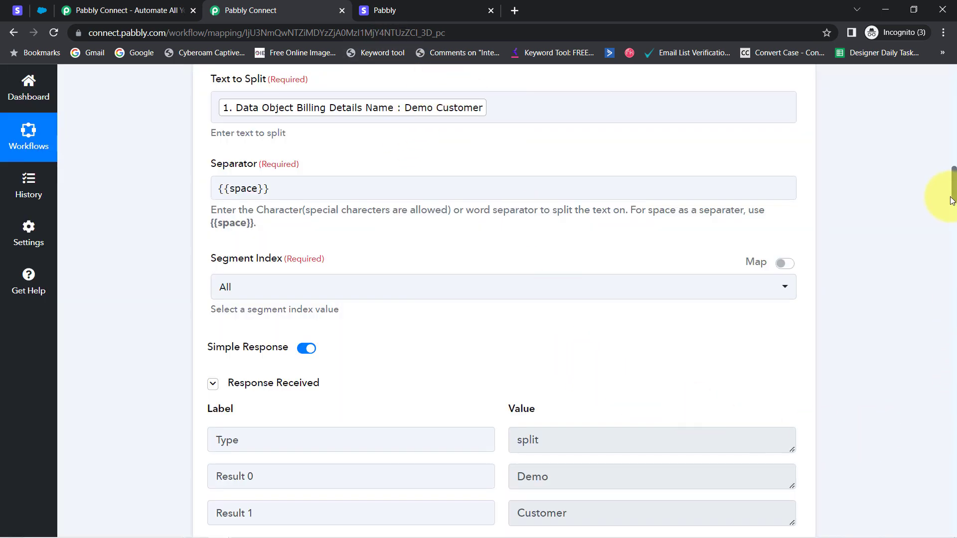
{"action": "scroll", "coordinate": [951, 200], "scroll_direction": "down", "scroll_amount": 3}
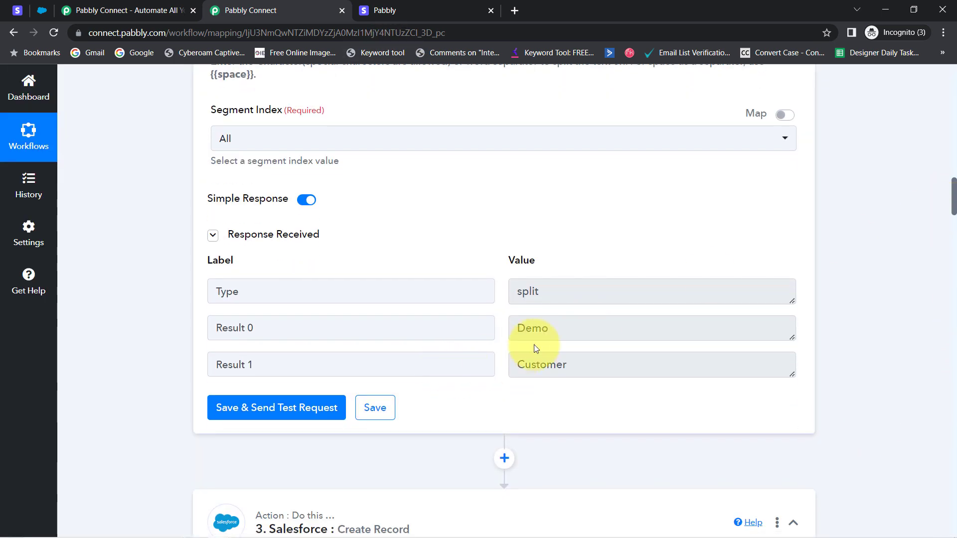
{"action": "double_click", "coordinate": [531, 328]}
{"action": "left_click_drag", "start_coordinate": [556, 365], "coordinate": [459, 367]}
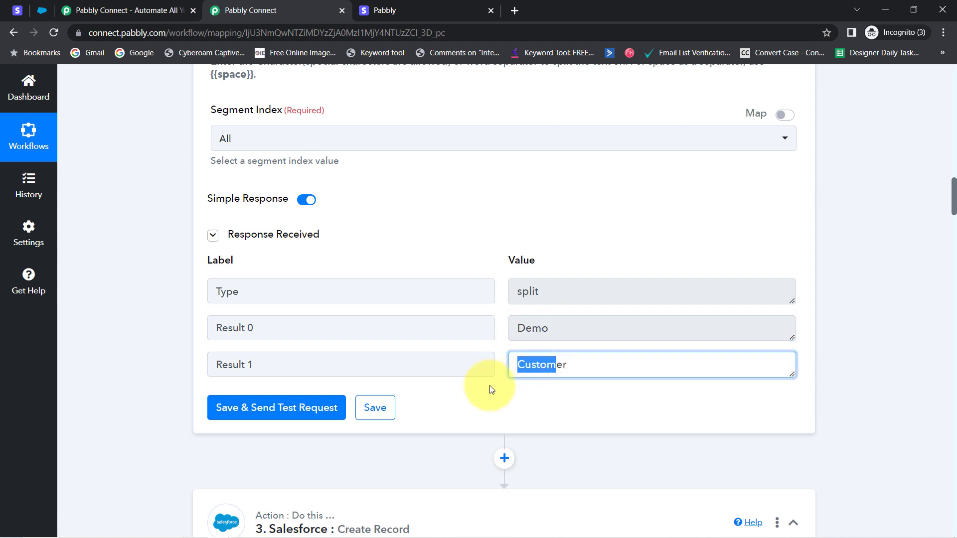
Refresh the Salesforce Create Record action by saving its existing connection Salesforce #6 again
{"action": "left_click_drag", "start_coordinate": [954, 204], "coordinate": [953, 268]}
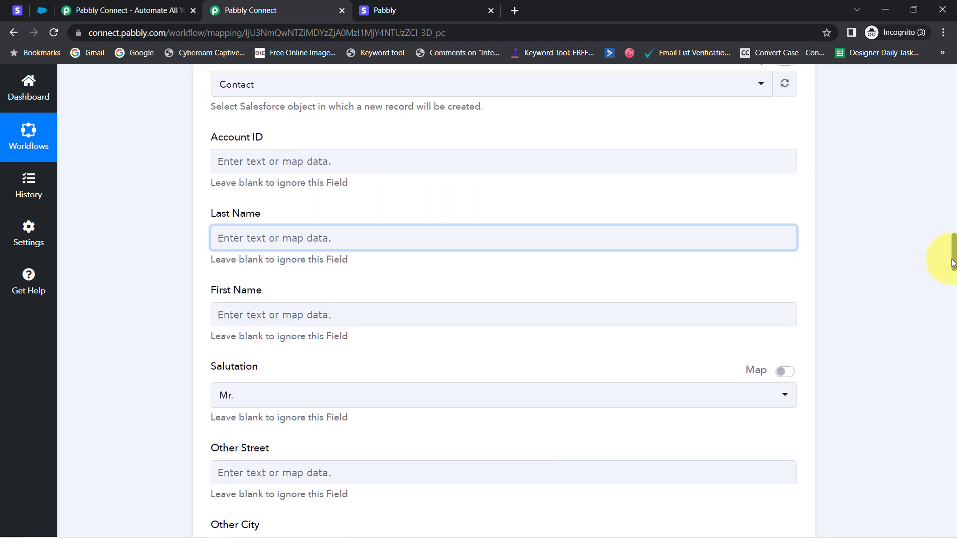
{"action": "left_click", "coordinate": [244, 225]}
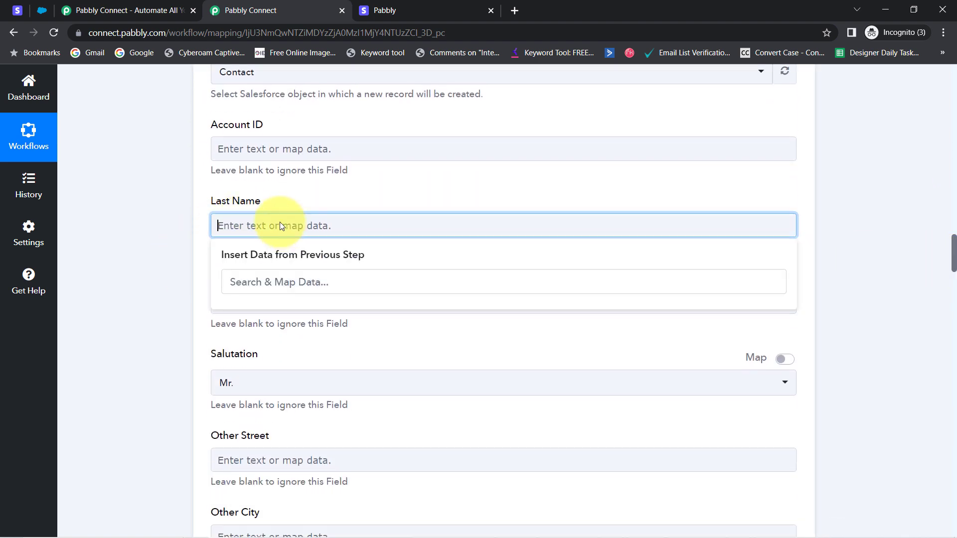
{"action": "left_click", "coordinate": [147, 291]}
{"action": "scroll", "coordinate": [154, 291], "scroll_direction": "up", "scroll_amount": 7}
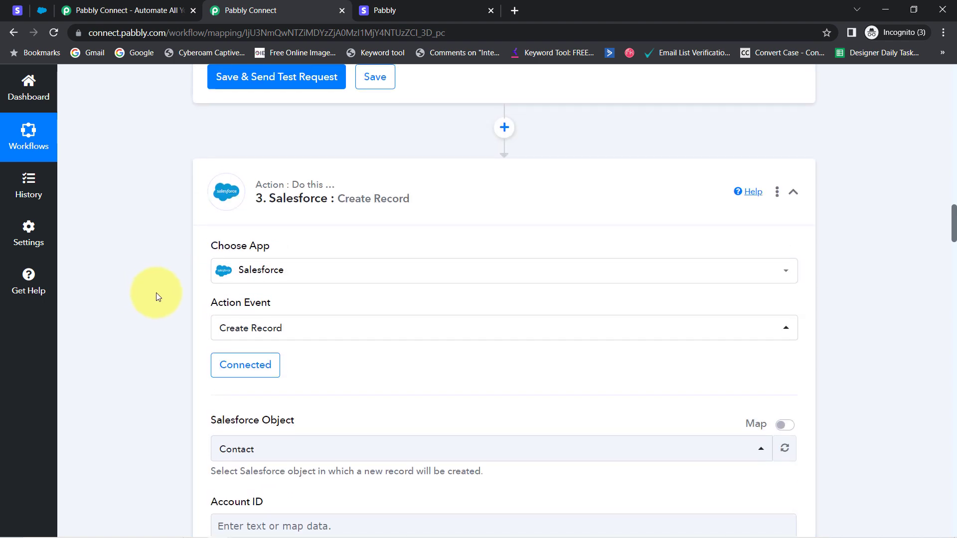
{"action": "scroll", "coordinate": [166, 314], "scroll_direction": "down", "scroll_amount": 5}
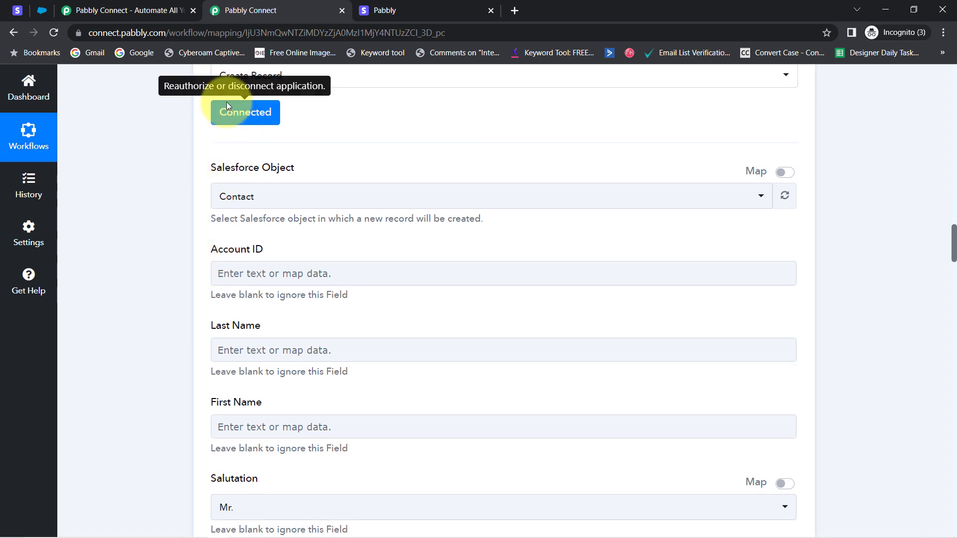
{"action": "left_click", "coordinate": [226, 106]}
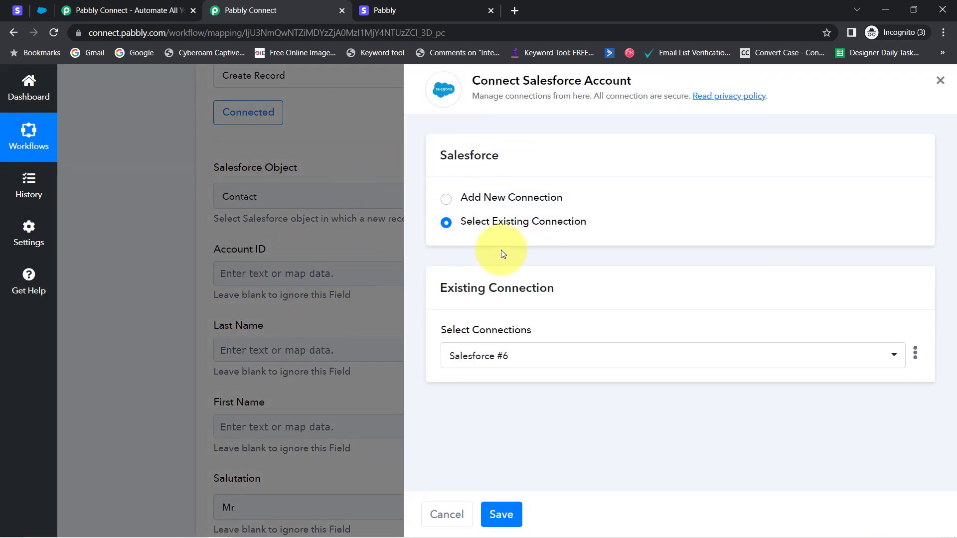
{"action": "left_click", "coordinate": [508, 513]}
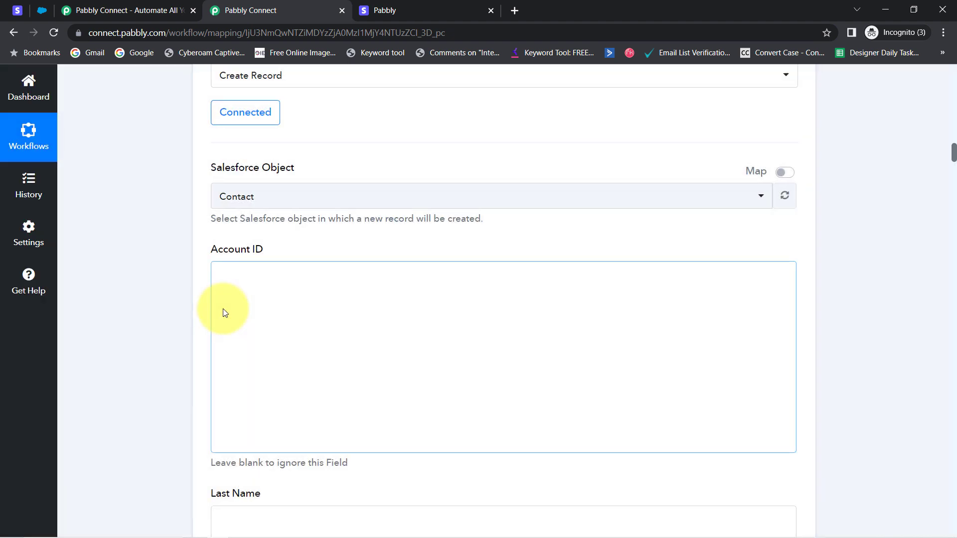
Map the contact's Last Name to Result 1 of the Text Formatter step
{"action": "scroll", "coordinate": [181, 276], "scroll_direction": "down", "scroll_amount": 3}
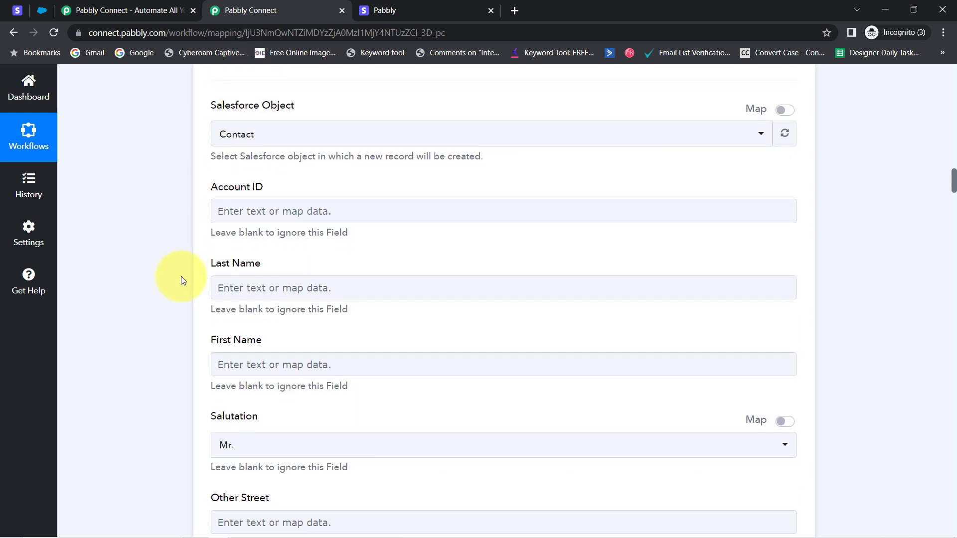
{"action": "left_click", "coordinate": [250, 227]}
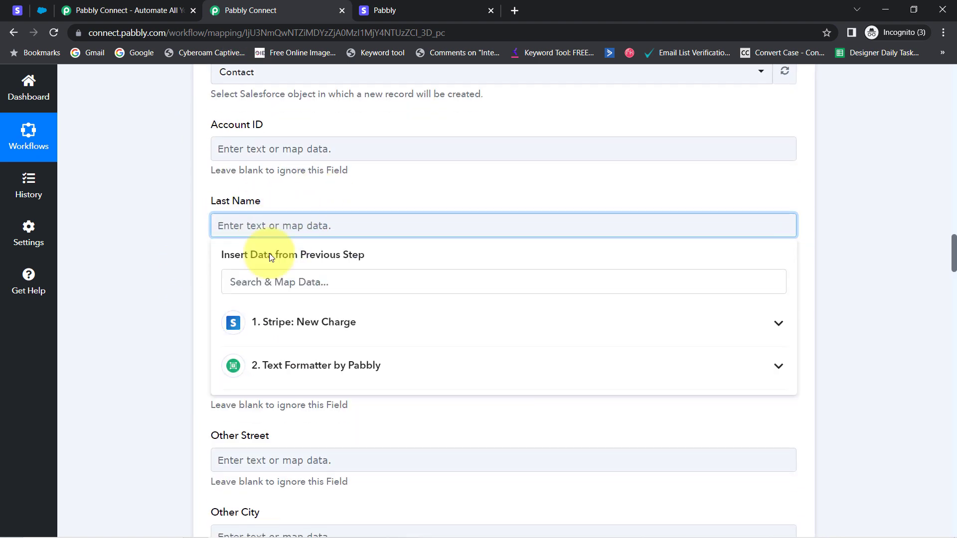
{"action": "left_click", "coordinate": [296, 366]}
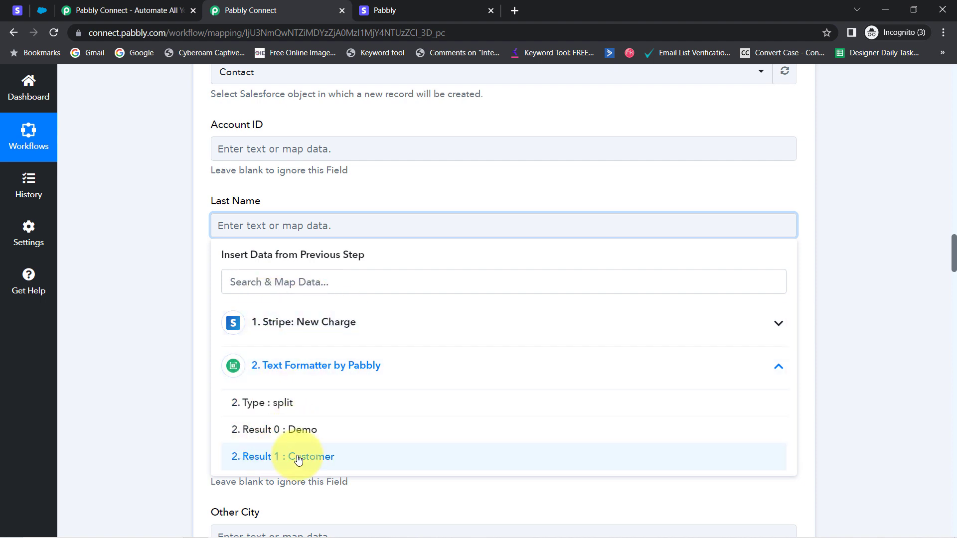
{"action": "left_click", "coordinate": [257, 456]}
{"action": "left_click", "coordinate": [125, 291]}
Map the contact's First Name to Result 0 of the Text Formatter step
{"action": "left_click", "coordinate": [249, 312]}
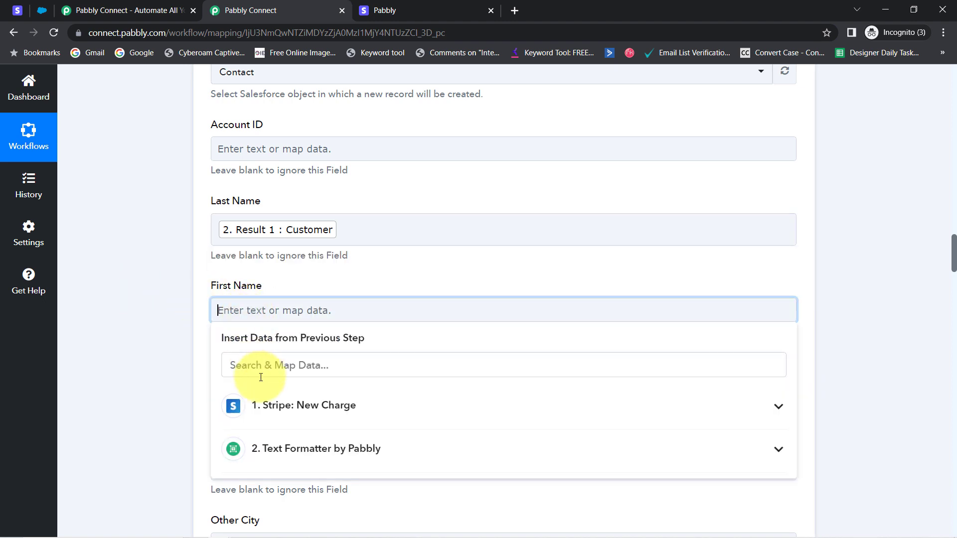
{"action": "left_click", "coordinate": [260, 458]}
{"action": "left_click", "coordinate": [269, 509]}
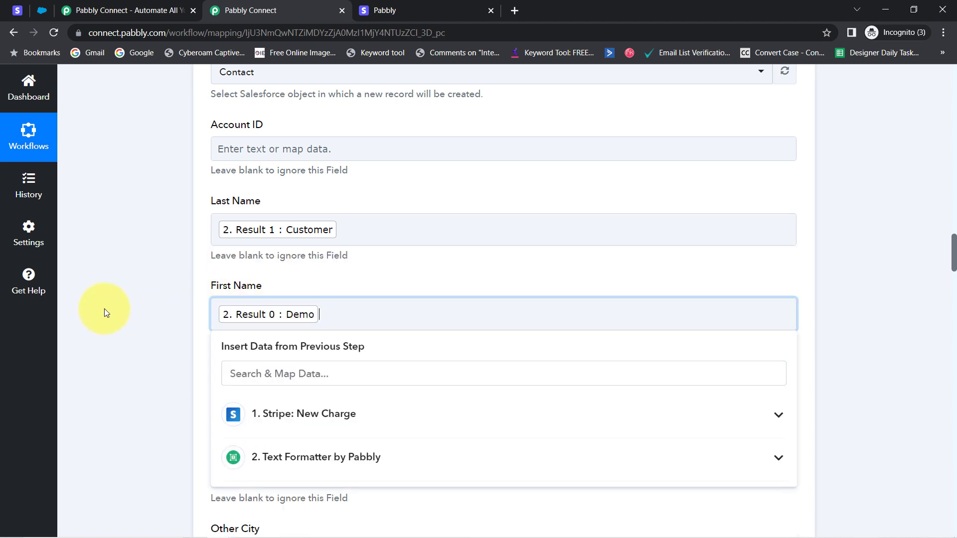
{"action": "left_click", "coordinate": [118, 309]}
{"action": "scroll", "coordinate": [118, 309], "scroll_direction": "up", "scroll_amount": 3}
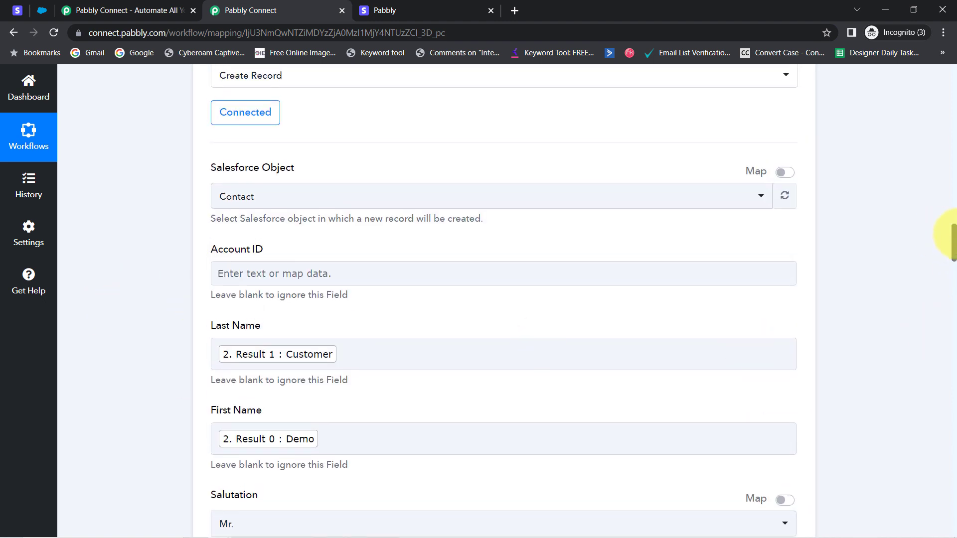
Map the contact's Other City to the Stripe charge's Data Object Billing Details Address City
{"action": "left_click_drag", "start_coordinate": [954, 249], "coordinate": [941, 278]}
{"action": "left_click", "coordinate": [243, 133]}
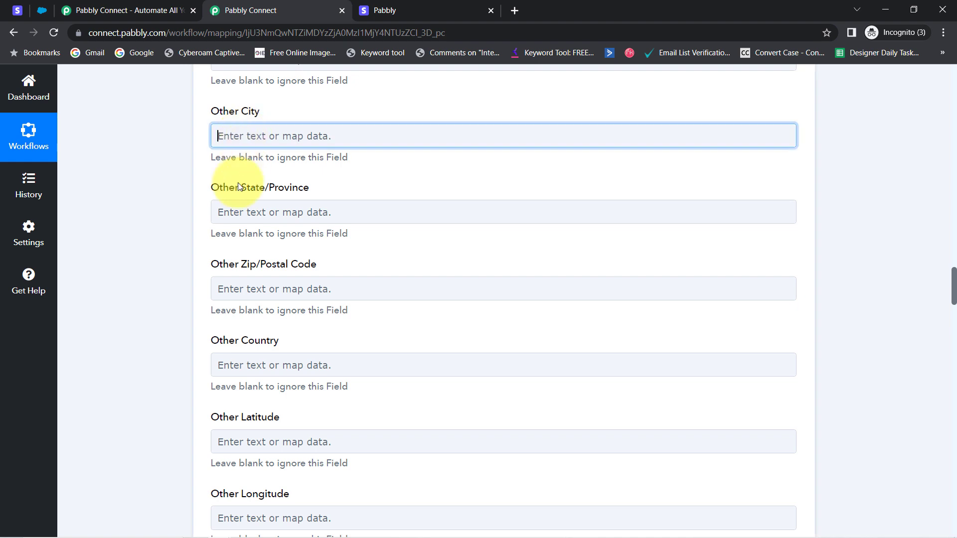
{"action": "left_click", "coordinate": [231, 195]}
{"action": "type", "text": "bhip"}
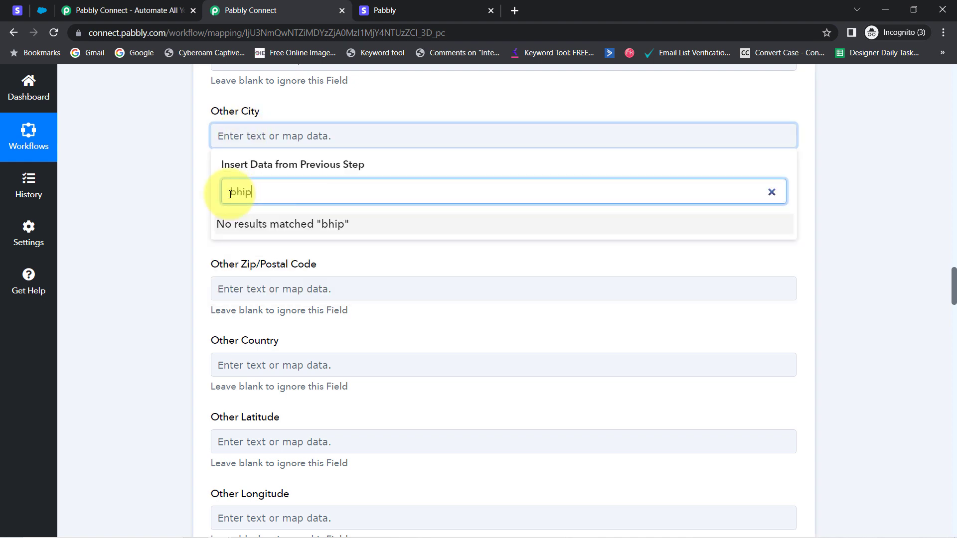
{"action": "key", "text": "BackSpace"}
{"action": "type", "text": "op"}
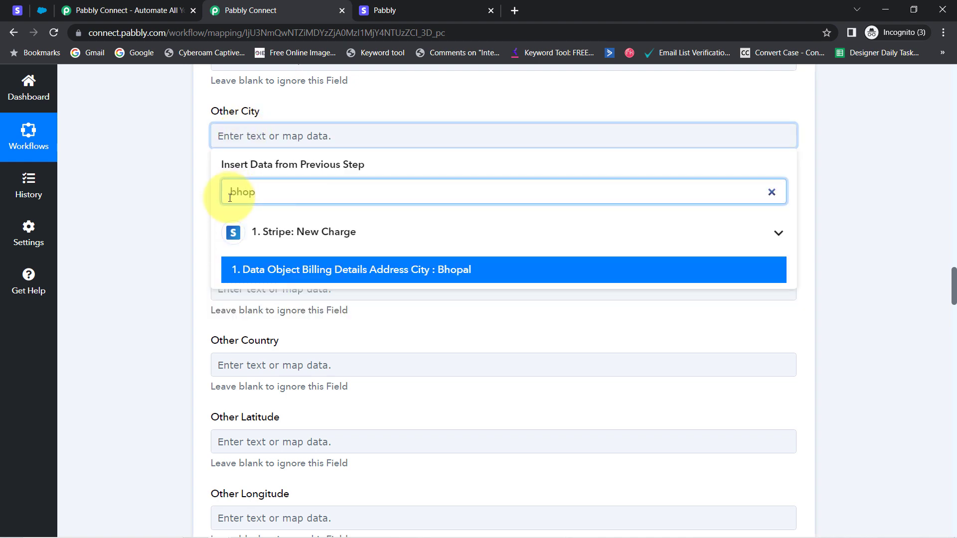
{"action": "left_click", "coordinate": [277, 269]}
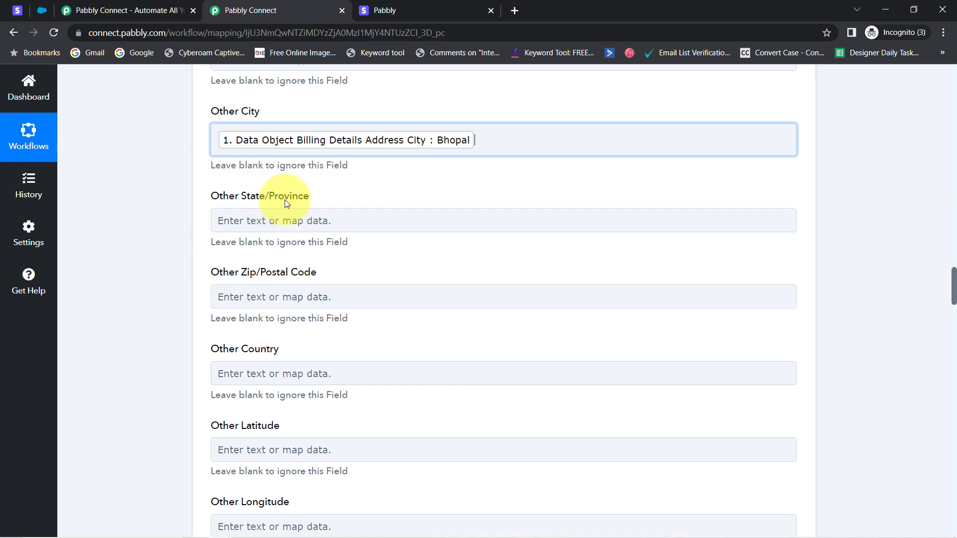
Map Other State/Province and Other Zip/Postal Code to the Stripe billing details' Address State and Address Postal Code
{"action": "left_click", "coordinate": [302, 220]}
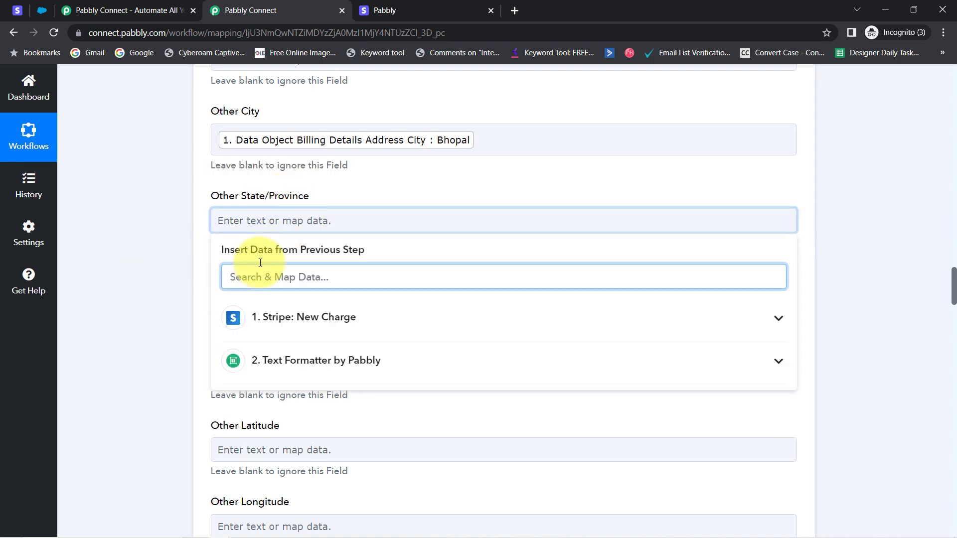
{"action": "type", "text": "madh"}
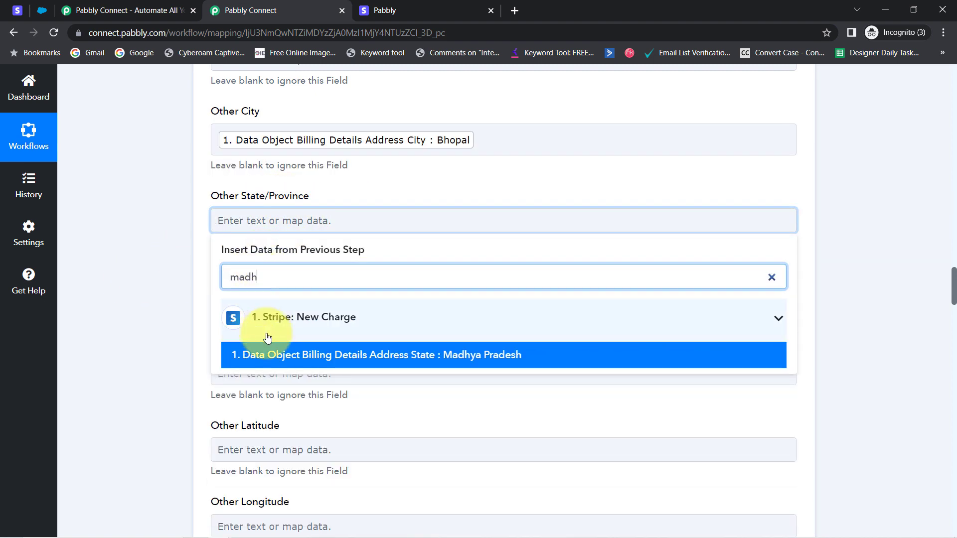
{"action": "left_click", "coordinate": [259, 352]}
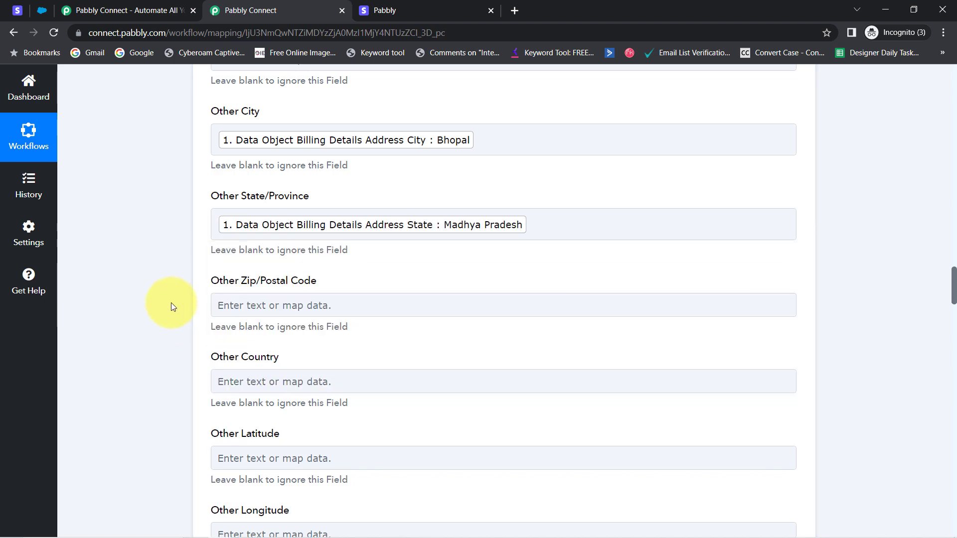
{"action": "left_click", "coordinate": [282, 305]}
{"action": "left_click", "coordinate": [258, 433]}
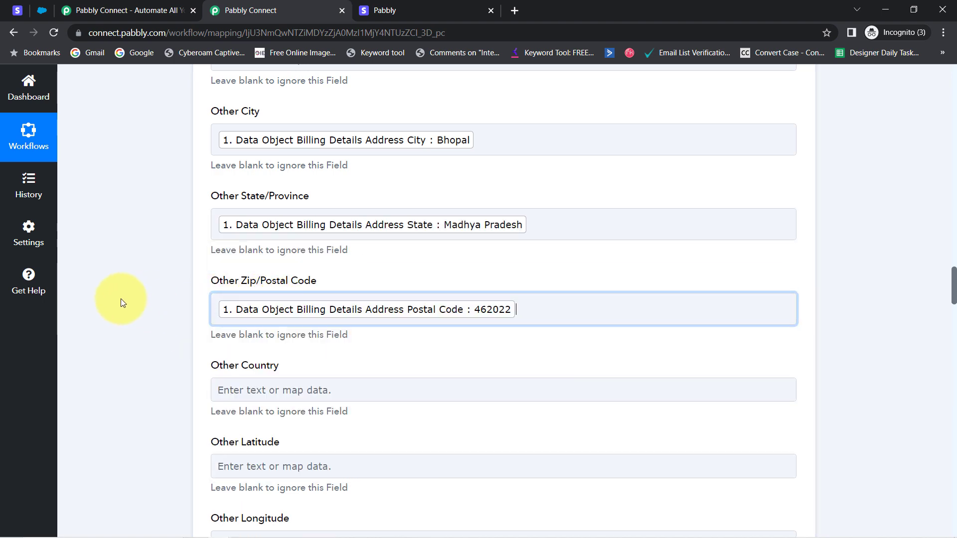
{"action": "scroll", "coordinate": [126, 303], "scroll_direction": "down", "scroll_amount": 3}
{"action": "left_click", "coordinate": [227, 267]}
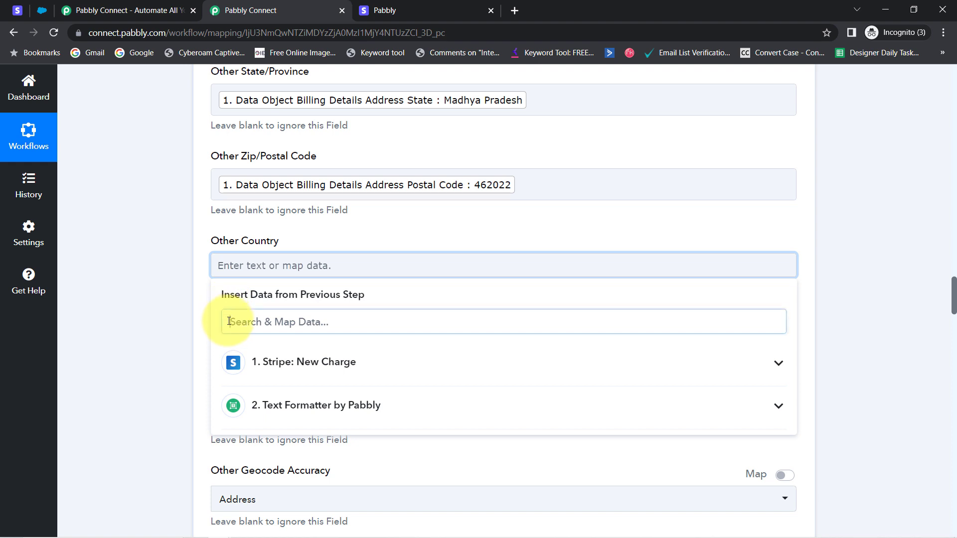
{"action": "left_click", "coordinate": [228, 319]}
{"action": "type", "text": "in"}
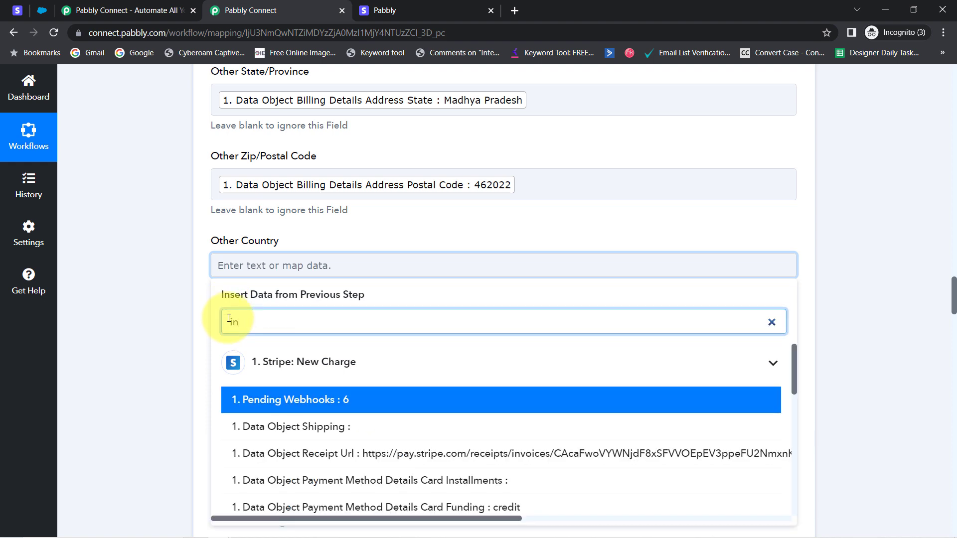
{"action": "key", "text": "BackSpace"}
{"action": "key", "text": "BackSpace"}
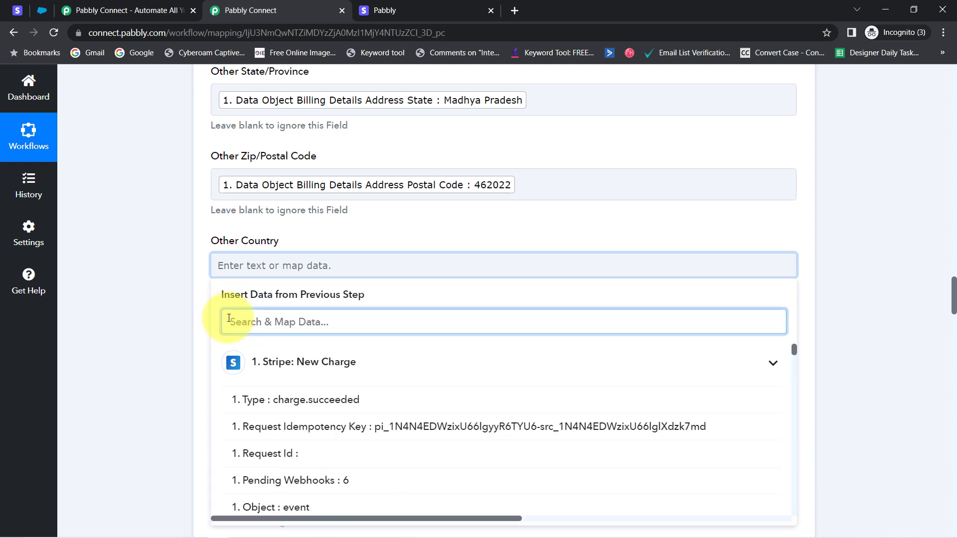
{"action": "type", "text": "IN"}
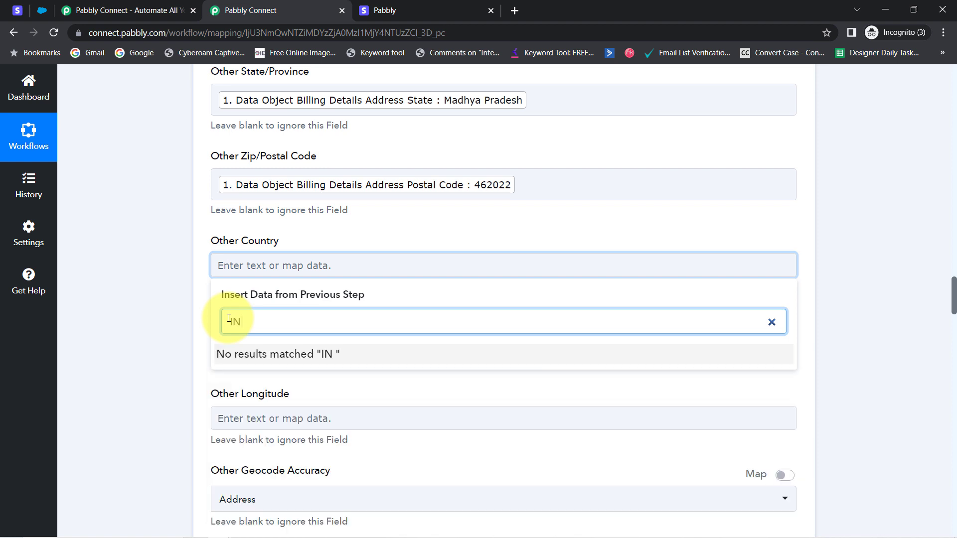
{"action": "key", "text": "BackSpace"}
{"action": "key", "text": "BackSpace"}
{"action": "key", "text": "BackSpace"}
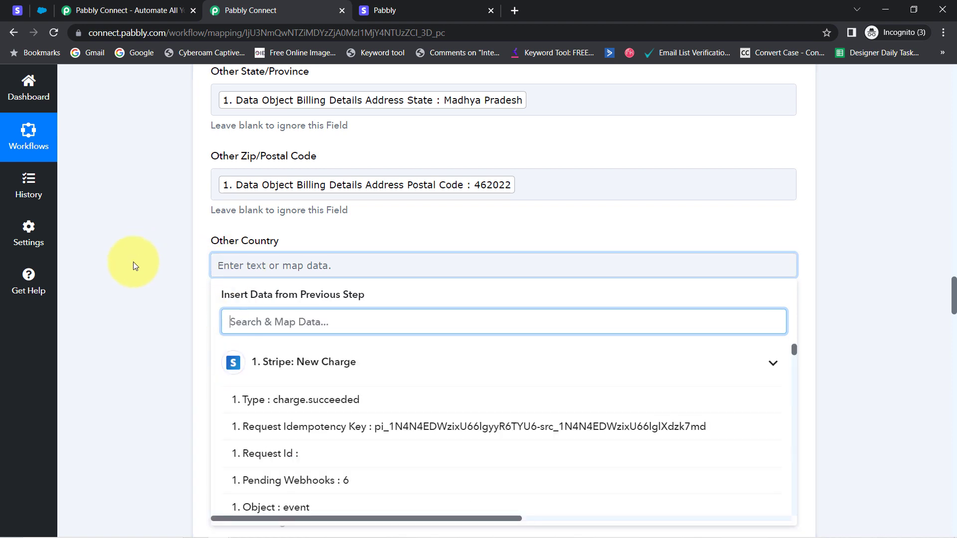
{"action": "left_click", "coordinate": [133, 261]}
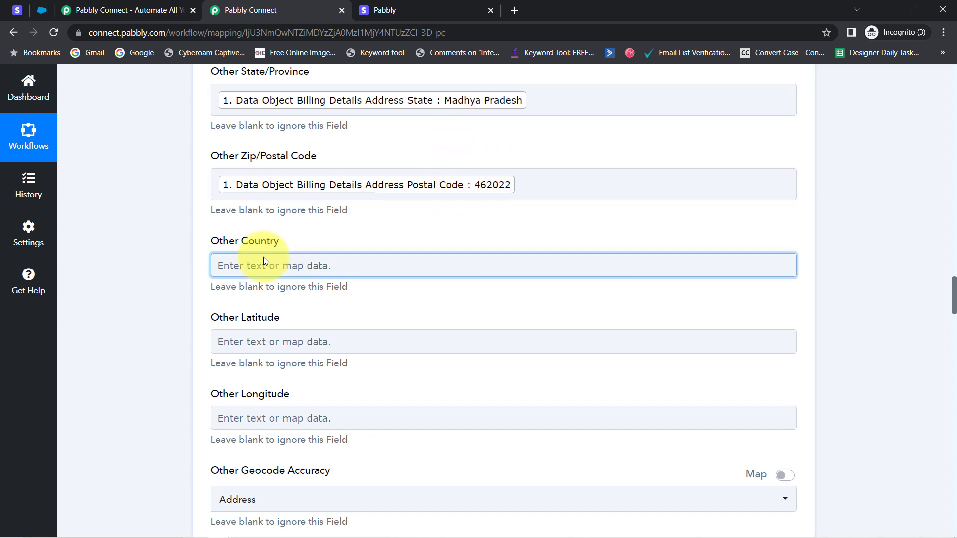
Find the contact's Email field in the form and map it to Stripe's Data Object Billing Details Email
{"action": "scroll", "coordinate": [164, 286], "scroll_direction": "down", "scroll_amount": 3}
{"action": "scroll", "coordinate": [164, 286], "scroll_direction": "up", "scroll_amount": 3}
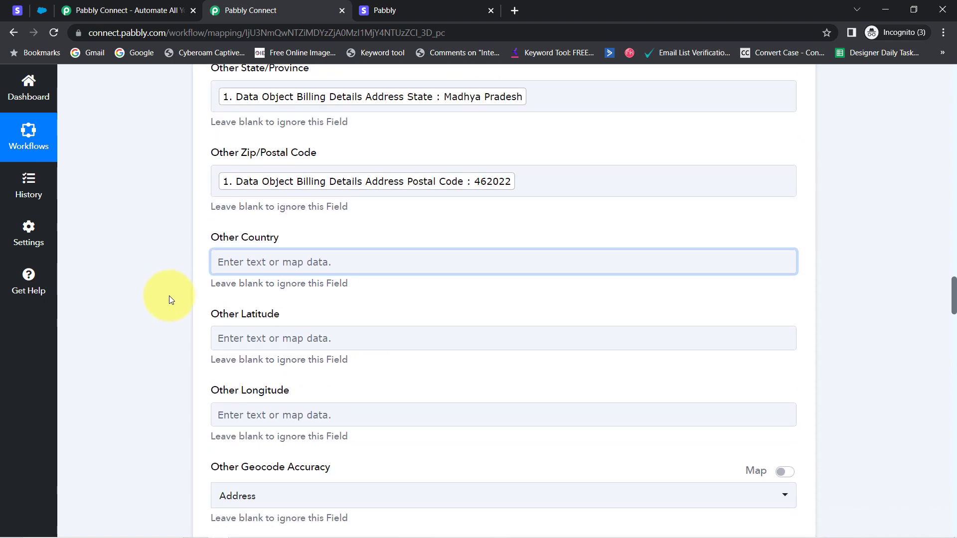
{"action": "scroll", "coordinate": [169, 328], "scroll_direction": "down", "scroll_amount": 4}
{"action": "scroll", "coordinate": [169, 327], "scroll_direction": "up", "scroll_amount": 4}
{"action": "key", "text": "ctrl+f"}
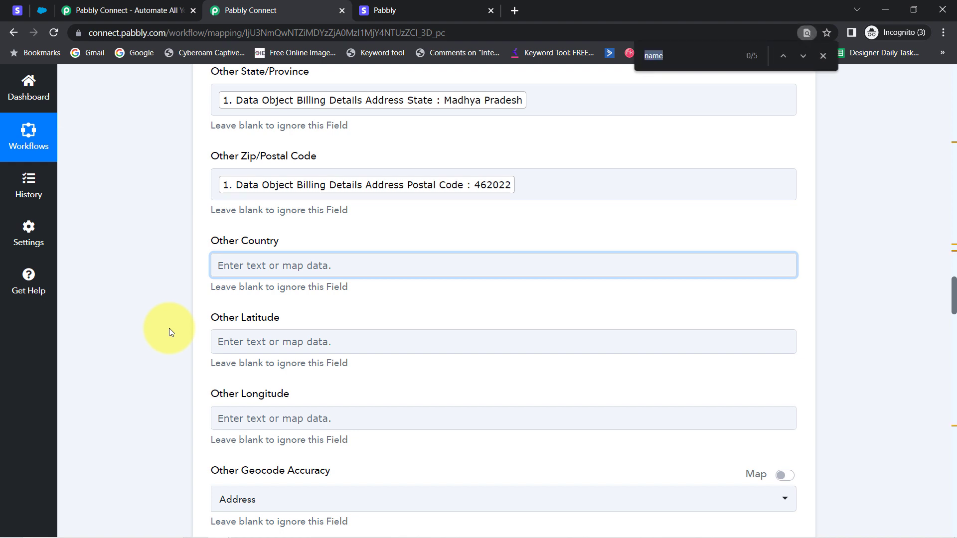
{"action": "type", "text": "email"}
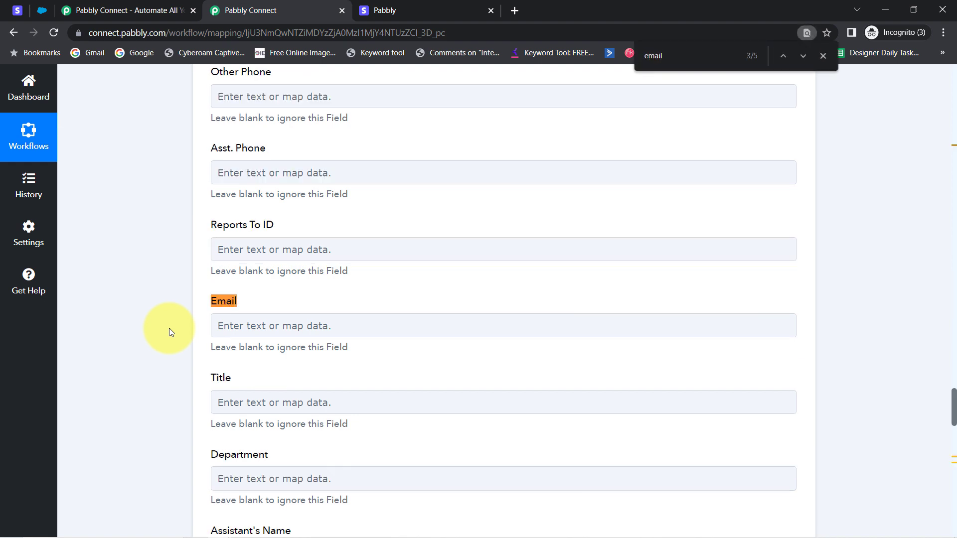
{"action": "left_click", "coordinate": [215, 328]}
{"action": "left_click", "coordinate": [233, 381]}
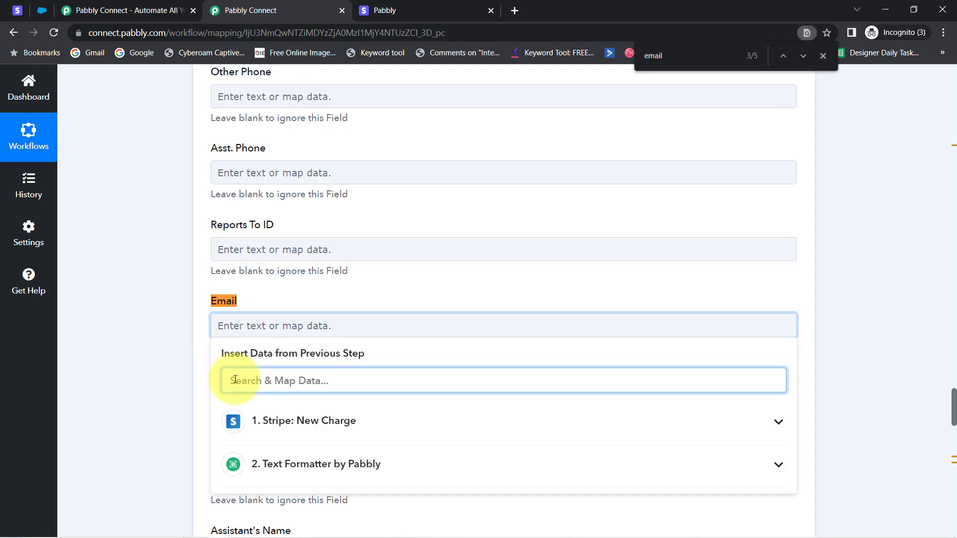
{"action": "type", "text": "@"}
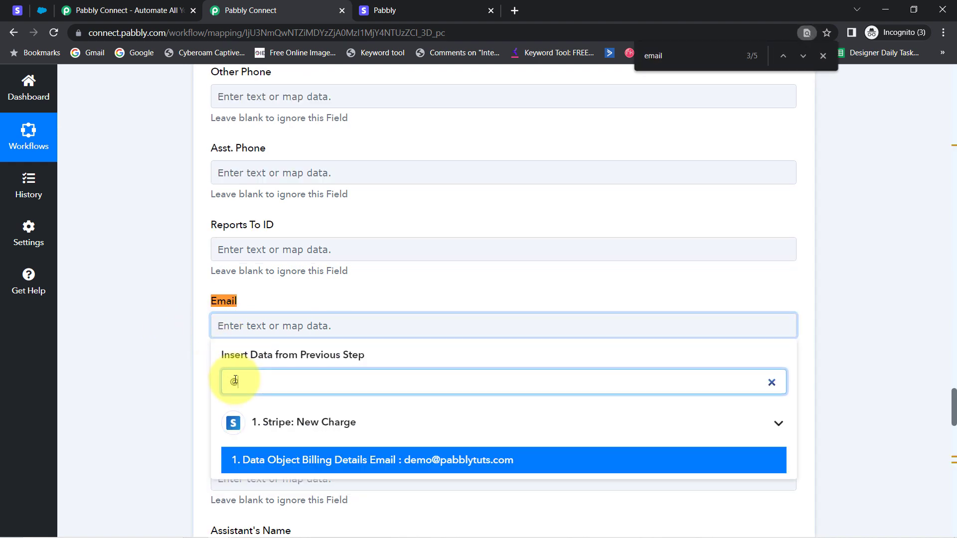
{"action": "left_click", "coordinate": [367, 463]}
{"action": "left_click", "coordinate": [122, 396]}
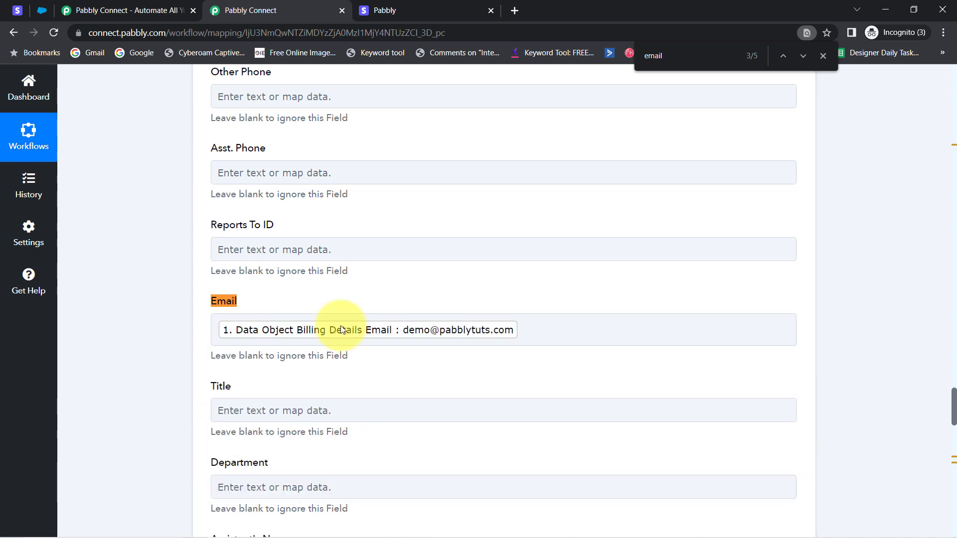
Save the Salesforce Create Record action, send a test request, and review the received response
{"action": "scroll", "coordinate": [399, 272], "scroll_direction": "up", "scroll_amount": 1}
{"action": "scroll", "coordinate": [399, 274], "scroll_direction": "down", "scroll_amount": 15}
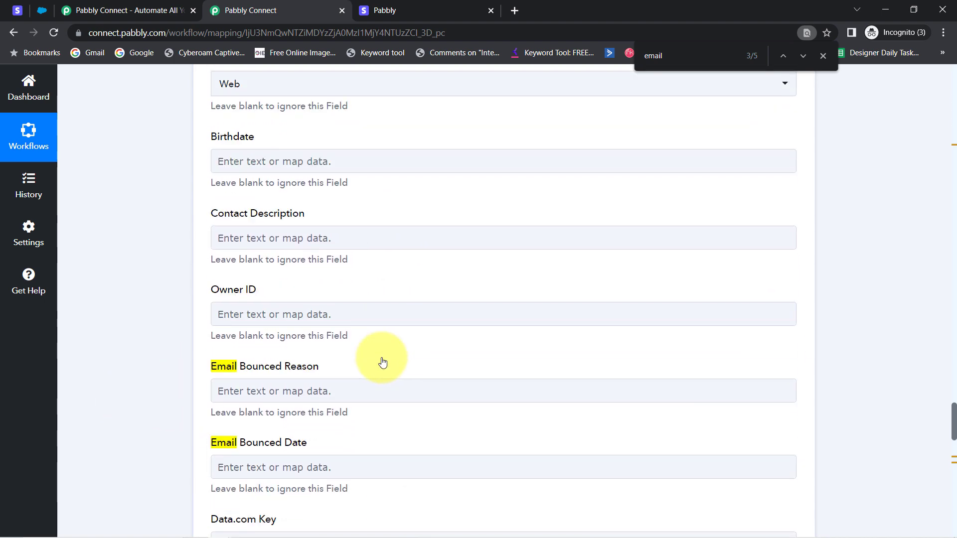
{"action": "scroll", "coordinate": [310, 241], "scroll_direction": "down", "scroll_amount": 10}
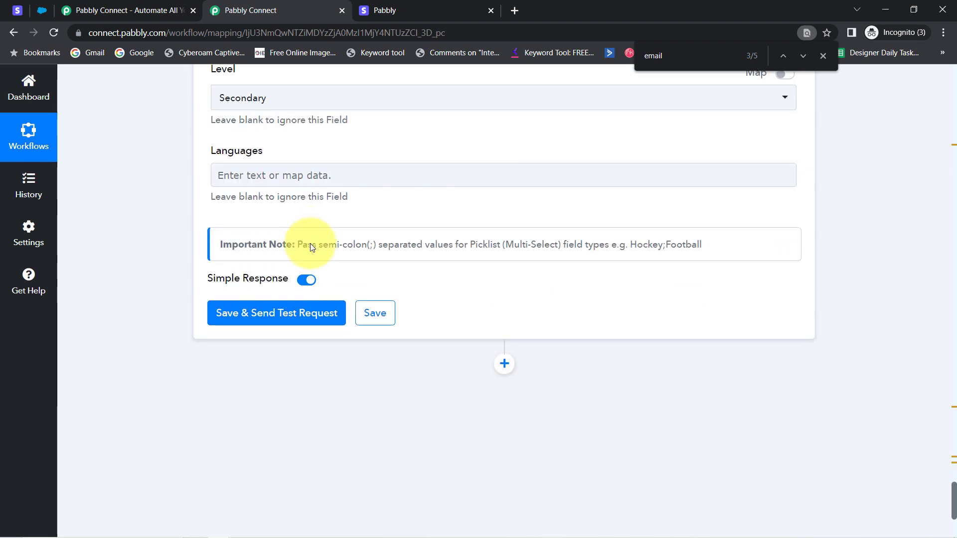
{"action": "left_click", "coordinate": [277, 317]}
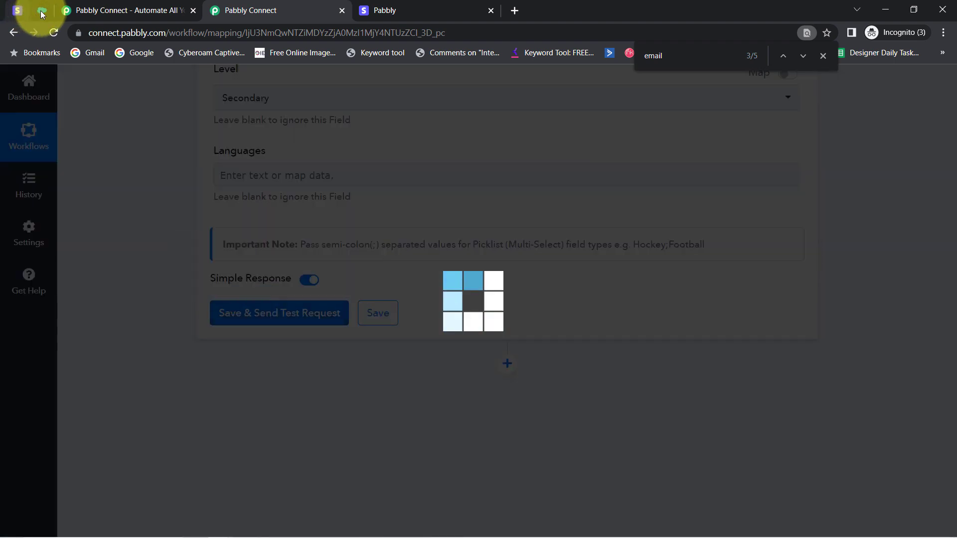
{"action": "left_click", "coordinate": [40, 10]}
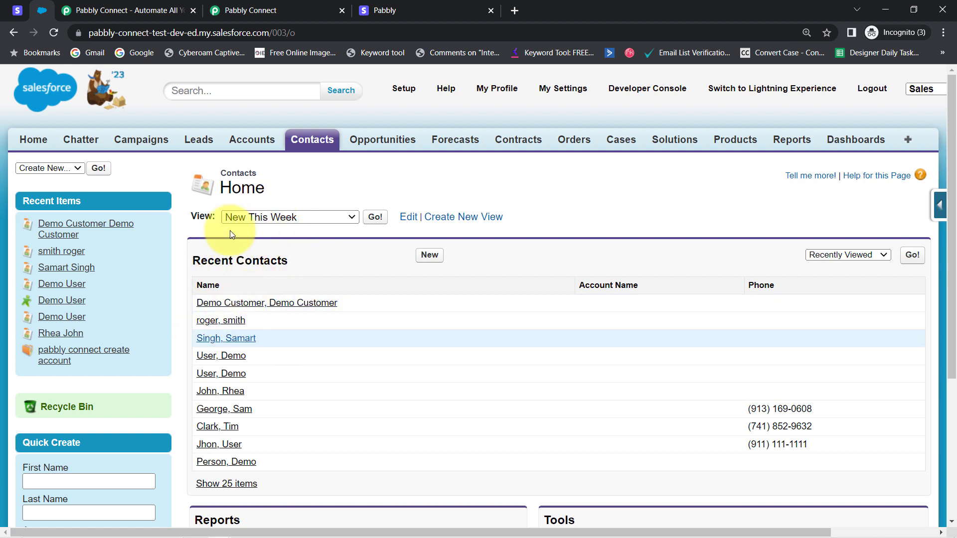
{"action": "left_click", "coordinate": [253, 7]}
{"action": "left_click", "coordinate": [272, 314]}
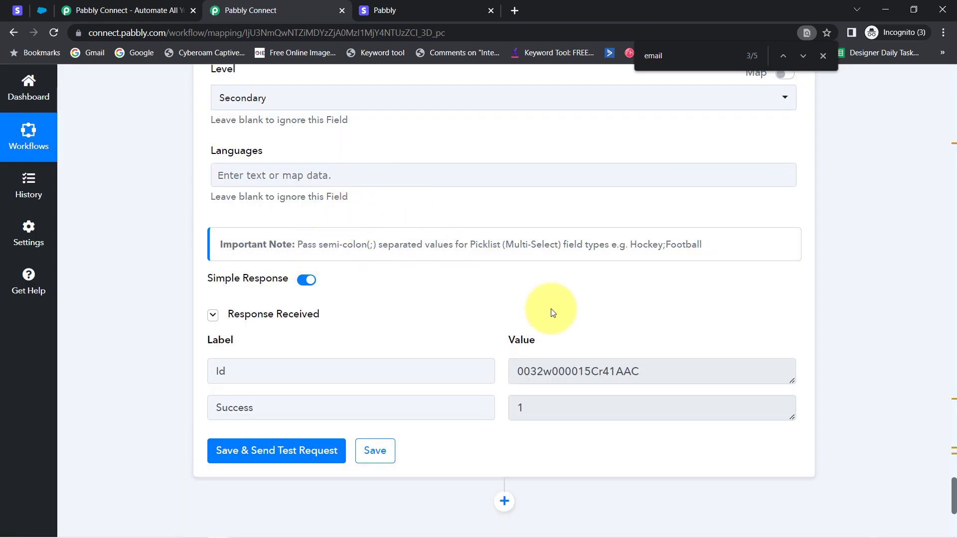
{"action": "left_click", "coordinate": [214, 317]}
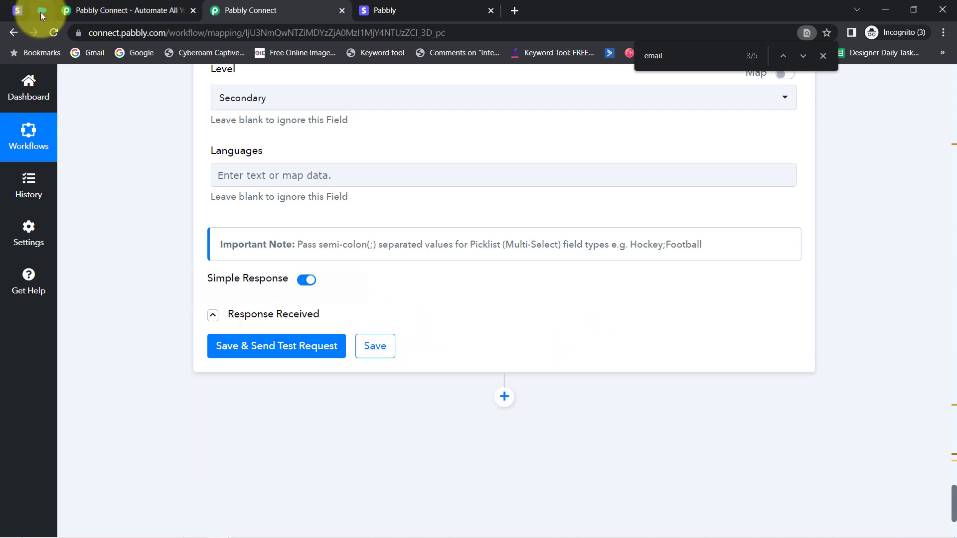
Switch to Salesforce, reload the Contacts page, and open the newest contact to check its name, salutation, email and other address
{"action": "left_click", "coordinate": [42, 10]}
{"action": "left_click", "coordinate": [54, 32]}
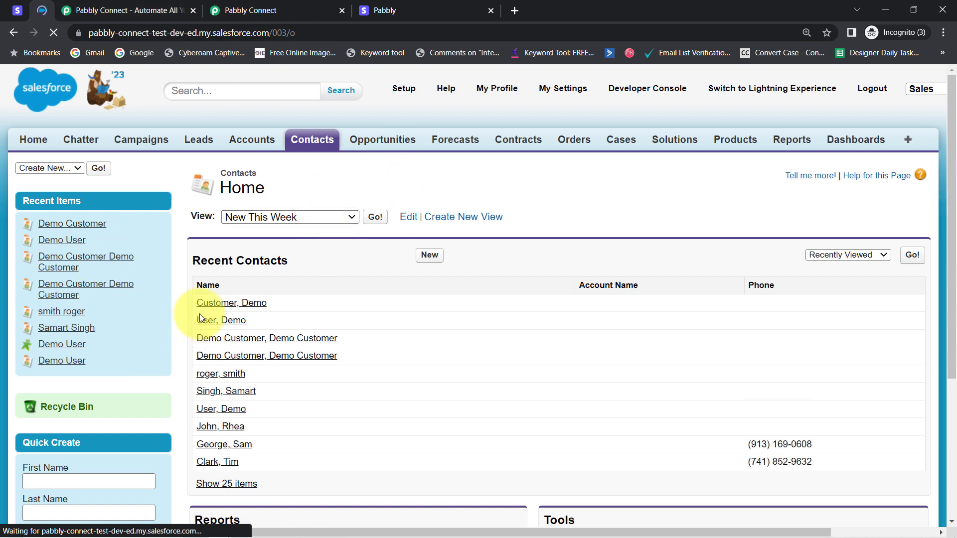
{"action": "left_click", "coordinate": [247, 305]}
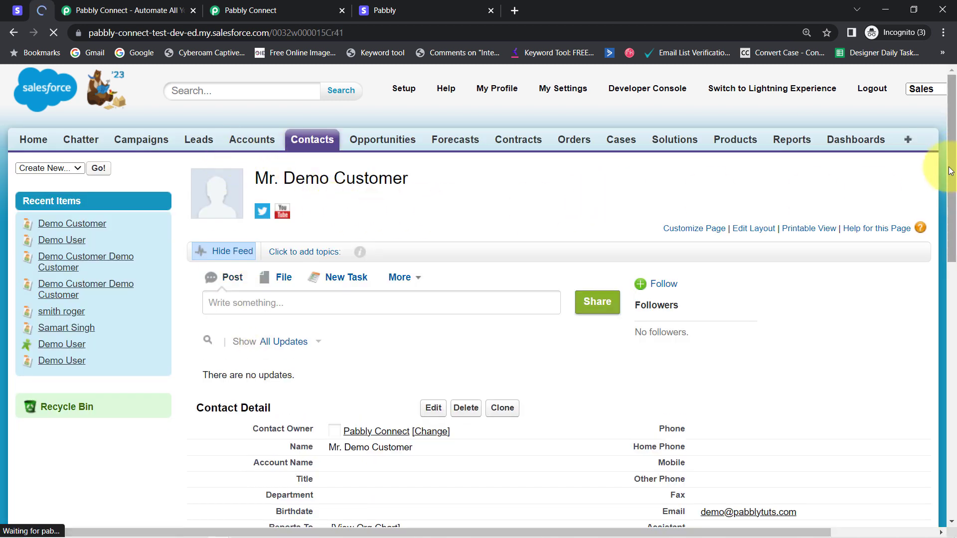
{"action": "left_click_drag", "start_coordinate": [952, 183], "coordinate": [940, 241]}
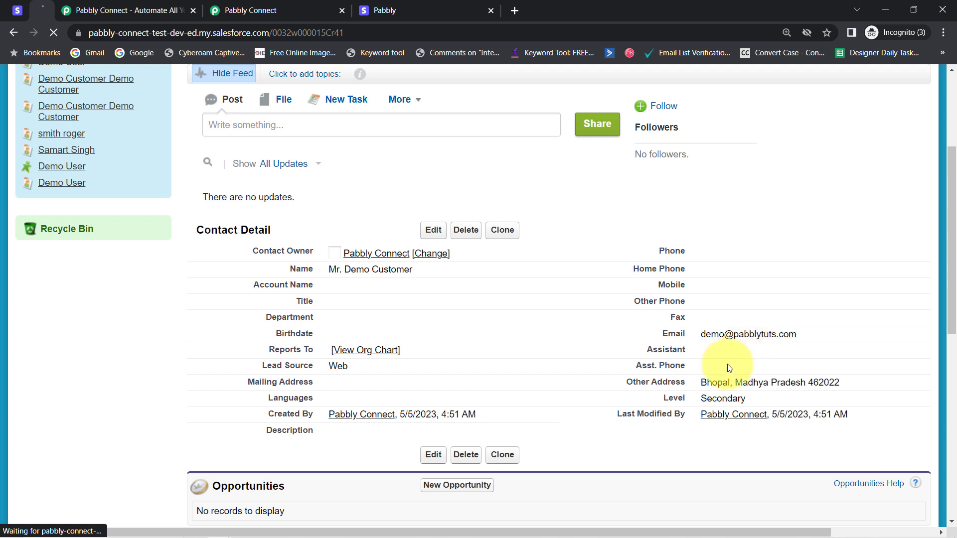
{"action": "left_click_drag", "start_coordinate": [701, 381], "coordinate": [780, 397]}
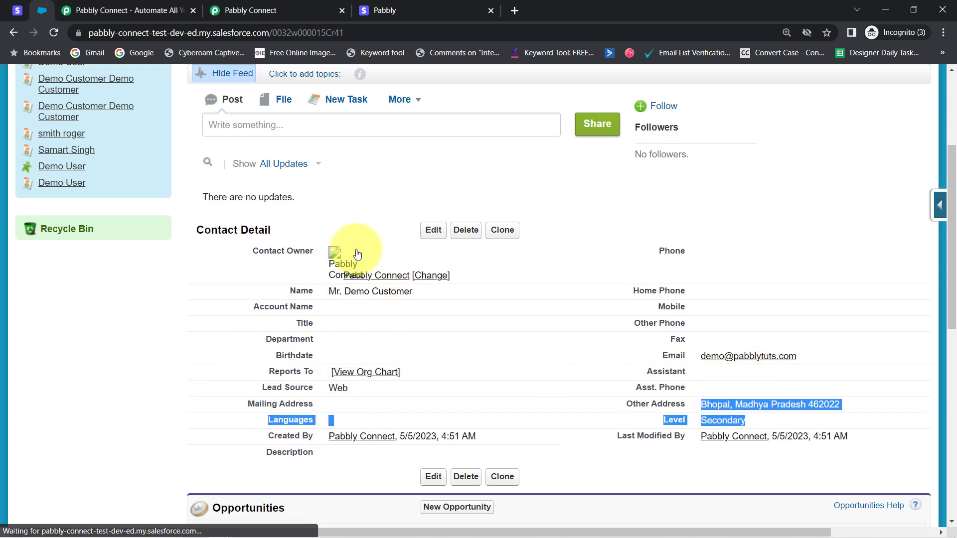
{"action": "left_click", "coordinate": [330, 292]}
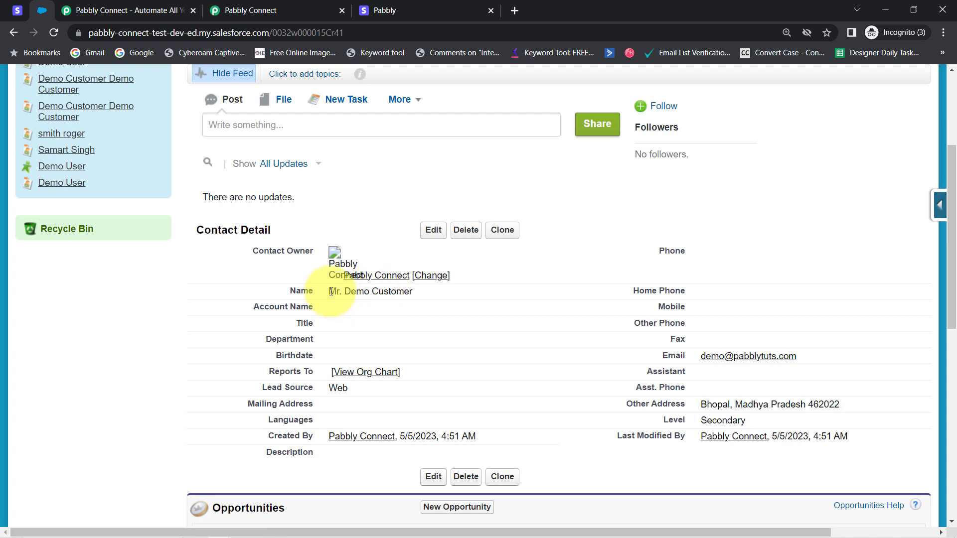
{"action": "left_click_drag", "start_coordinate": [331, 291], "coordinate": [345, 292]}
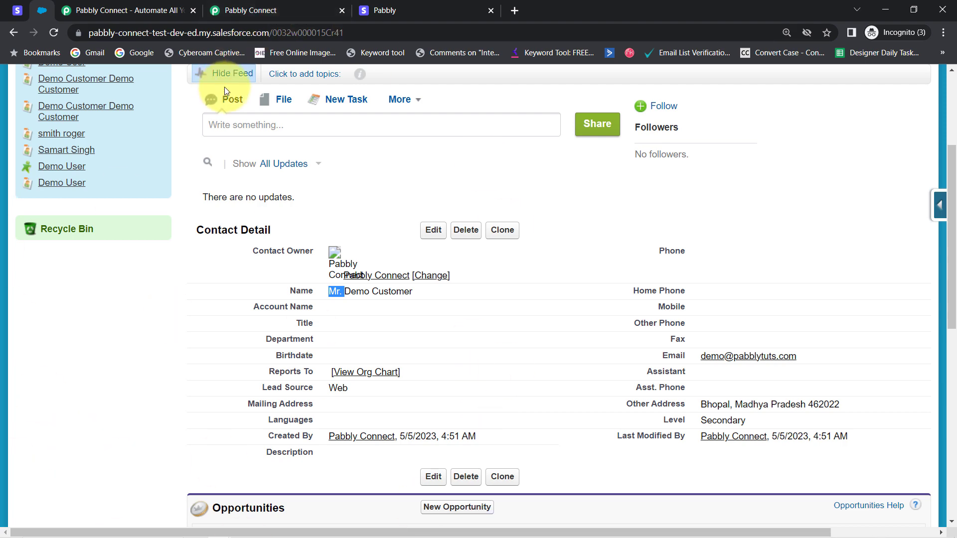
Return to the Stripe trigger at the start of the Pabbly Connect workflow and close the page search
{"action": "left_click", "coordinate": [240, 2]}
{"action": "scroll", "coordinate": [937, 423], "scroll_direction": "up", "scroll_amount": 3}
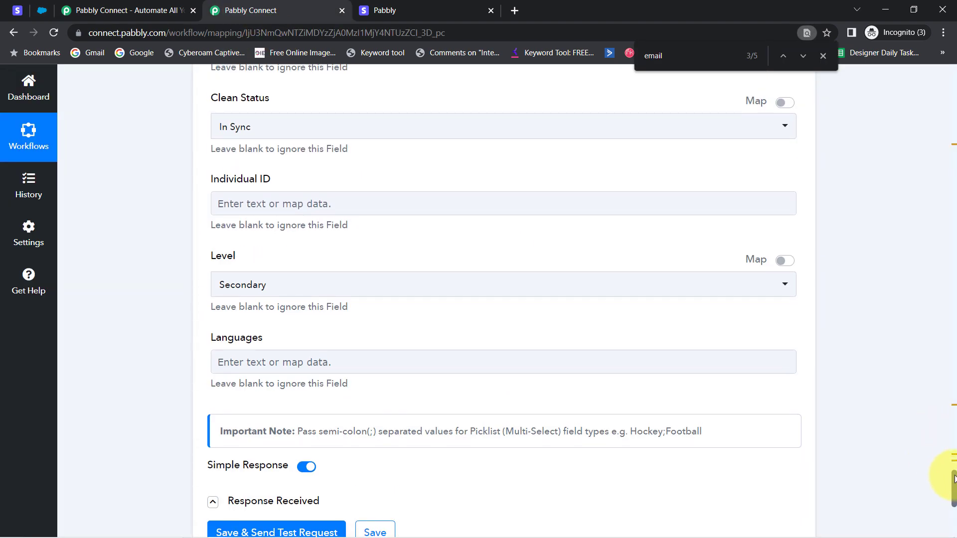
{"action": "scroll", "coordinate": [949, 224], "scroll_direction": "up", "scroll_amount": 20}
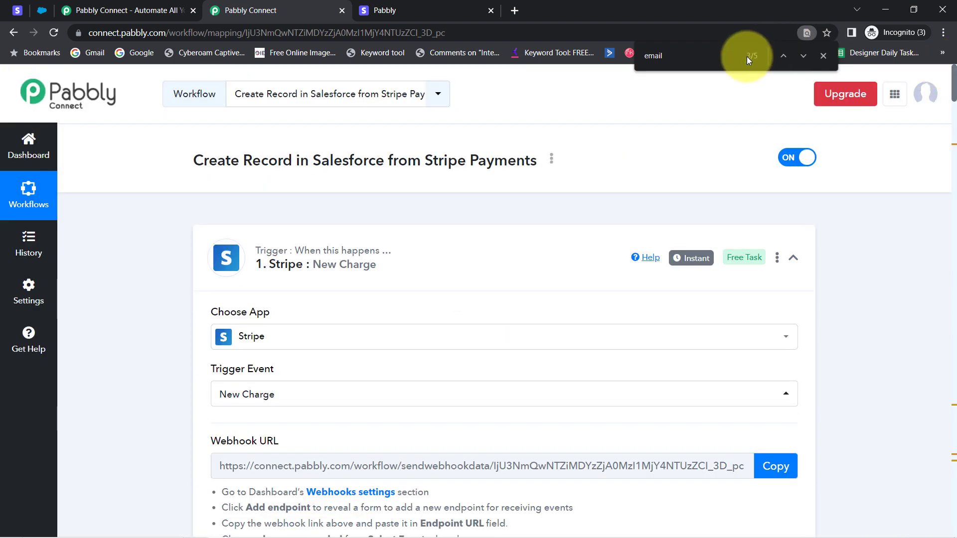
{"action": "left_click", "coordinate": [822, 55]}
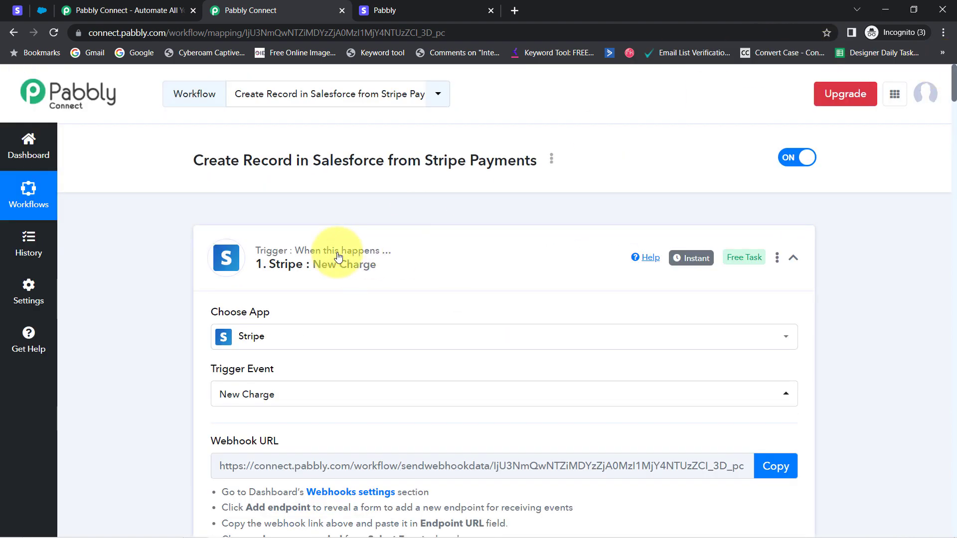
Collapse the Stripe trigger, Text Formatter and Salesforce steps to get an overview of the whole workflow
{"action": "left_click", "coordinate": [346, 257]}
{"action": "left_click", "coordinate": [341, 382]}
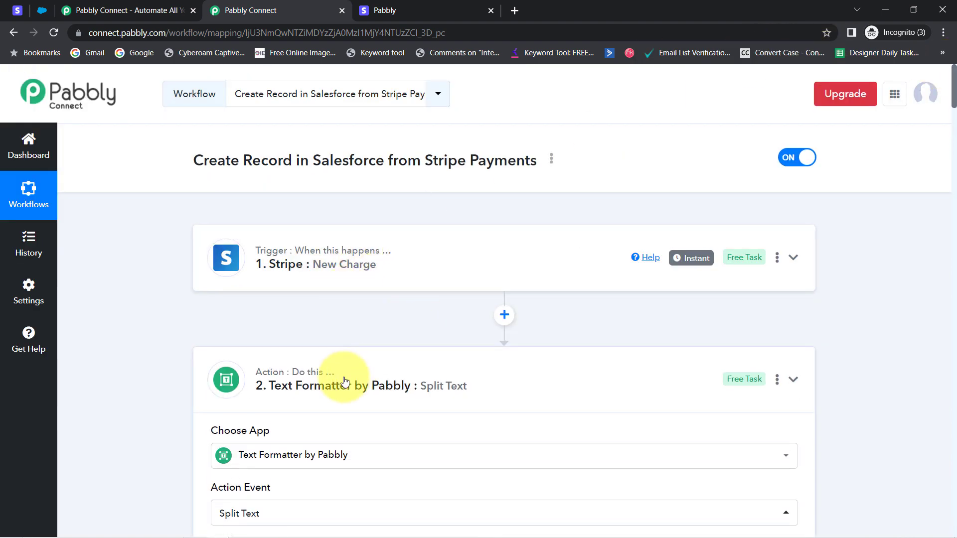
{"action": "left_click", "coordinate": [294, 502]}
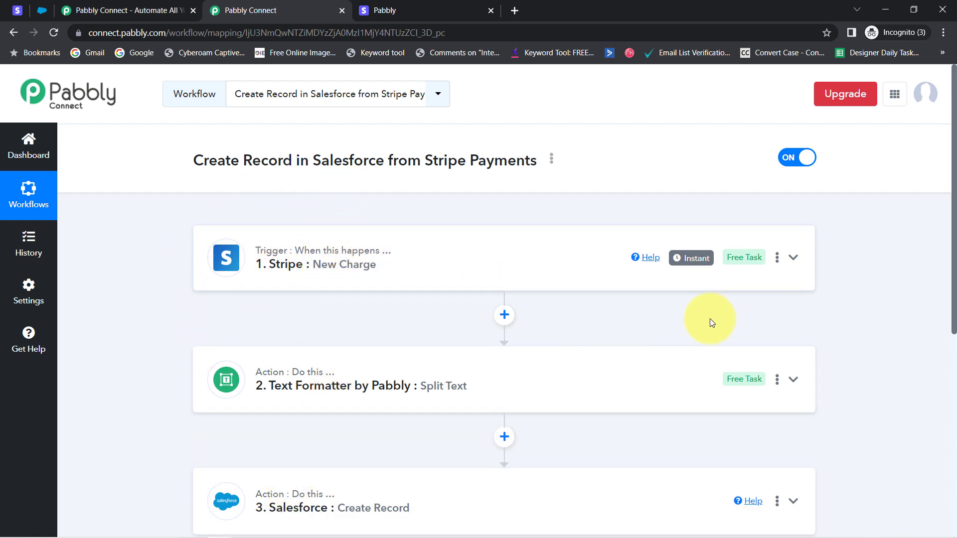
{"action": "mouse_move", "coordinate": [682, 264]}
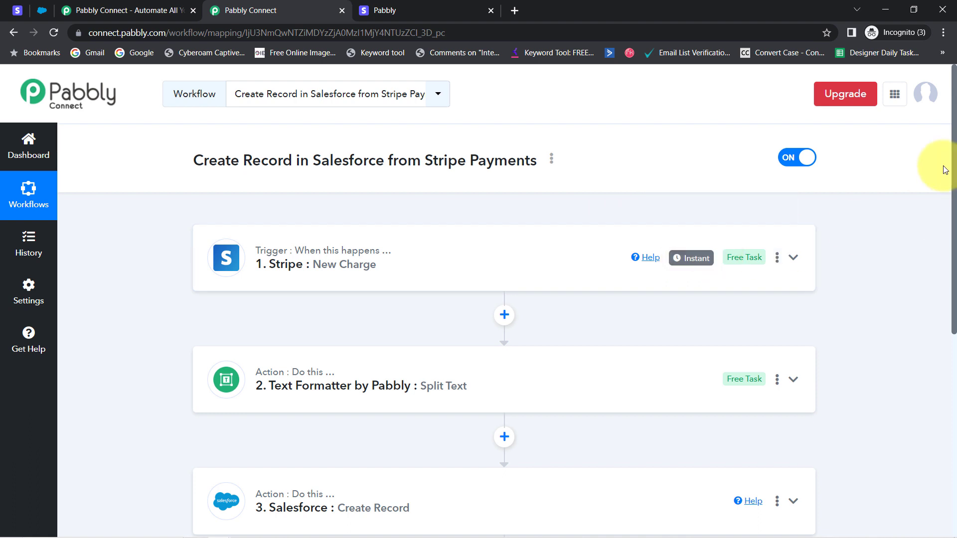
{"action": "scroll", "coordinate": [946, 234], "scroll_direction": "down", "scroll_amount": 4}
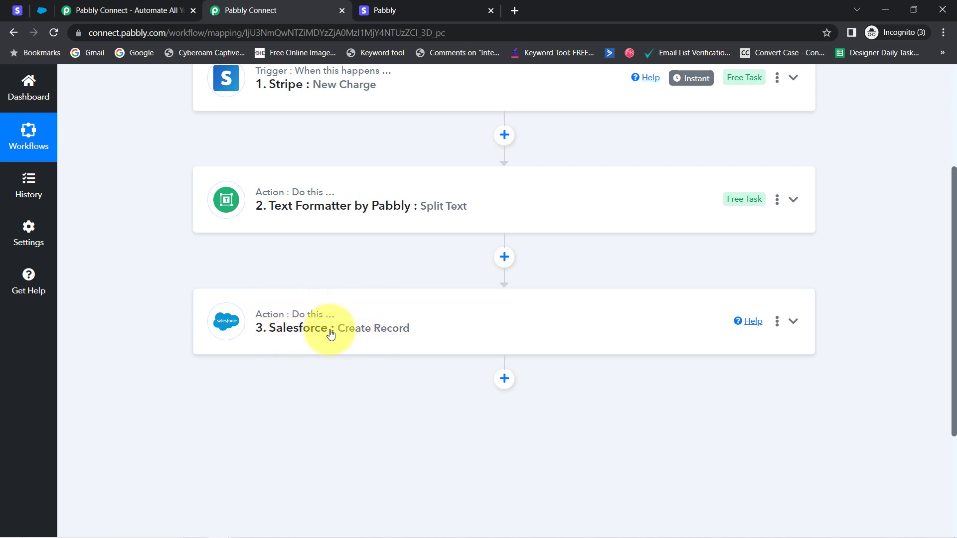
Copy the share link of the Create Record in Salesforce from Stripe Payments workflow and close the sharing dialog
{"action": "scroll", "coordinate": [331, 336], "scroll_direction": "up", "scroll_amount": 3}
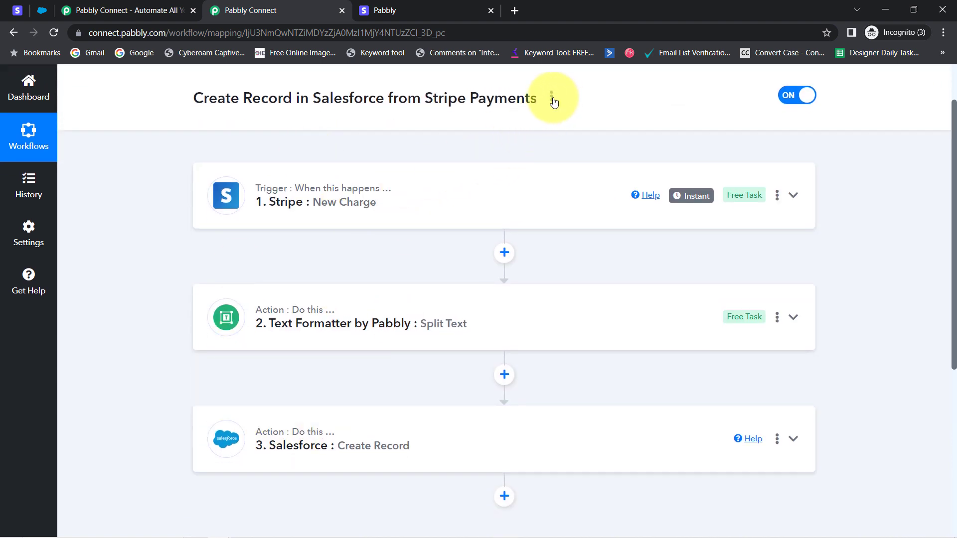
{"action": "left_click", "coordinate": [552, 99]}
{"action": "left_click", "coordinate": [461, 158]}
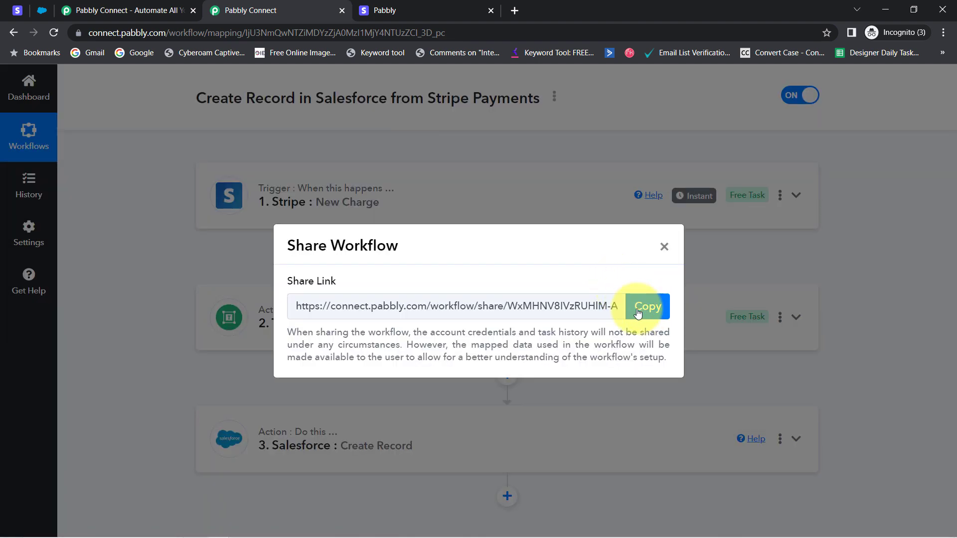
{"action": "left_click", "coordinate": [647, 306]}
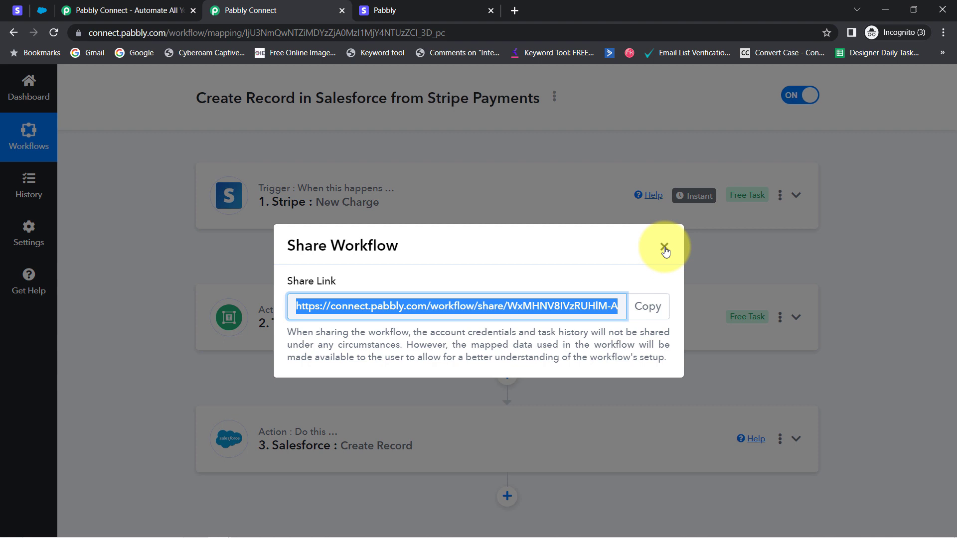
{"action": "left_click", "coordinate": [664, 248]}
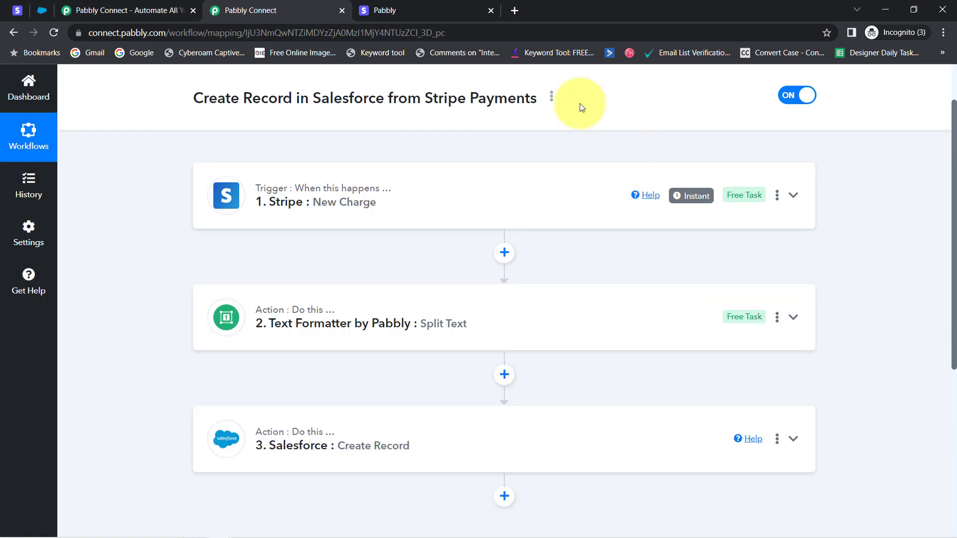
Open the Move To Folder dialog for the workflow
{"action": "left_click", "coordinate": [552, 99]}
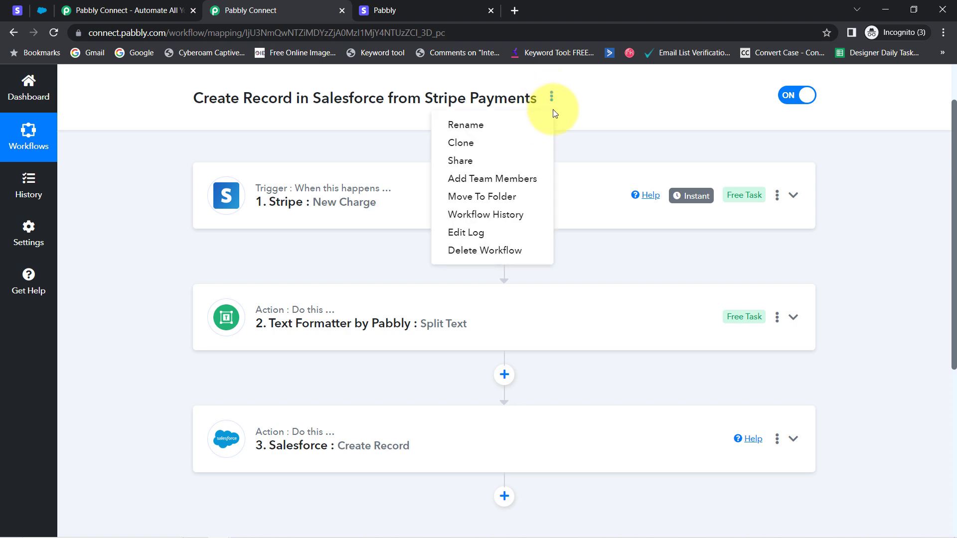
{"action": "left_click", "coordinate": [472, 196]}
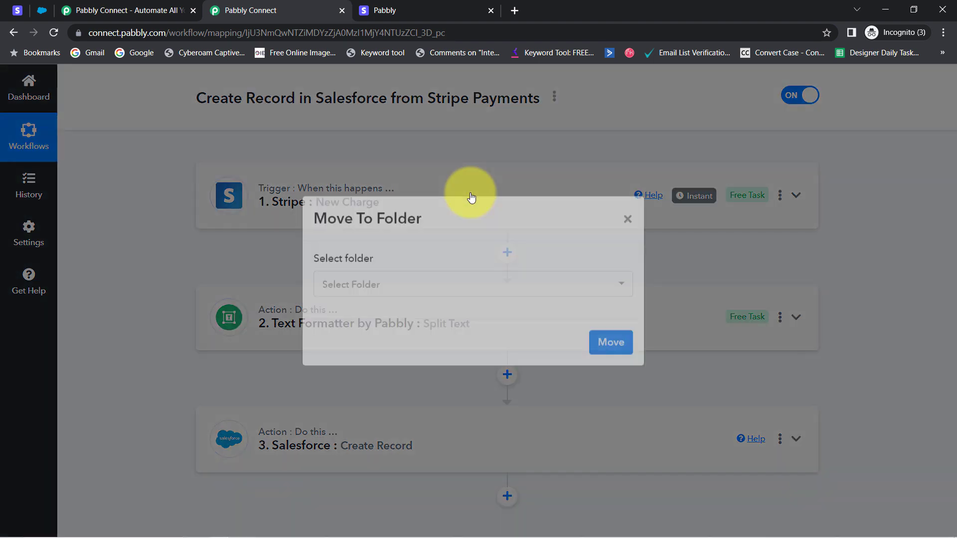